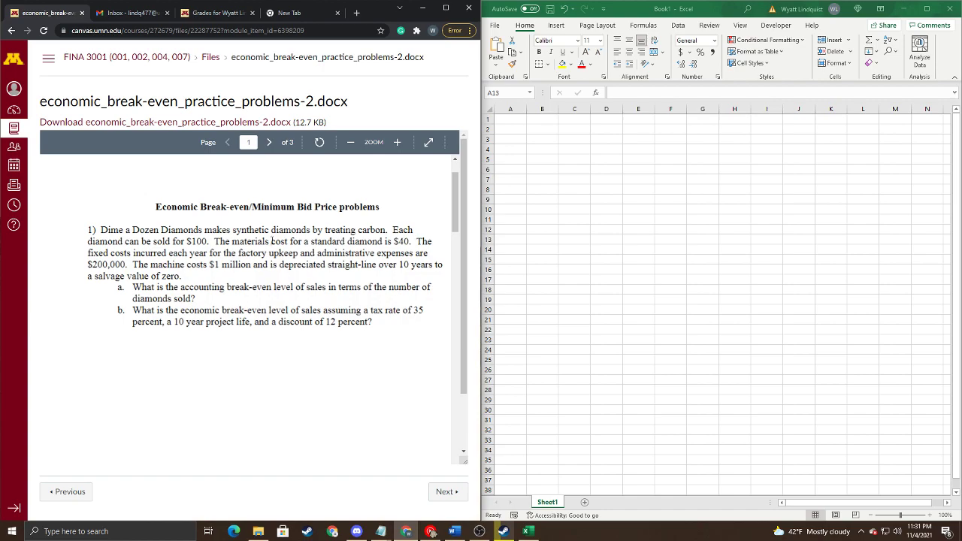
Step: Enter the label "Sales Price" in B2 and 100 in C2, formatted as an accounting dollar amount
click(542, 128)
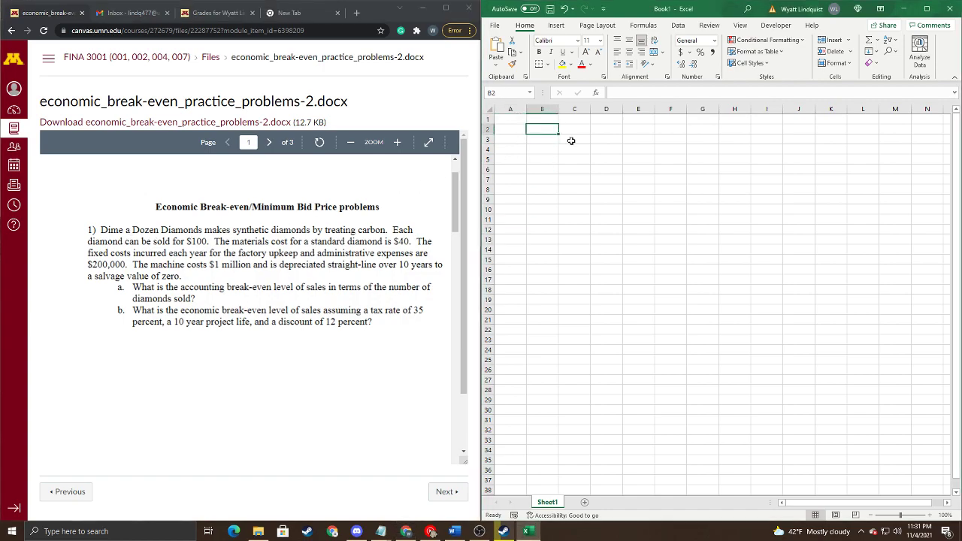
text(Sales Price)
key(Tab)
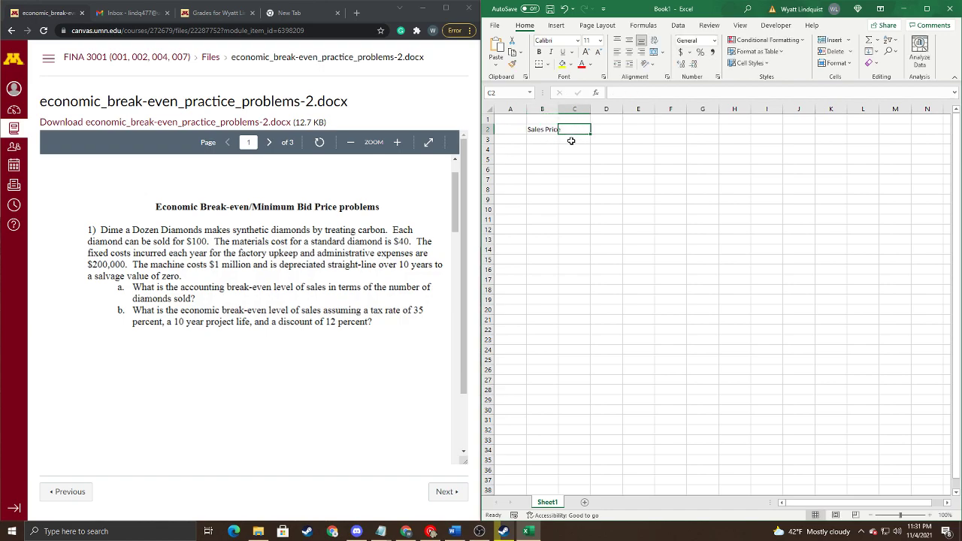
text(100)
key(Return)
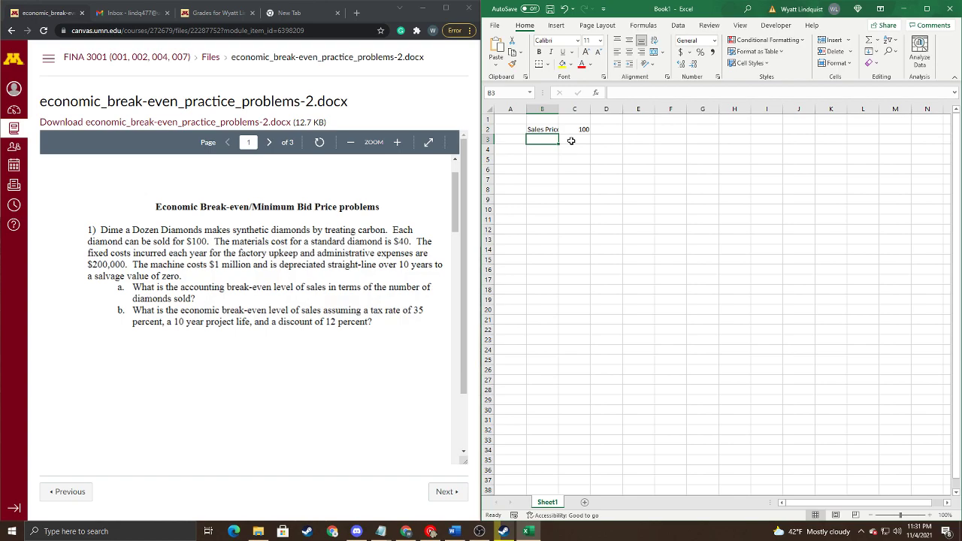
click(571, 131)
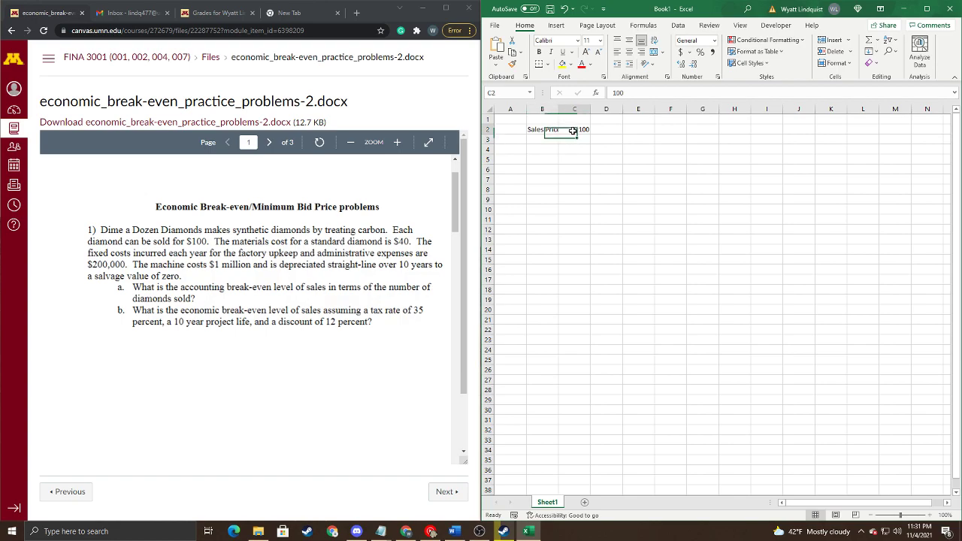
click(682, 57)
Step: Enlarge the worksheet display to 150% and widen columns B and C to fit the labels and amounts
click(542, 140)
double_click(559, 110)
click(933, 515)
click(932, 515)
click(932, 515)
click(933, 515)
click(932, 515)
drag(655, 109, 686, 110)
drag(606, 111, 642, 113)
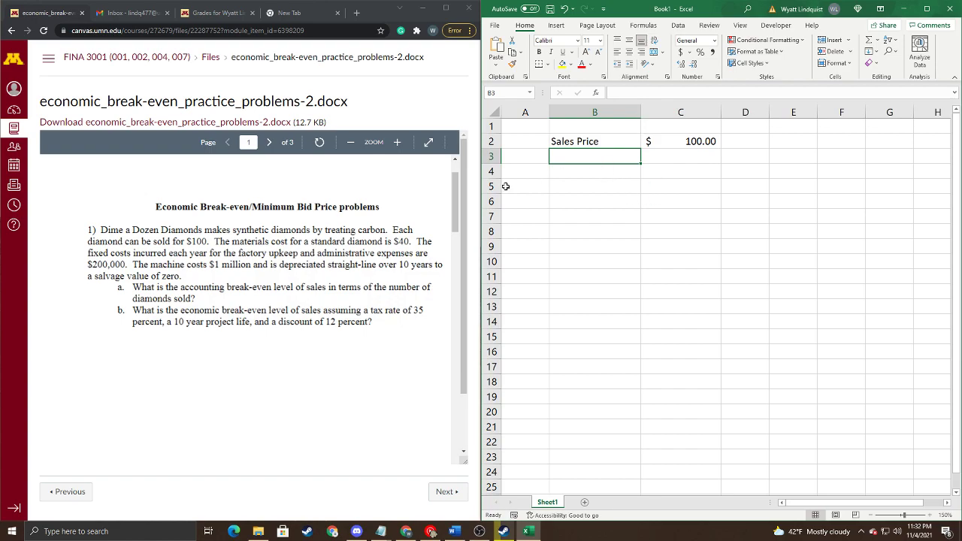
Step: Enter the label "COGS" in B3 and the 40 materials cost in C3, formatted as an accounting dollar amount
click(216, 242)
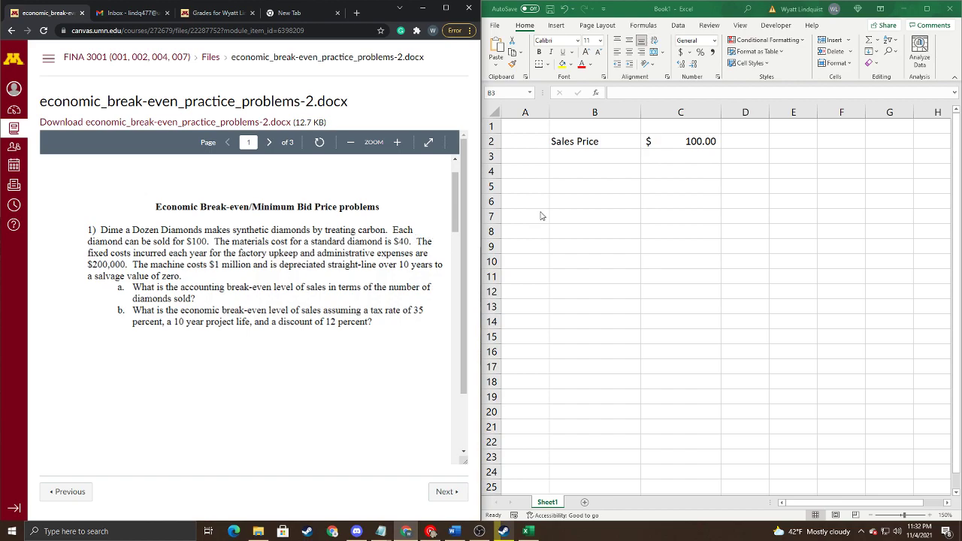
click(585, 157)
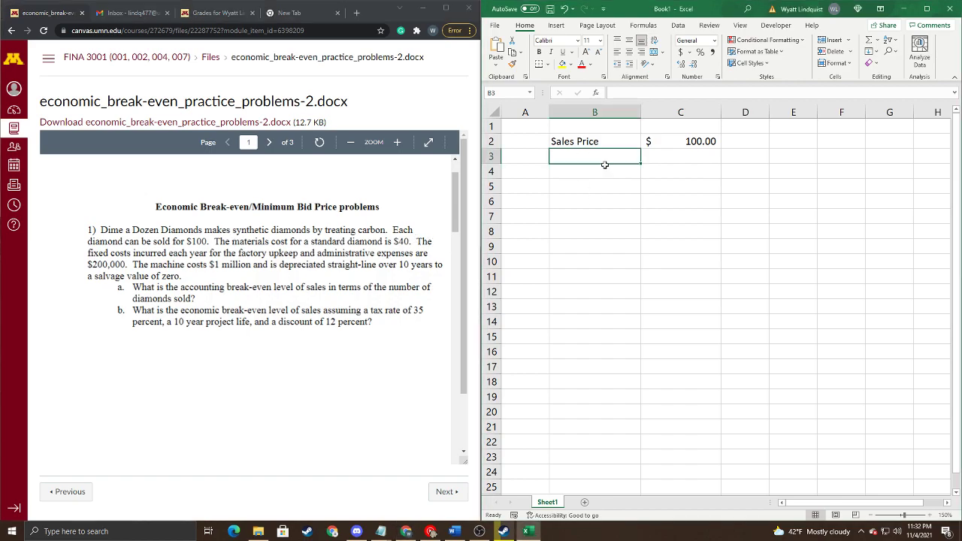
text(GOCS)
key(BackSpace)
key(BackSpace)
key(BackSpace)
key(BackSpace)
text(COGS)
key(Tab)
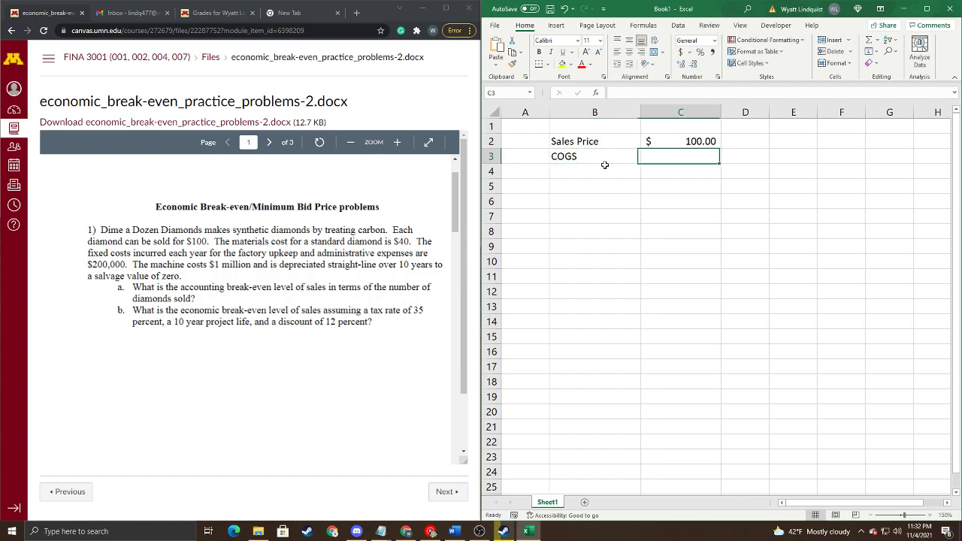
text(40)
key(Return)
click(687, 152)
click(681, 51)
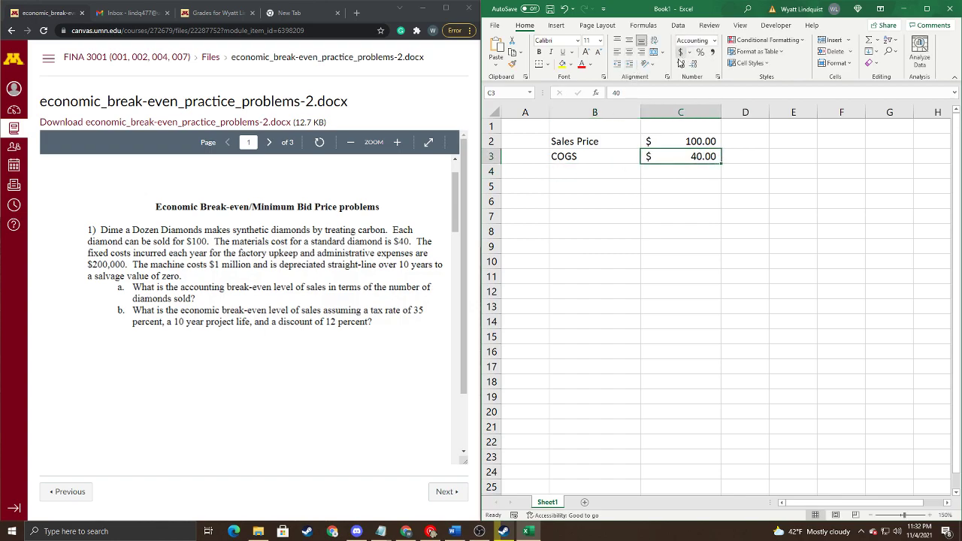
Step: Add the fixed costs by entering "SG&A" in B4 and 200000 in C4
click(590, 170)
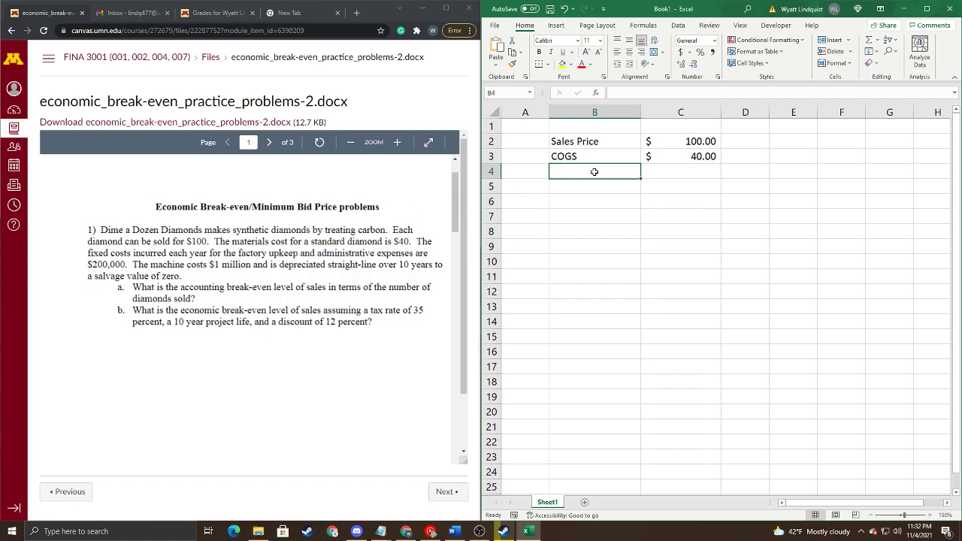
text(SG)
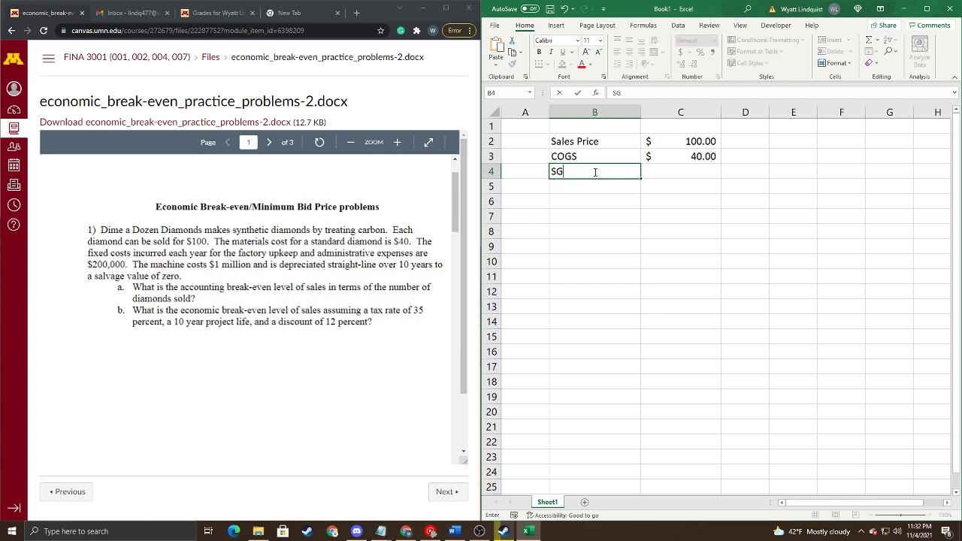
text(&A)
key(Tab)
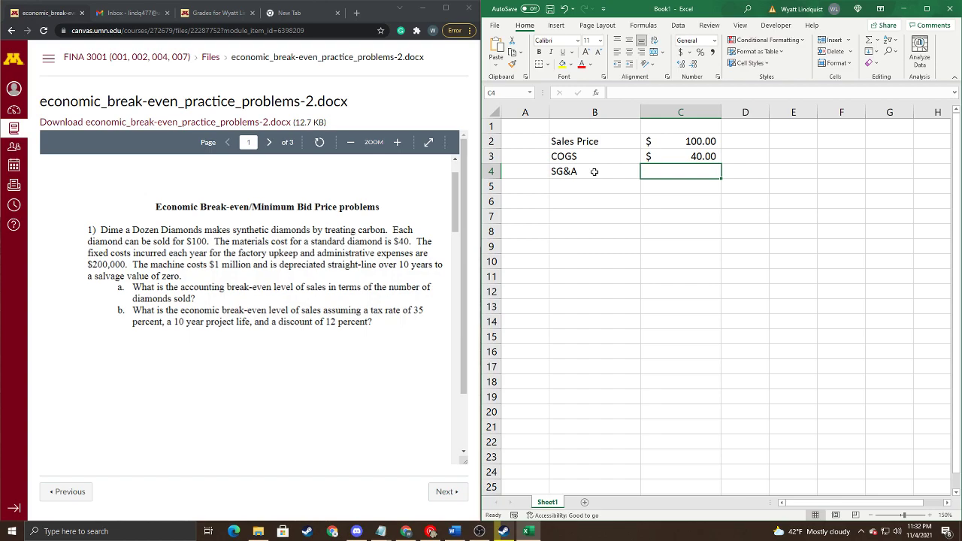
text(200)
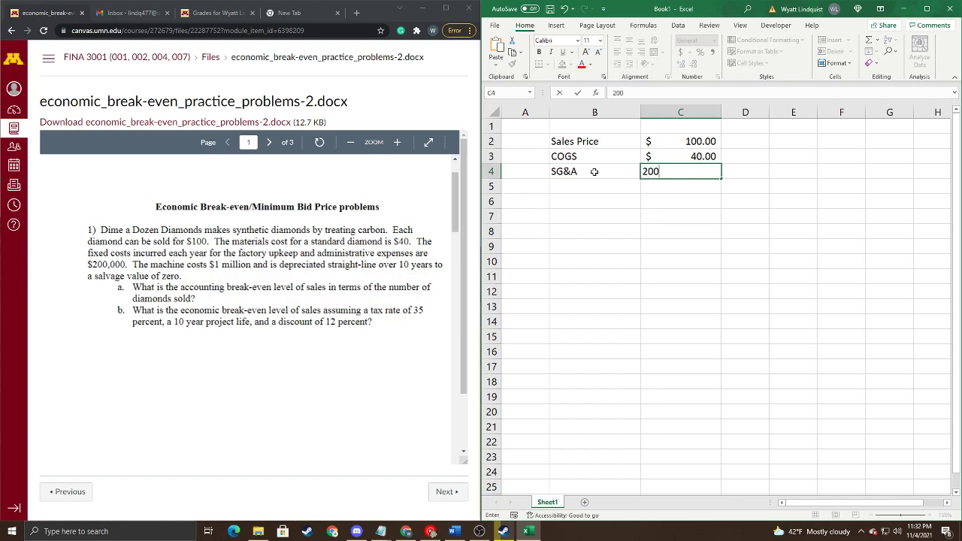
text(0000)
key(Return)
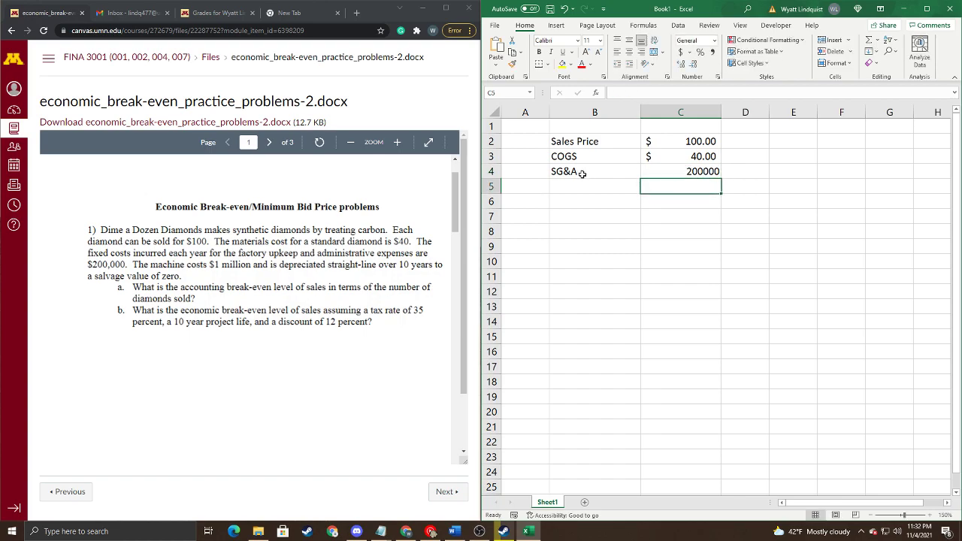
Step: Format the SG&A amount in C4 as accounting dollars with no decimal places
click(658, 171)
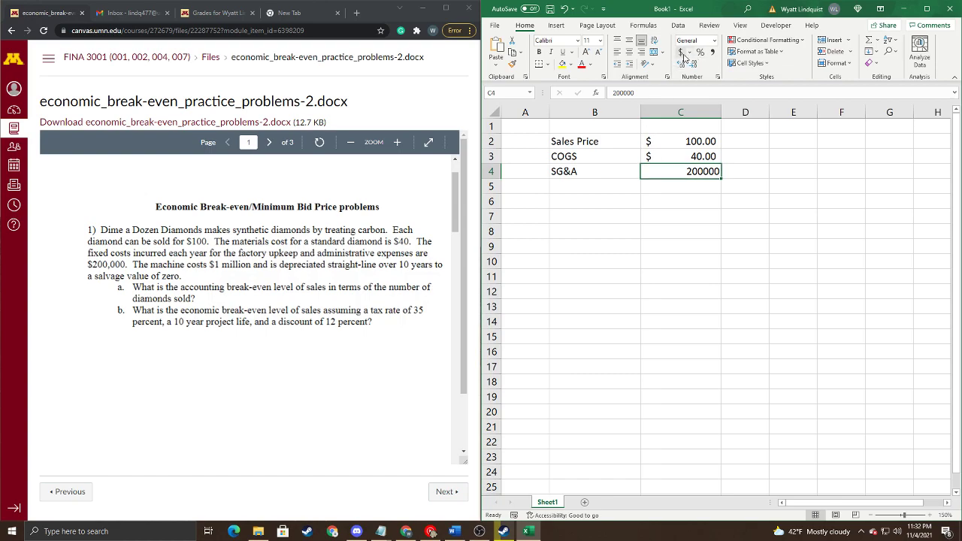
click(681, 51)
click(683, 66)
click(683, 66)
click(695, 68)
click(695, 68)
click(695, 66)
click(695, 66)
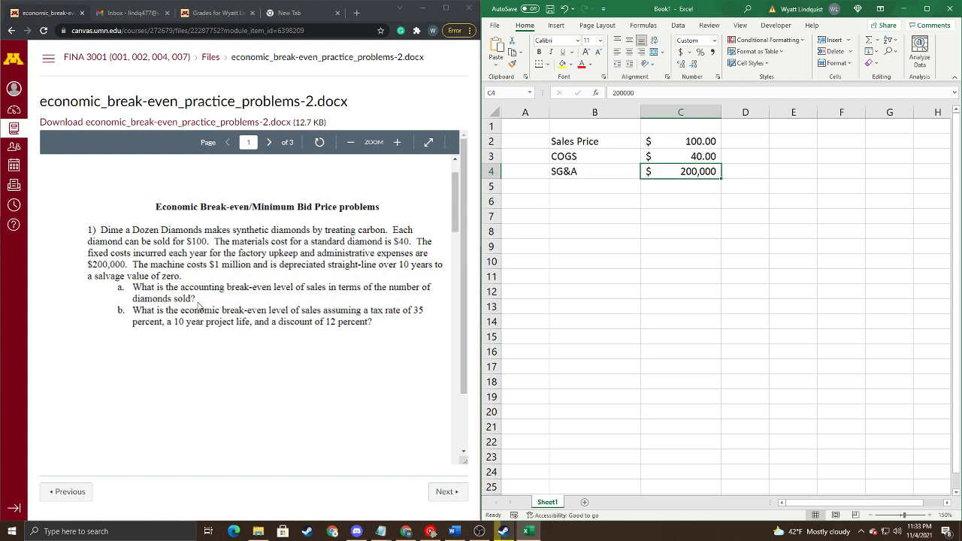
Step: Review question a and the opening sentences of problem 1 about the diamond's price and materials cost
drag(197, 303, 138, 287)
click(134, 287)
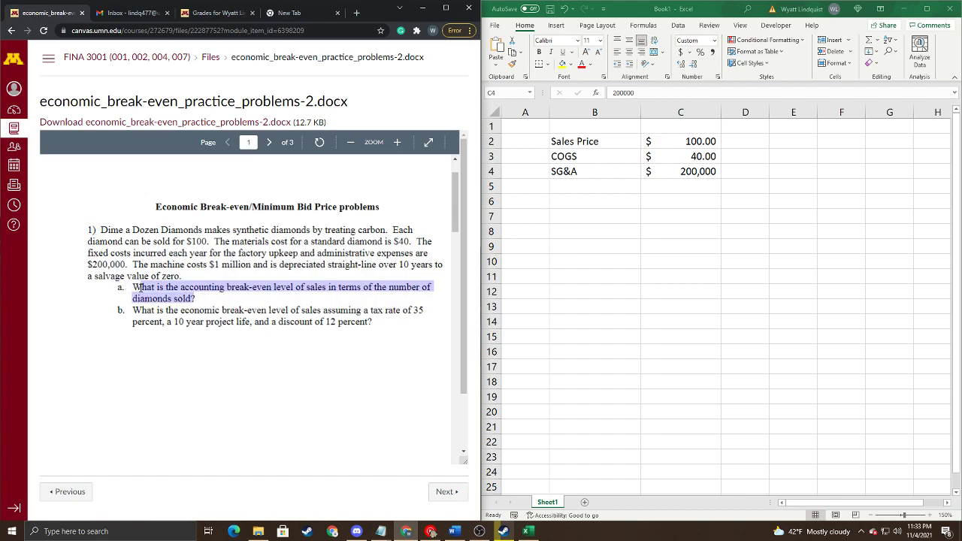
click(138, 288)
drag(101, 230, 388, 230)
click(388, 231)
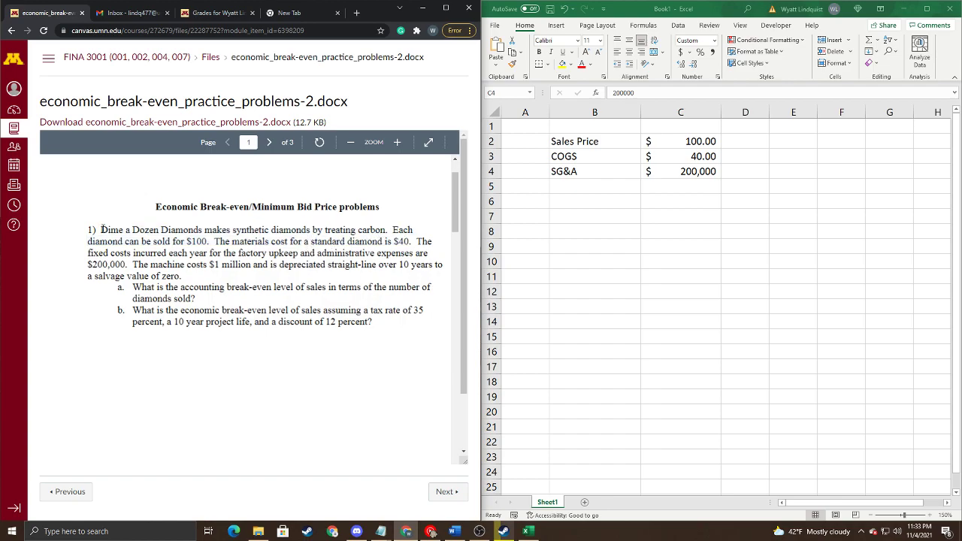
drag(102, 229, 397, 240)
click(389, 253)
Step: Enter "Equipment" in B5 and 1000000 in C5, formatted as accounting dollars with no decimal places
click(594, 187)
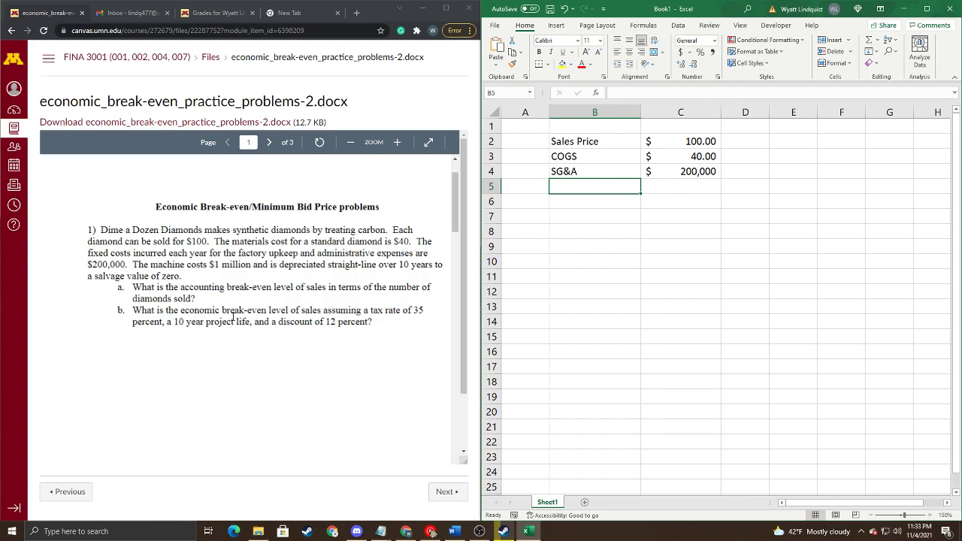
text(Equi)
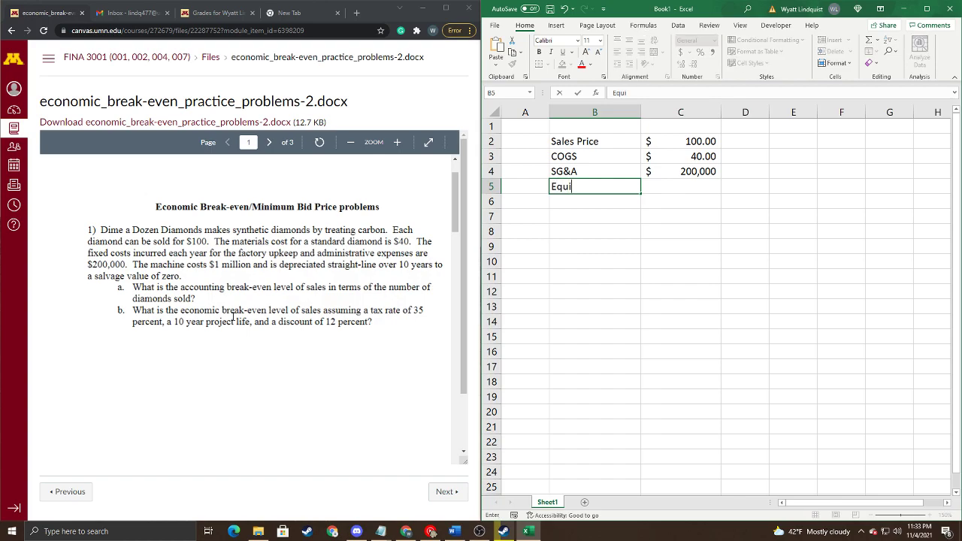
text(pment)
key(Tab)
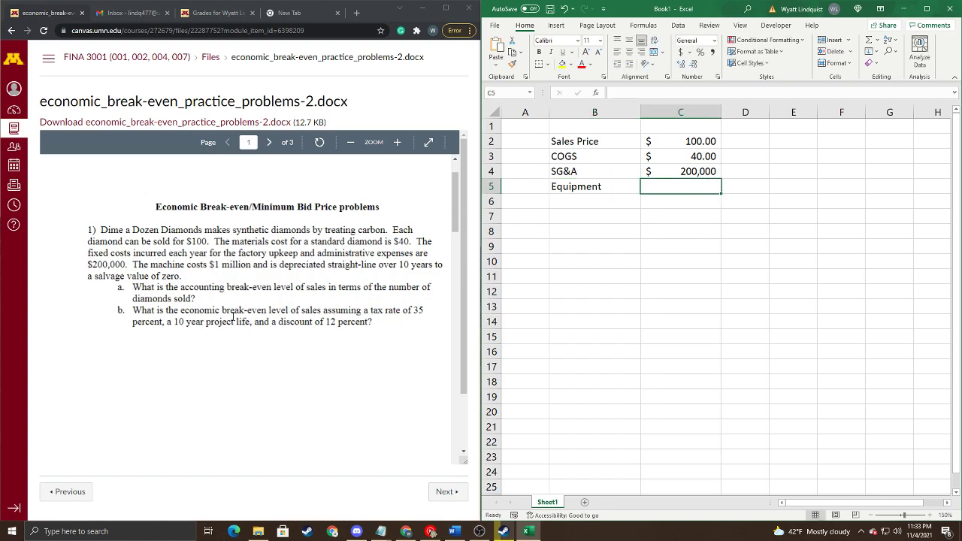
text(1000000)
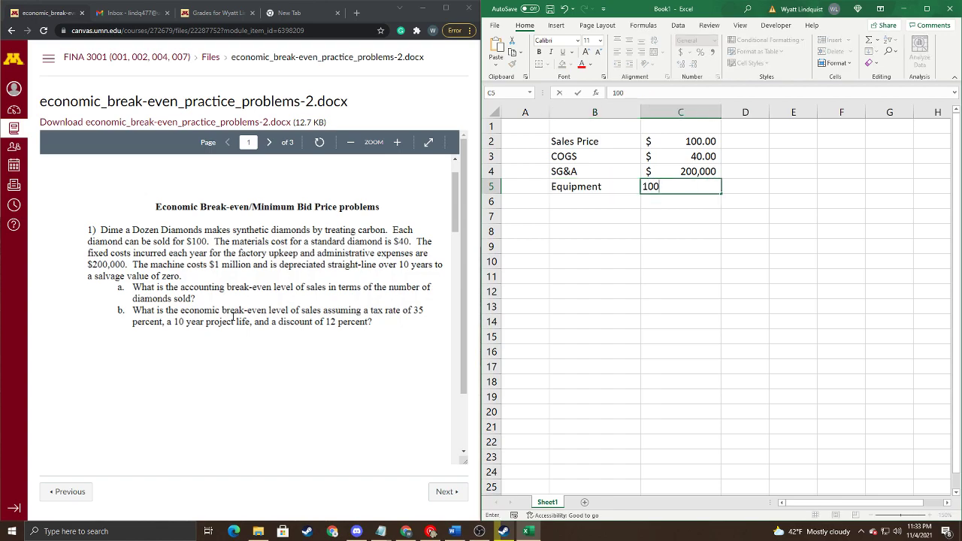
key(Return)
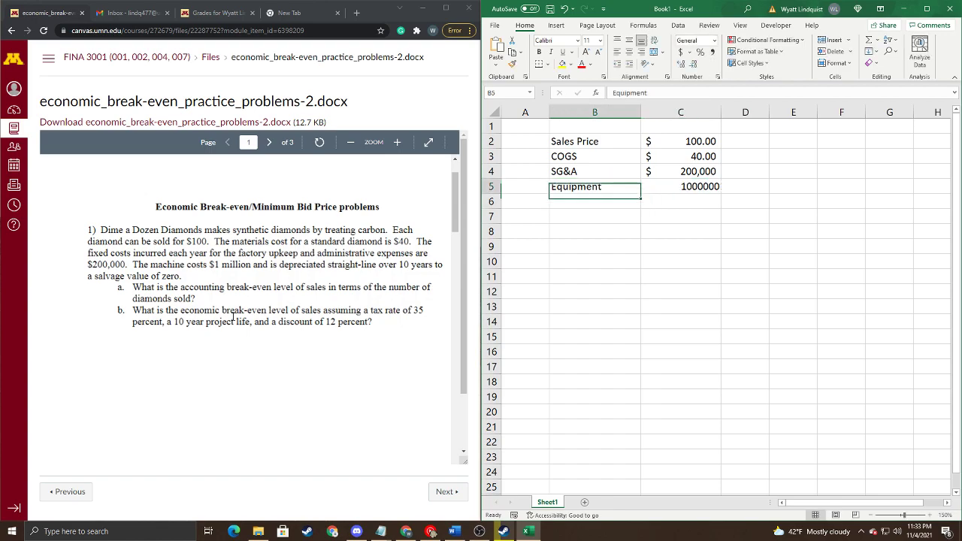
click(688, 186)
click(681, 52)
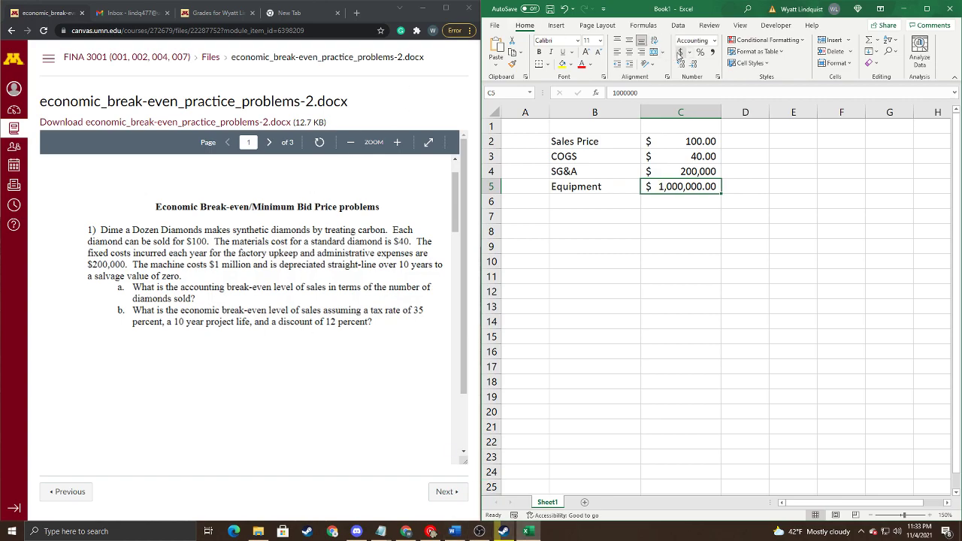
click(693, 65)
click(693, 65)
Step: Enter the label "Useful Life" in B6 and 10 in C6
click(641, 203)
click(639, 203)
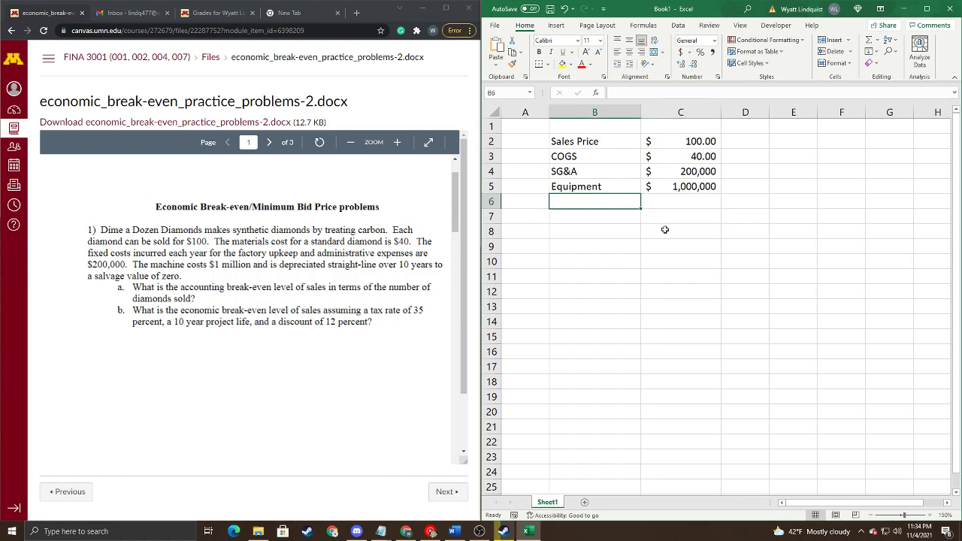
text(Usefu)
text(l Ligh)
key(BackSpace)
key(BackSpace)
text(gf)
key(BackSpace)
key(BackSpace)
text(fe)
key(Tab)
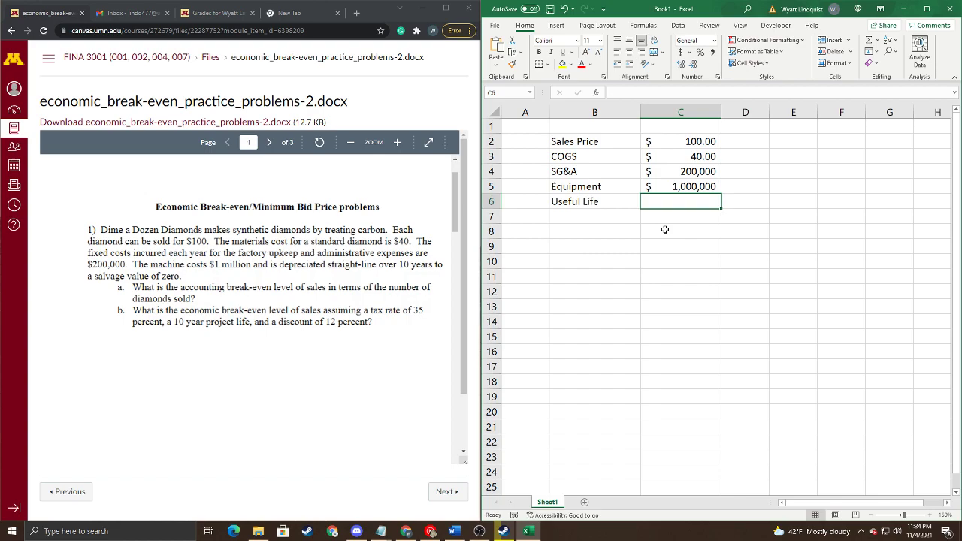
text(10)
key(Return)
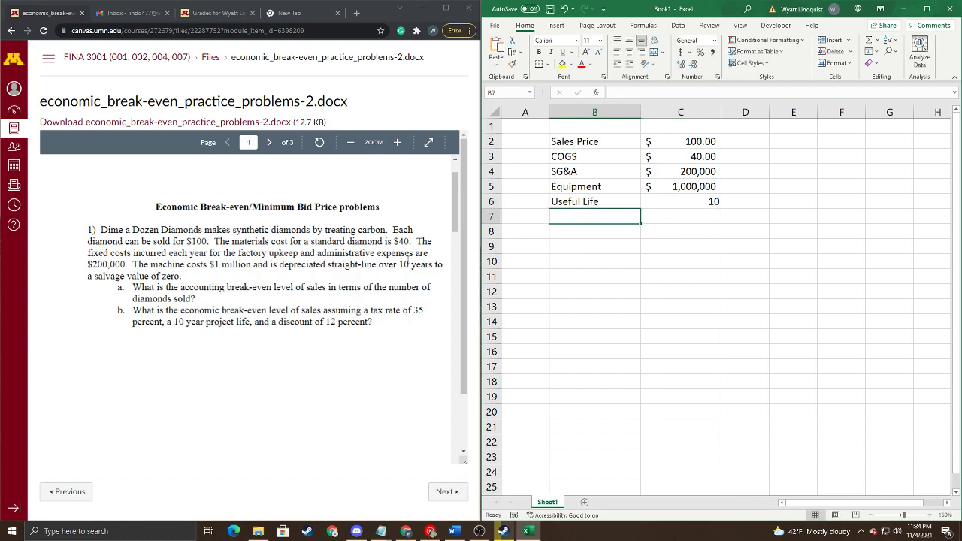
Step: Check the straight-line depreciation terms in the problem, and enter "Salvage Value" in B7 with 0 in C7
click(408, 262)
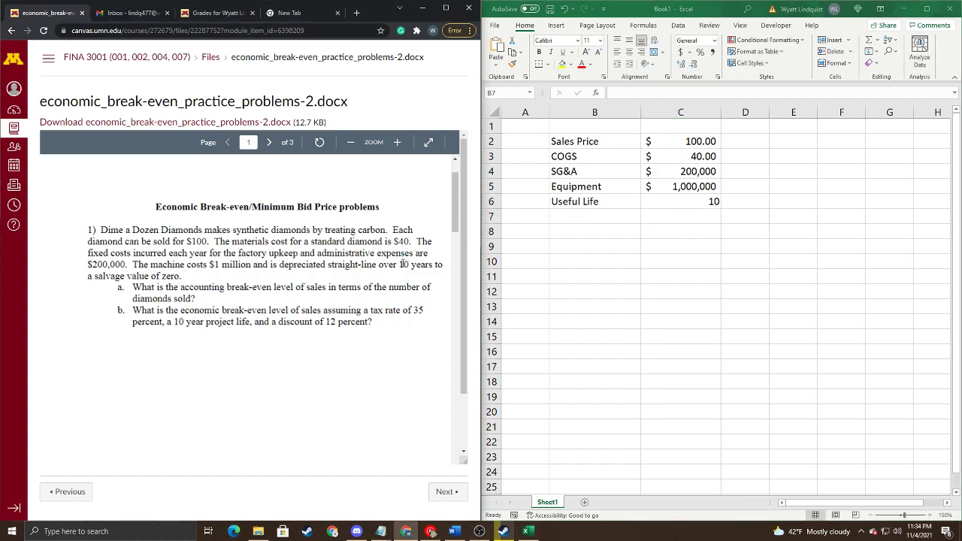
drag(329, 264, 381, 265)
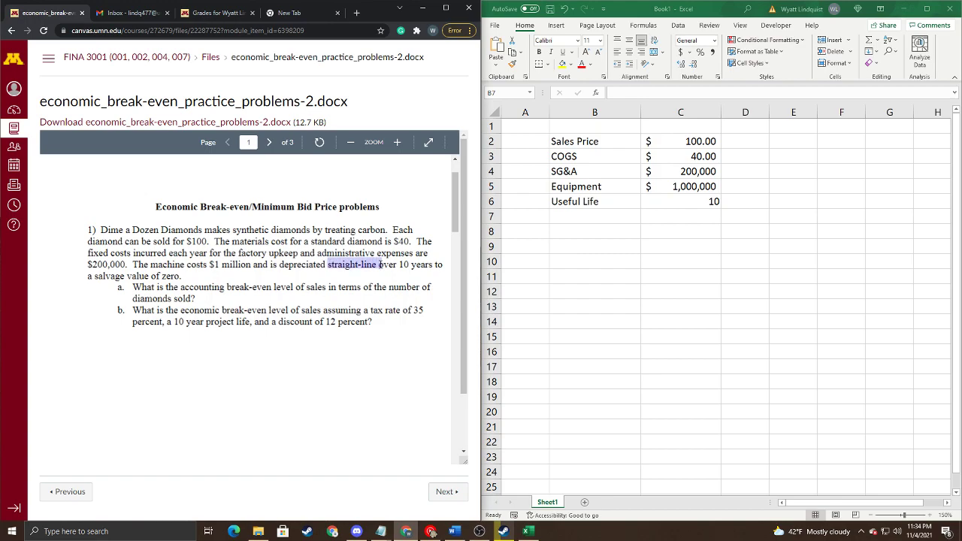
click(607, 218)
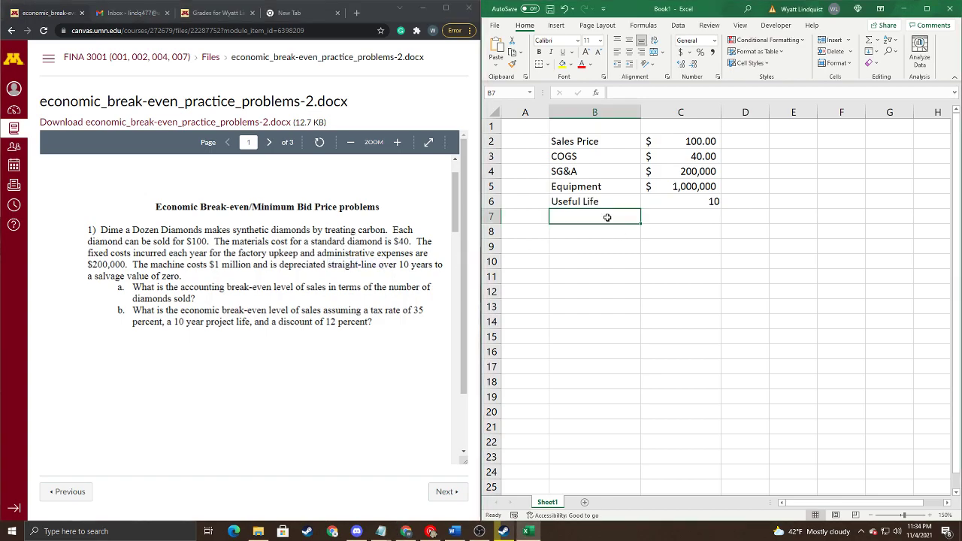
text(Sa)
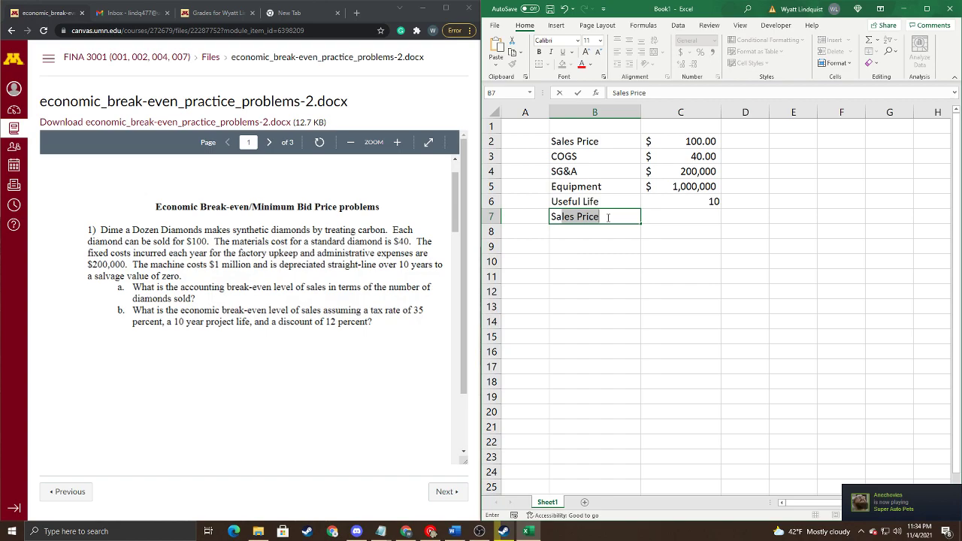
text(lvagew)
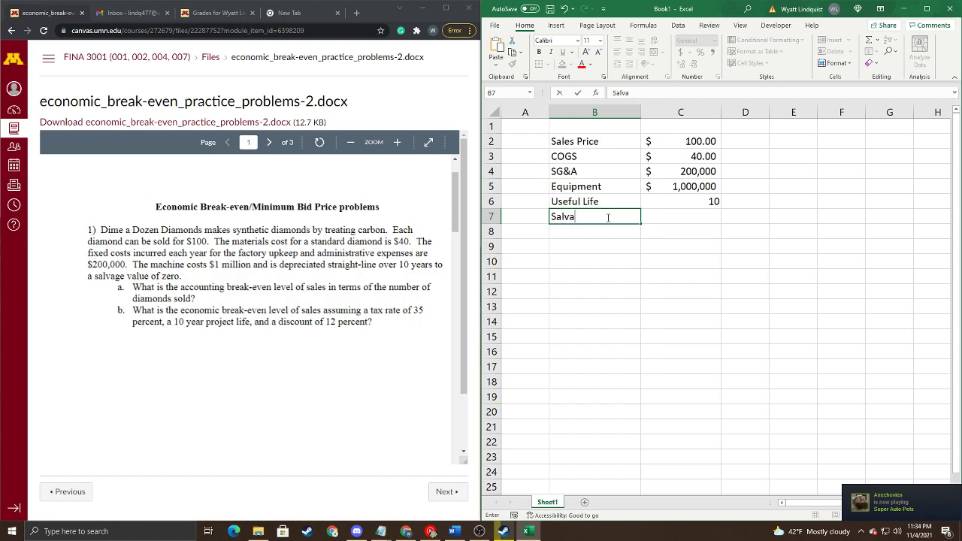
key(BackSpace)
text(VFalue)
key(BackSpace)
key(BackSpace)
key(BackSpace)
key(BackSpace)
key(BackSpace)
text(alue)
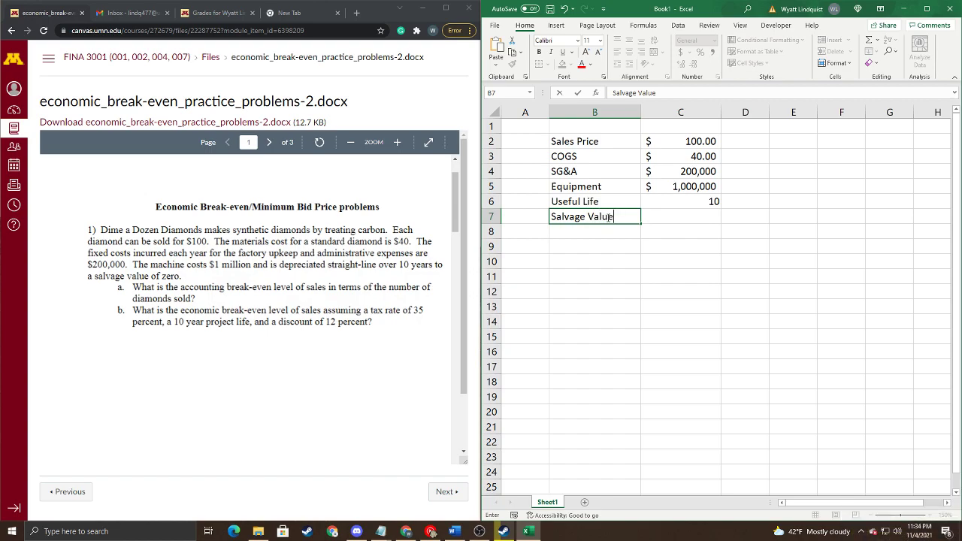
key(Tab)
text(0)
key(Return)
Step: Enter the label "Depr" in B8 and build the formula =C5-C7/C6 in C8
text(Depre)
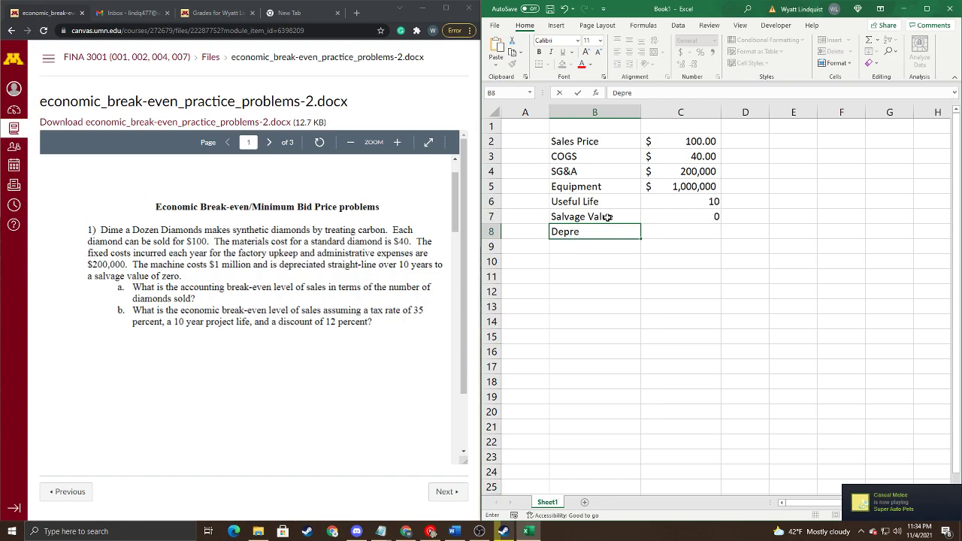
key(BackSpace)
key(Tab)
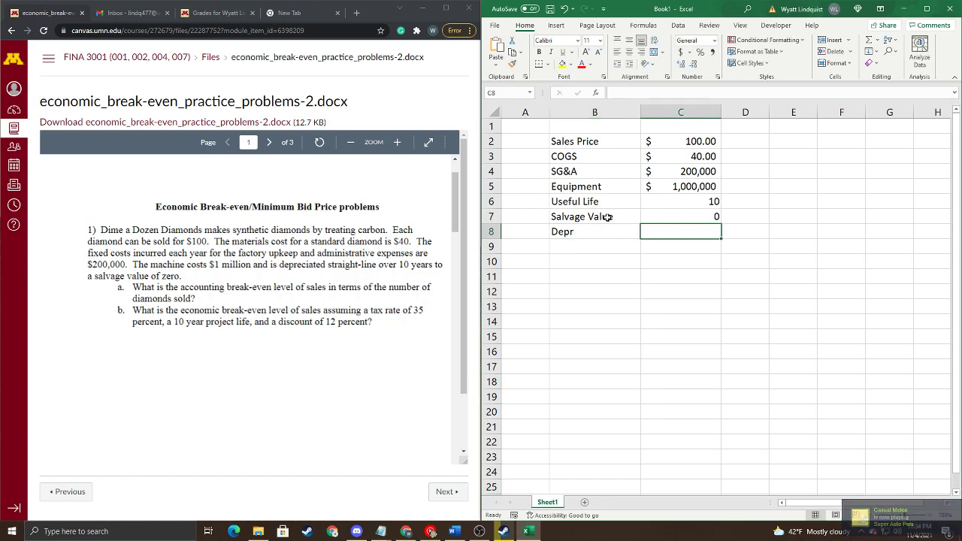
text(=)
key(Up)
key(Up)
key(Up)
text(-)
key(Up)
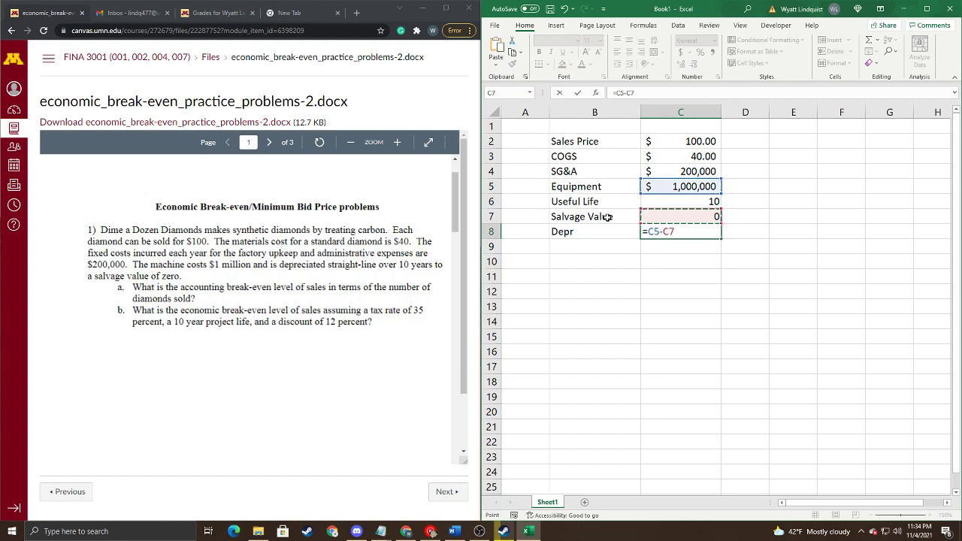
text(/)
key(Up)
key(Up)
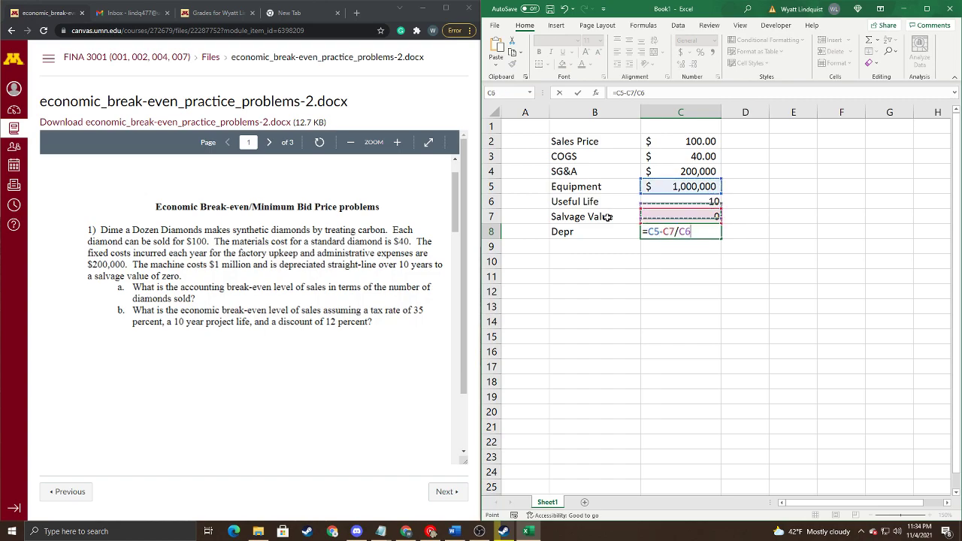
Step: Add parentheses around the subtraction in C8 so that the depreciation formula is =(C5-C7)/C6
click(632, 95)
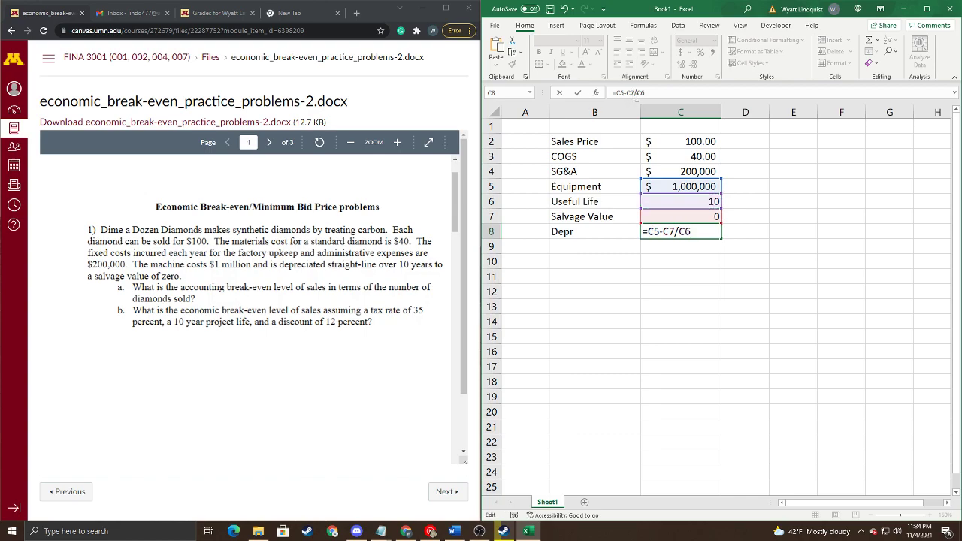
text())
click(616, 93)
text(()
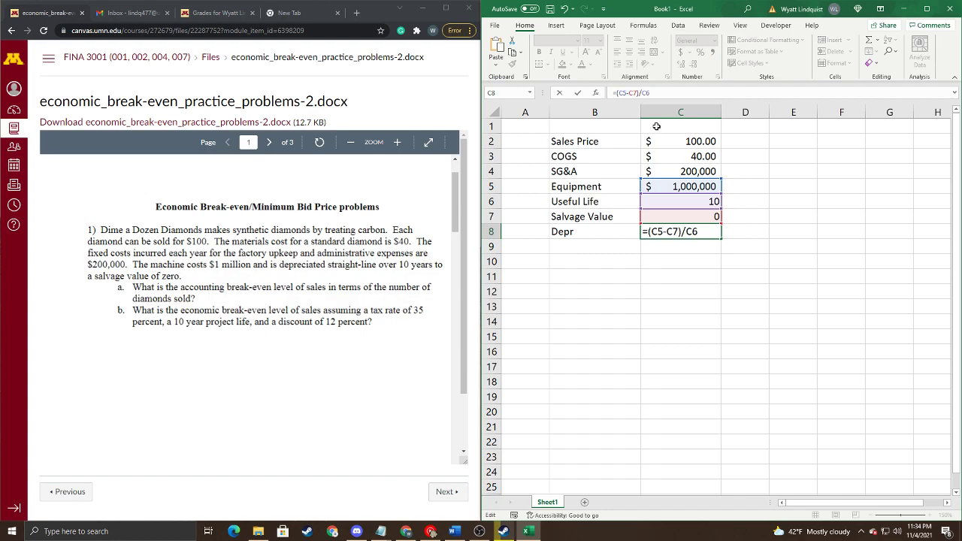
key(Return)
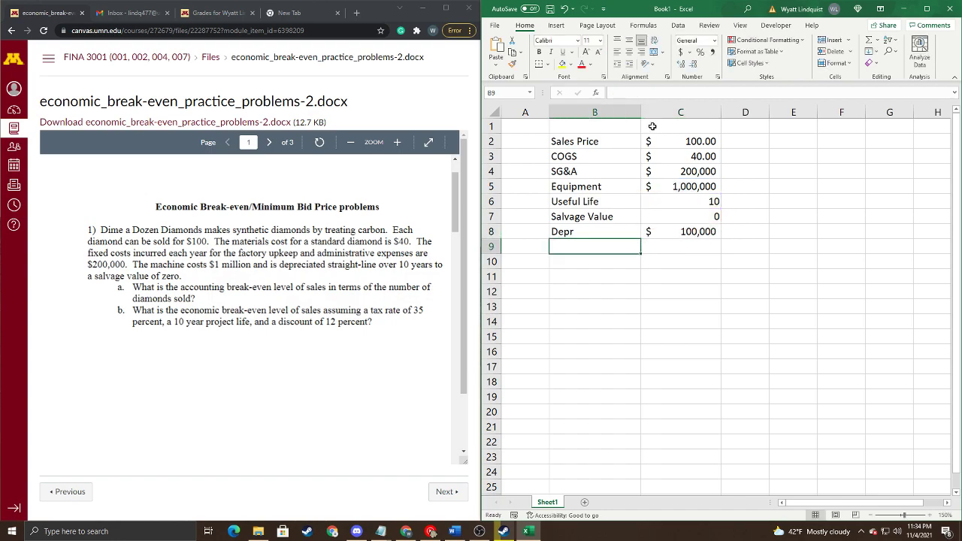
drag(583, 235, 688, 227)
click(686, 229)
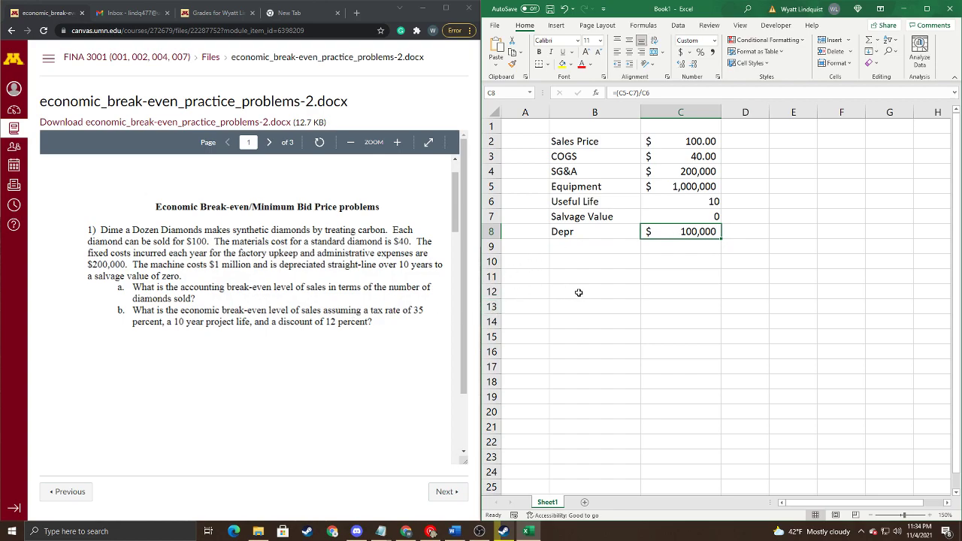
scroll(624, 299, down, 1)
scroll(652, 291, up, 1)
click(608, 279)
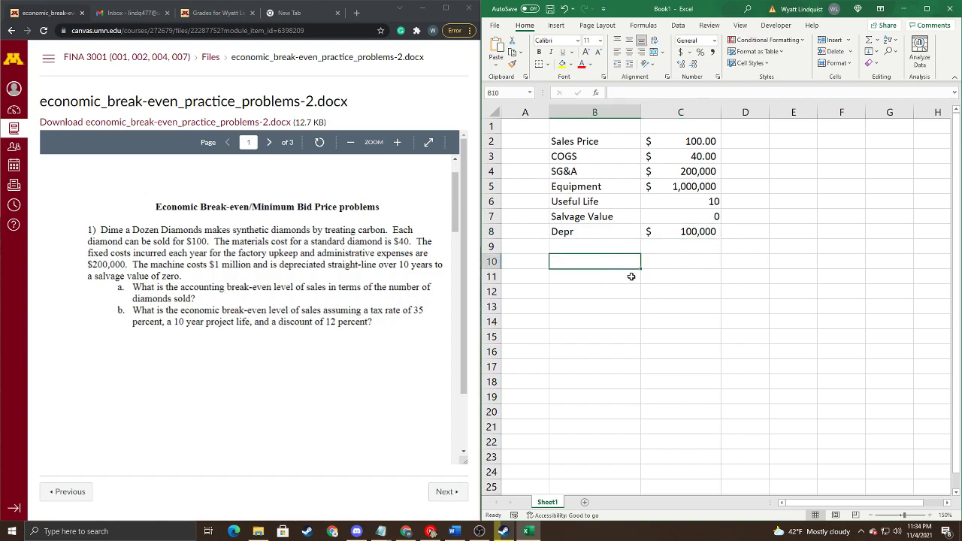
click(674, 263)
click(651, 275)
click(630, 276)
click(686, 266)
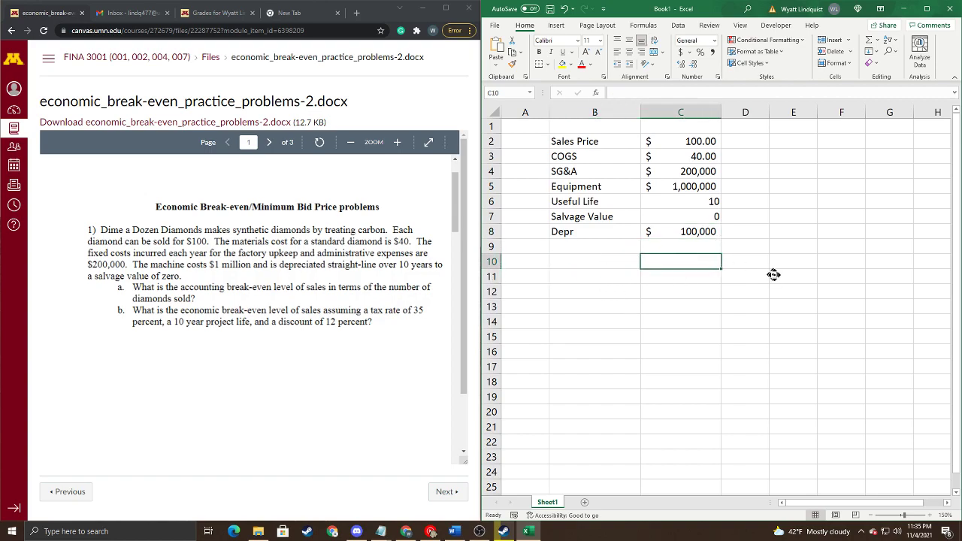
scroll(772, 275, right, 1)
click(756, 144)
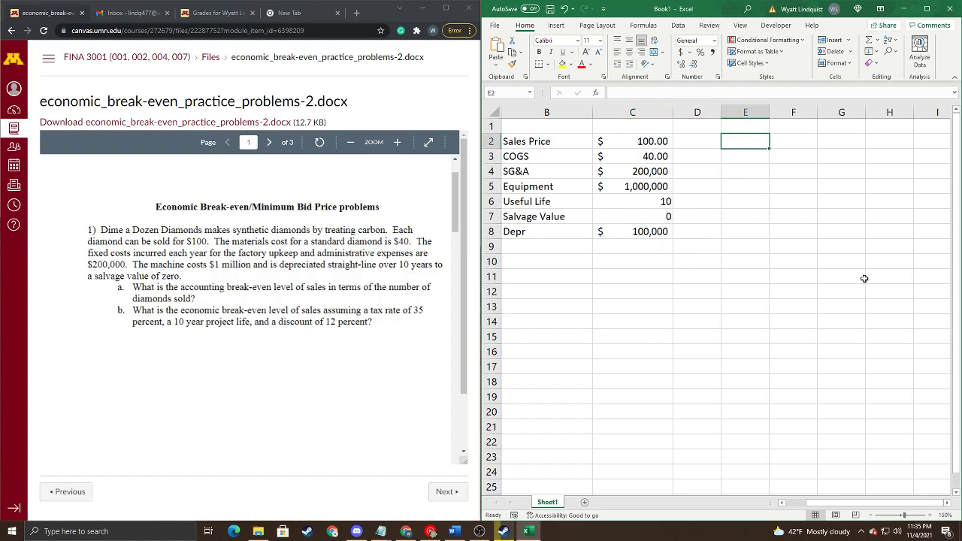
key(Right)
key(Right)
key(Right)
key(Right)
key(Left)
key(Left)
key(Left)
key(Left)
key(Down)
key(Right)
key(Up)
key(Down)
key(Left)
key(Down)
key(Up)
key(Right)
key(Left)
key(Left)
key(Down)
key(Left)
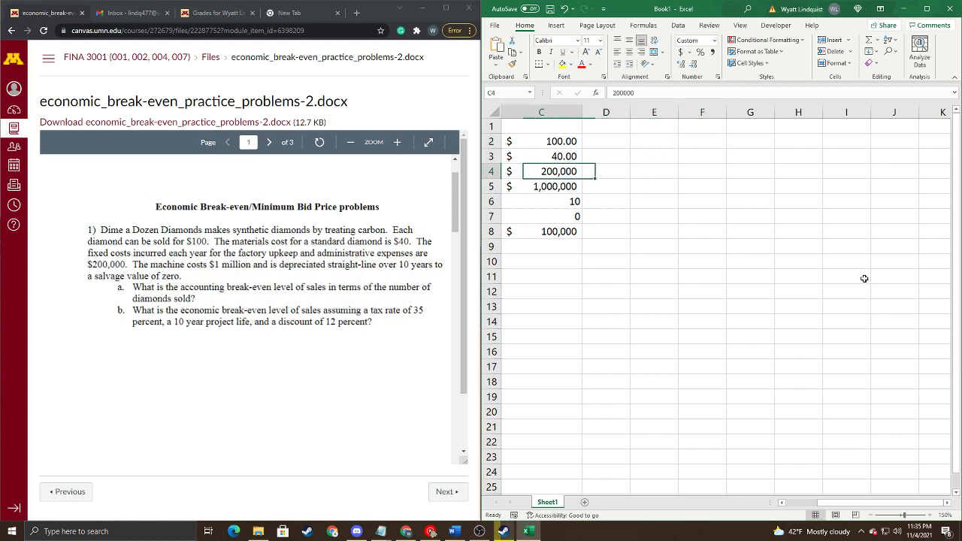
Step: Maximize the workbook window and set the worksheet zoom to 150%
click(874, 516)
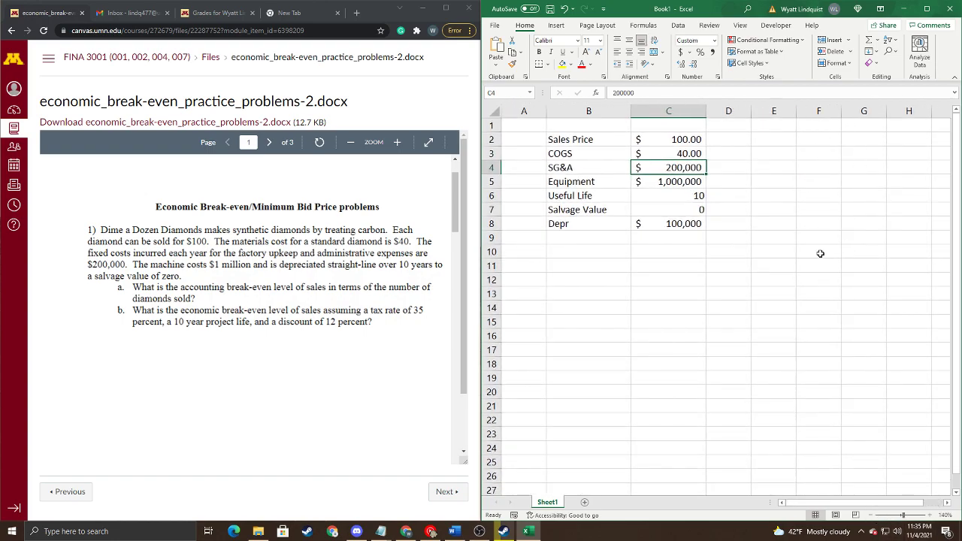
click(871, 516)
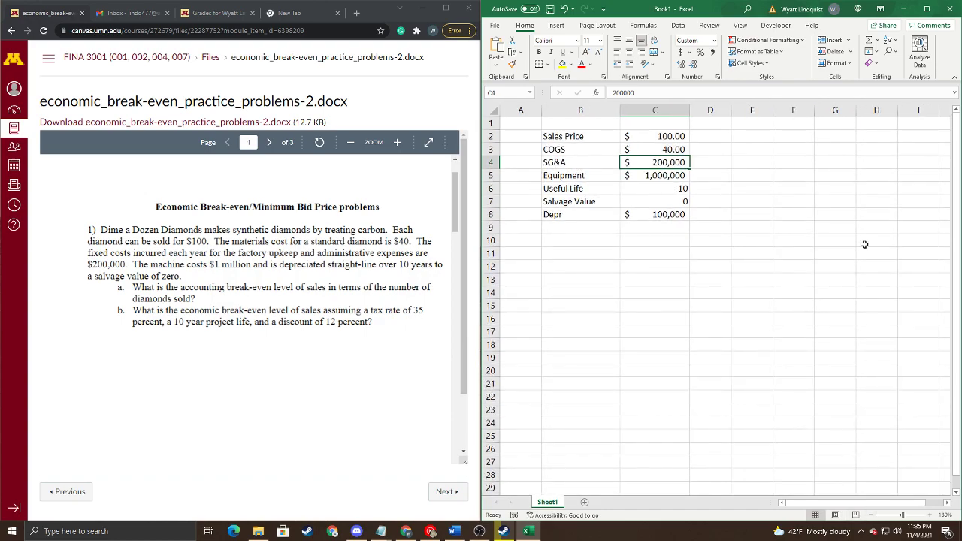
click(927, 8)
click(936, 517)
click(936, 517)
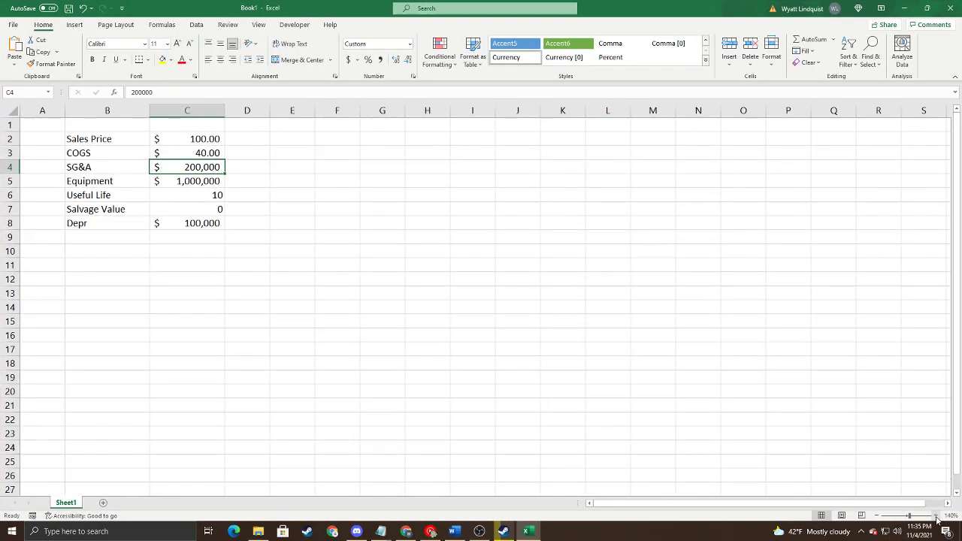
Step: Enter 1 in F2 and 2 in G2, and fill the series across to 10 in O2
click(363, 167)
click(335, 158)
click(372, 144)
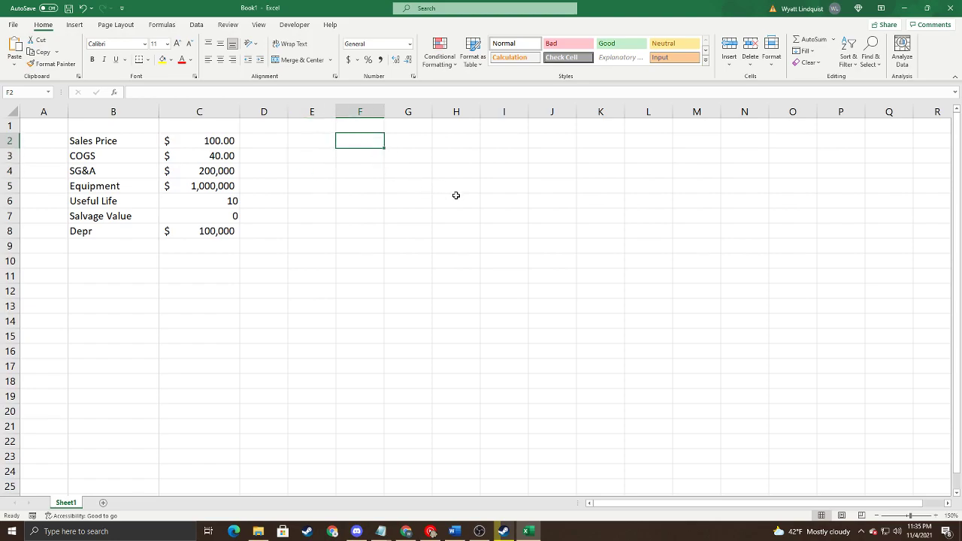
text(1)
key(Tab)
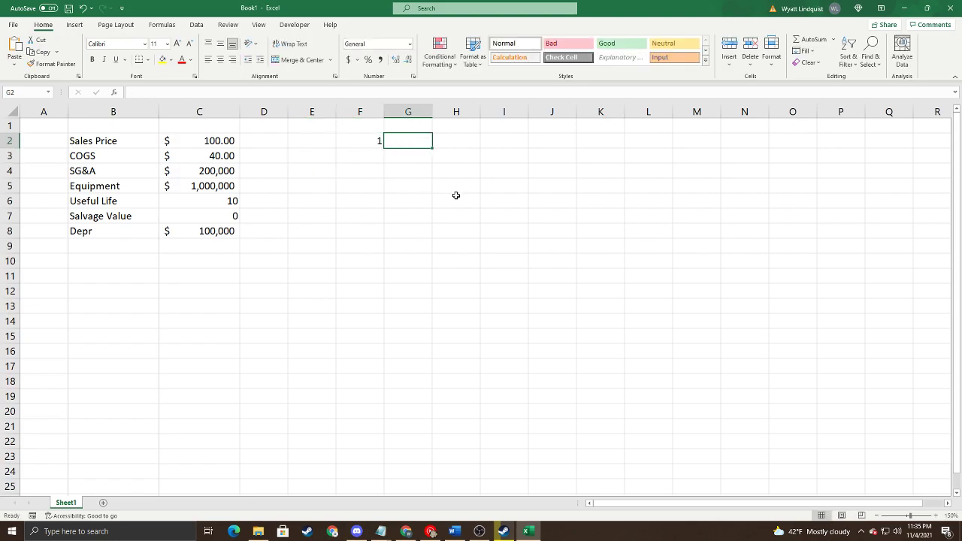
text(2)
drag(376, 141, 827, 142)
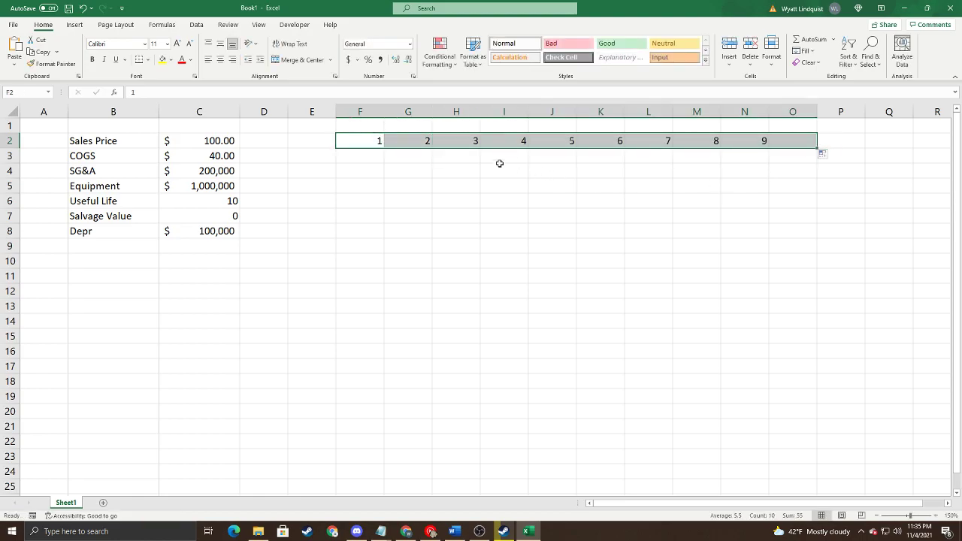
Step: Enter the row labels "Sales" in E3 and "COGS" in E4
click(320, 156)
text(Sales)
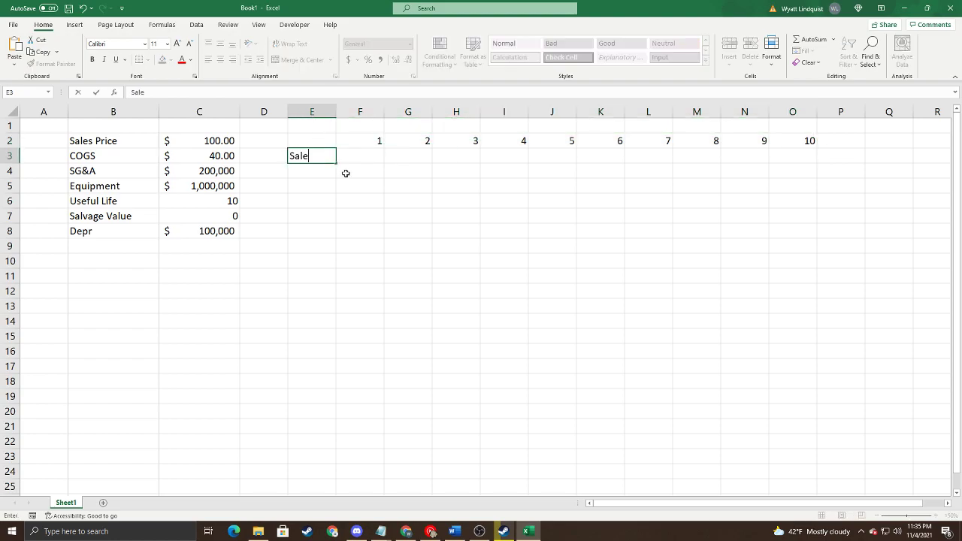
key(Return)
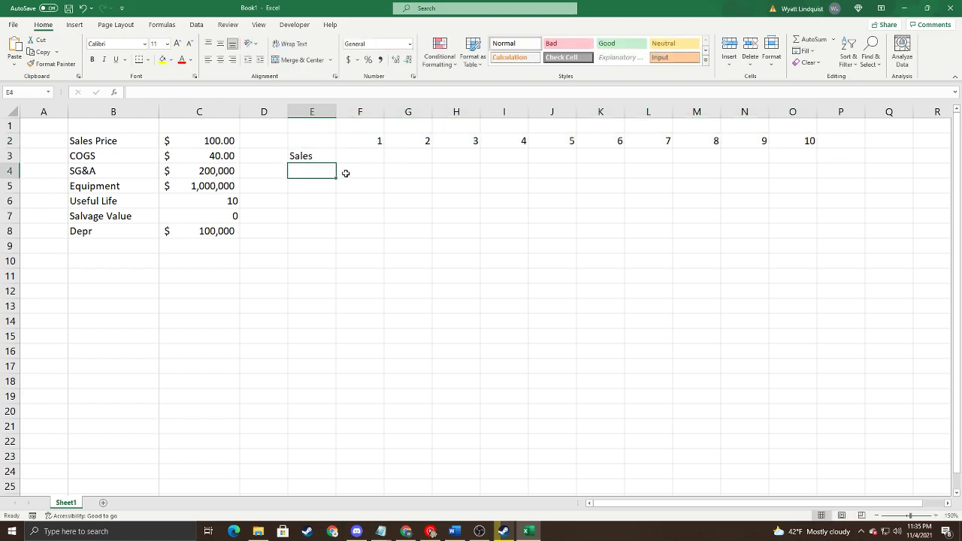
text(COGS)
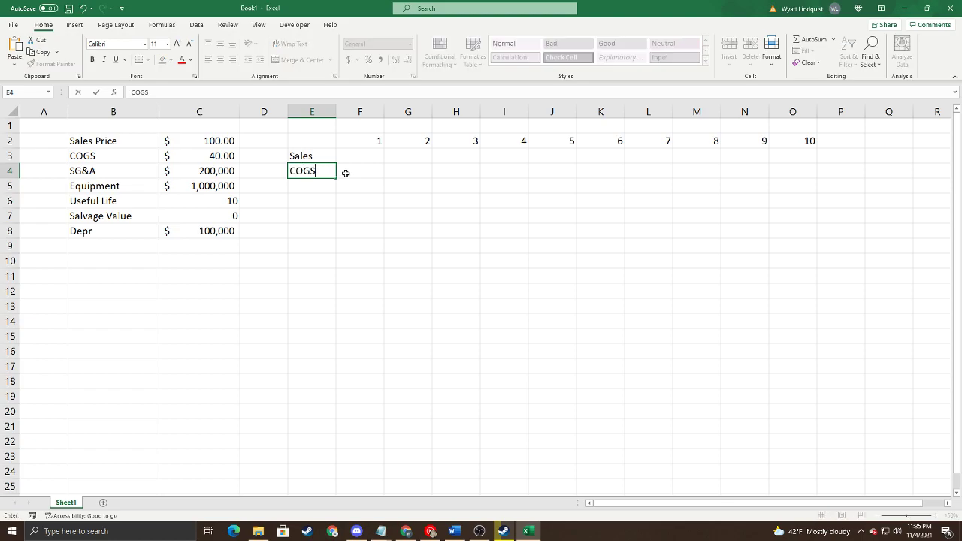
key(Return)
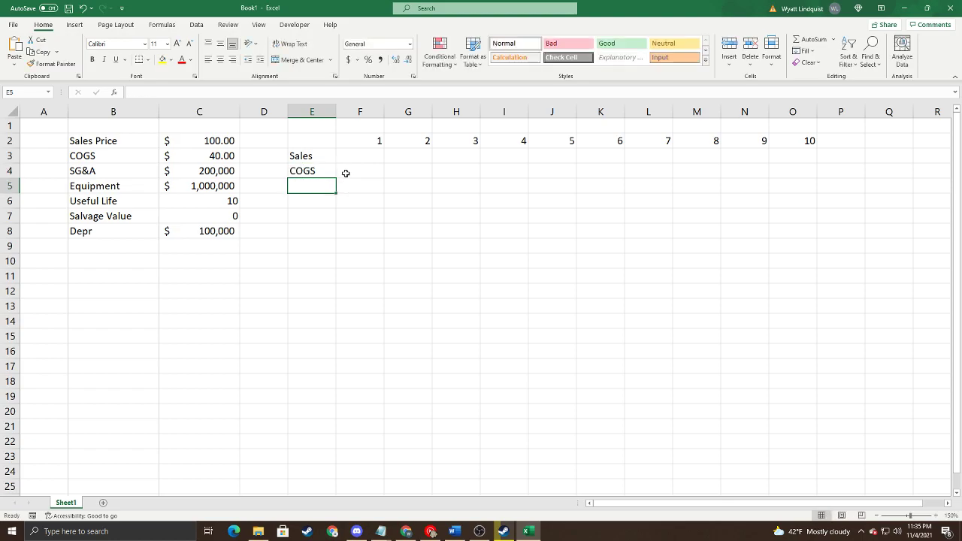
Step: Enter the label "Gross Profit" in E5 and autofit the width of column E
text(Gross Pr)
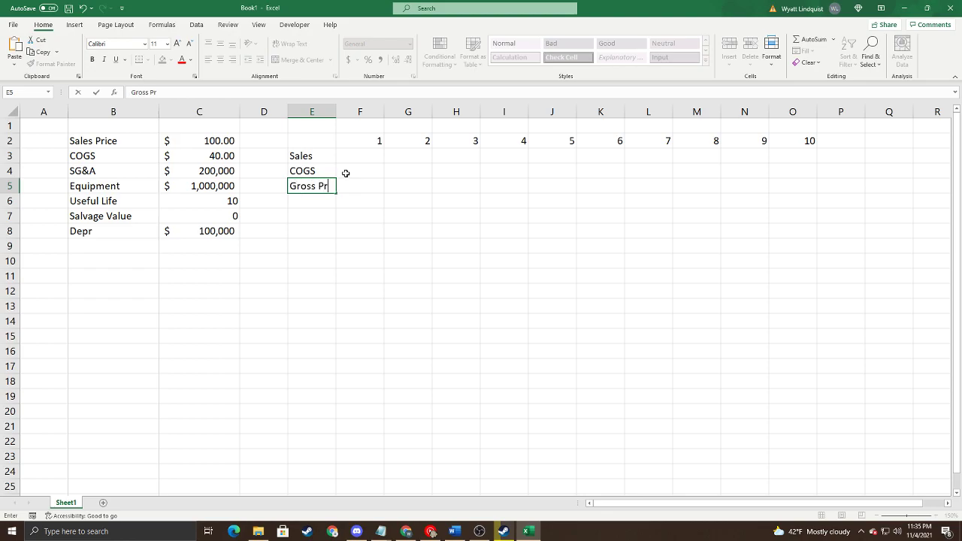
text(of)
key(BackSpace)
text(ofit)
key(Return)
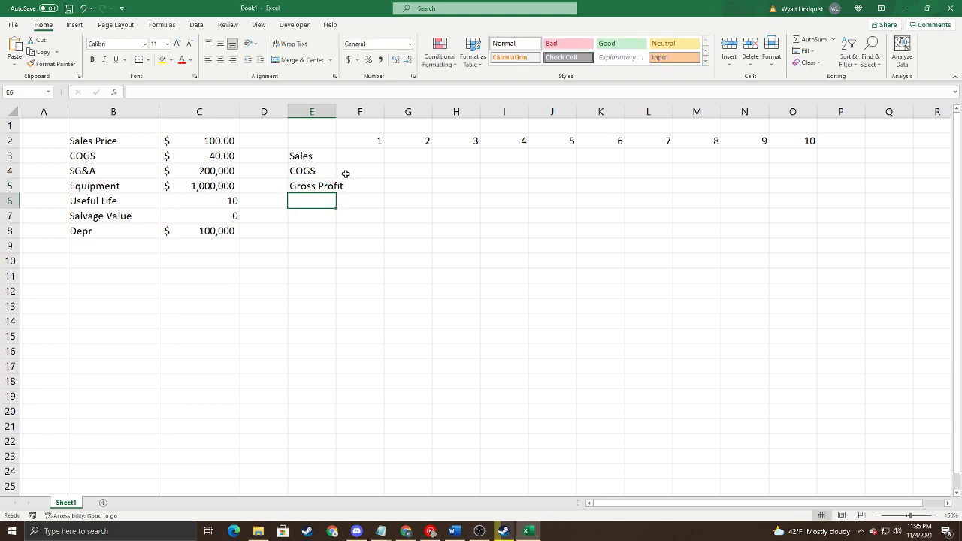
double_click(336, 111)
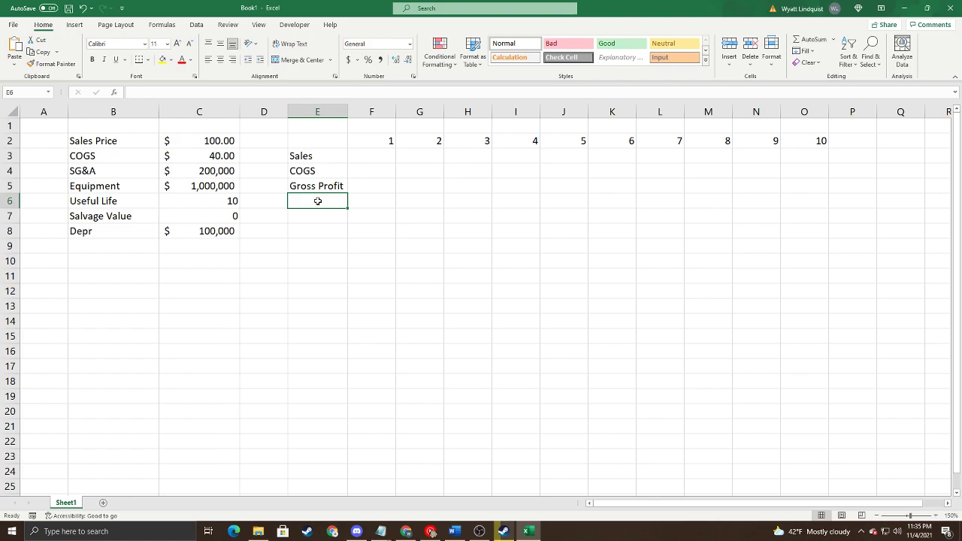
Step: Enter the row labels "SG&A" in E6 and "Depr" in E7
text(S)
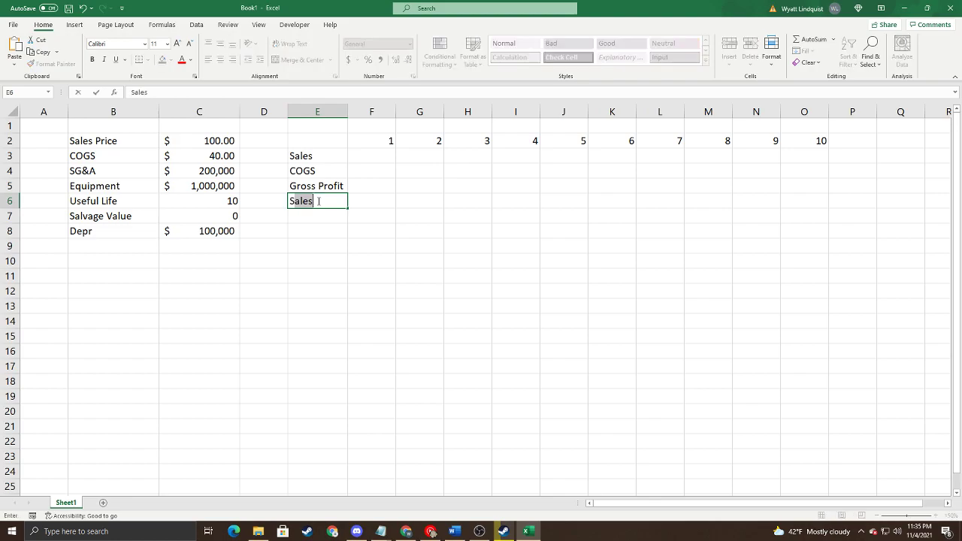
text(G&A)
key(Return)
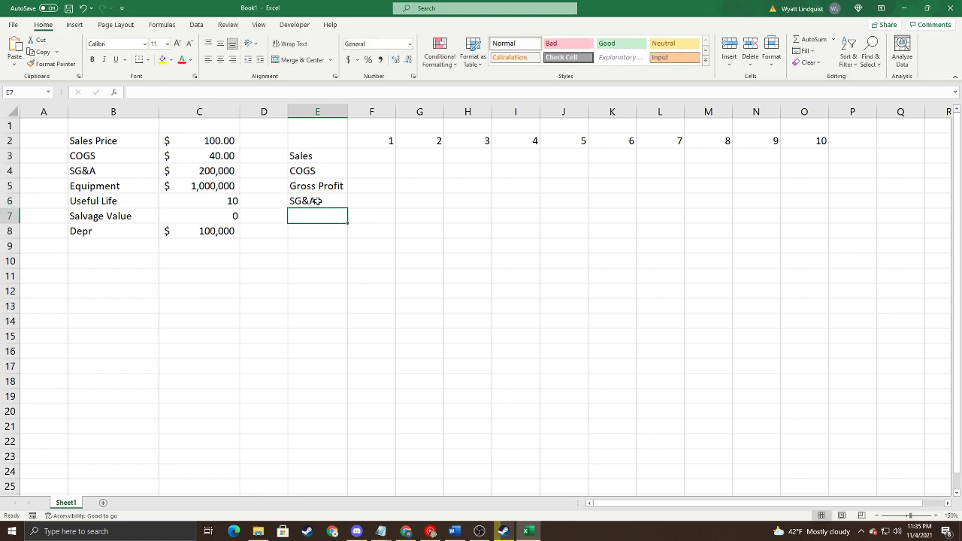
text(Depr)
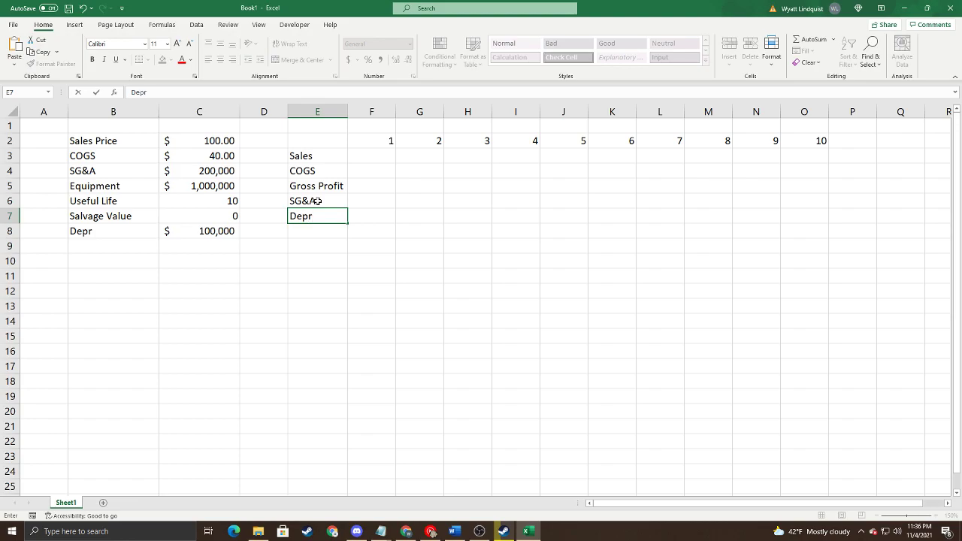
key(Return)
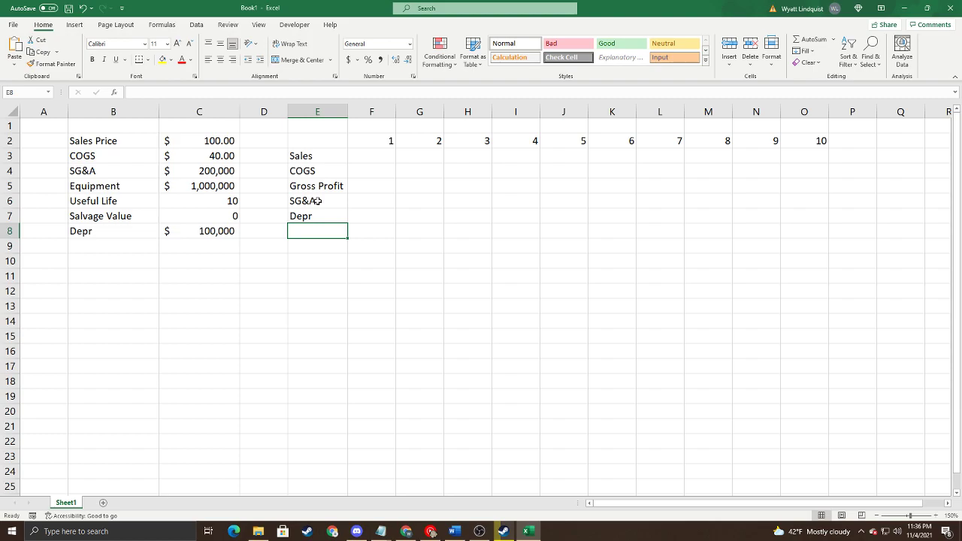
Step: Enter the label "EBIT" in E8 below the depreciation row
text(EBIT)
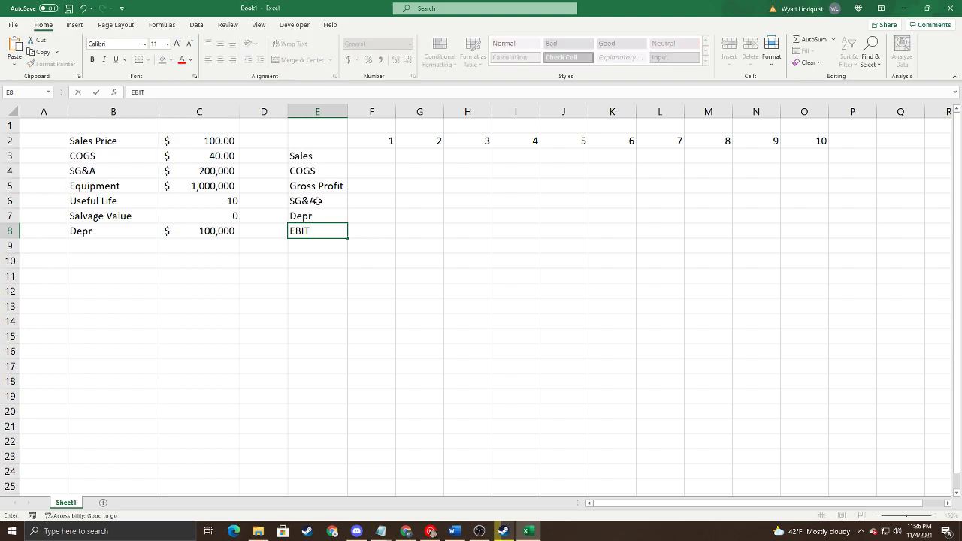
key(Tab)
key(Left)
key(Right)
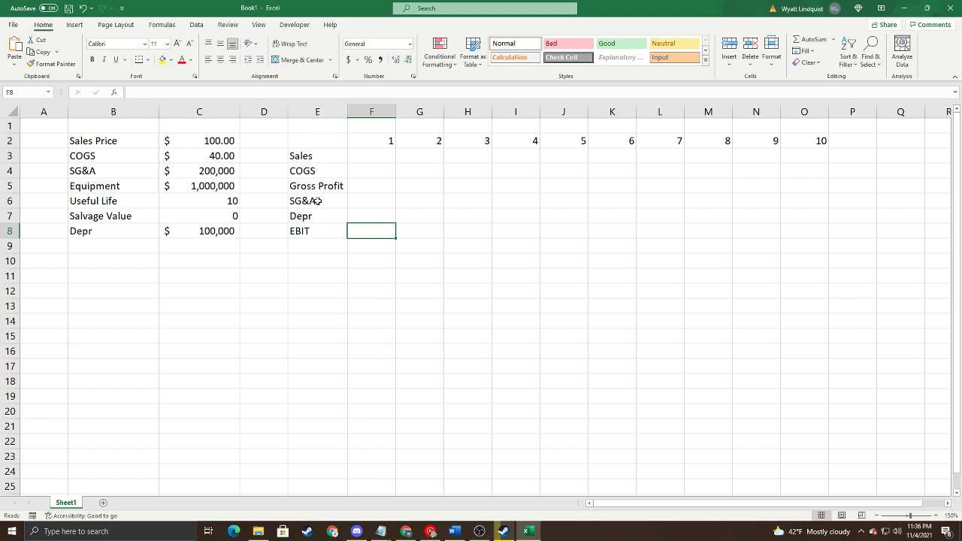
key(Up)
key(Down)
key(Down)
key(Left)
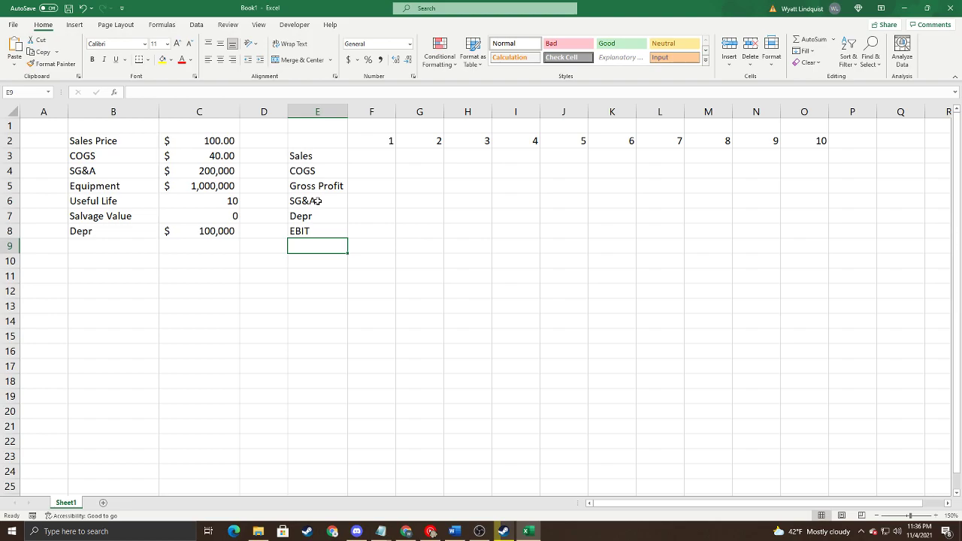
Step: Enter a second "Depr" label in E9, directly below EBIT
text(D)
key(Tab)
key(Down)
key(Left)
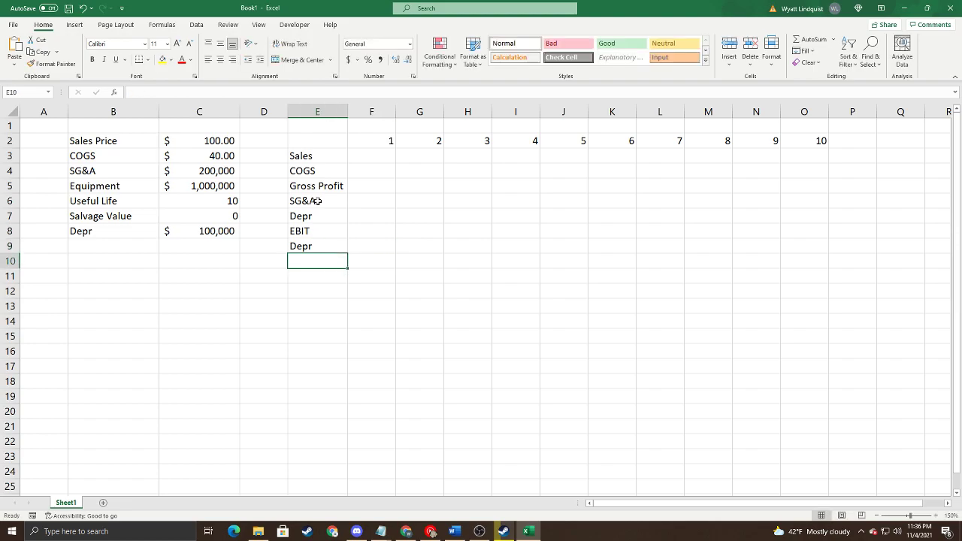
Step: Move the second "Depr" label from E9 down to E11
key(Up)
key(ctrl+c)
key(Down)
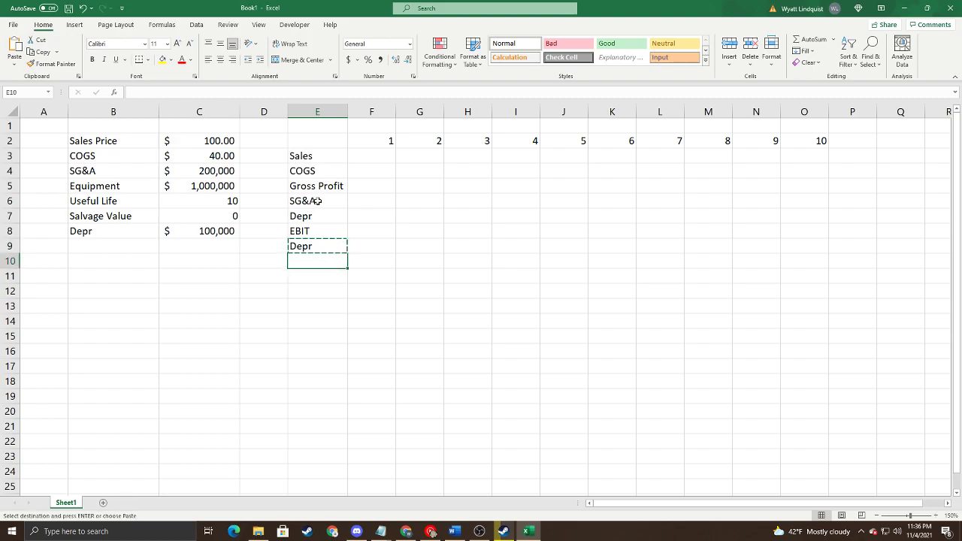
key(Down)
key(ctrl+v)
key(Up)
key(Up)
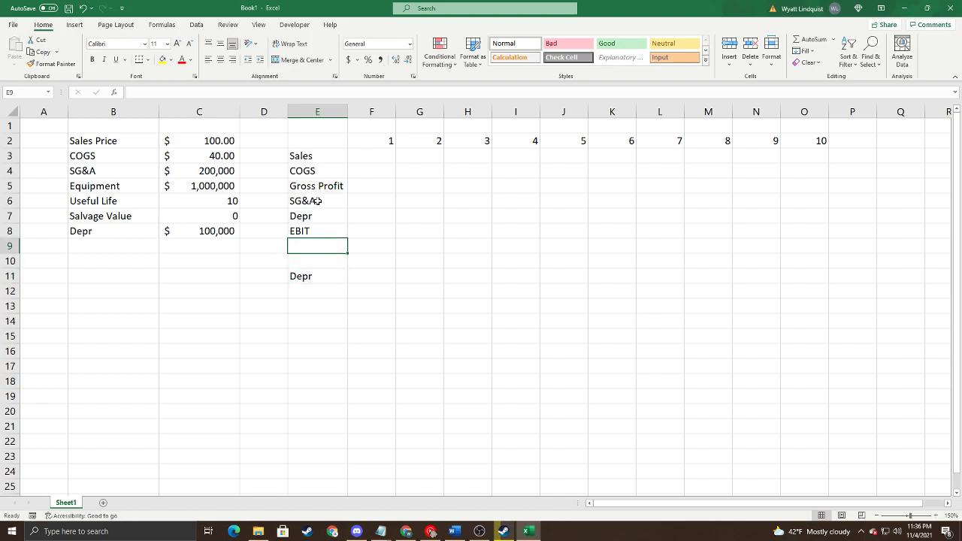
Step: Enter the row labels "Taxes" in E9 and "NOPAT" in E10
text(Taxes)
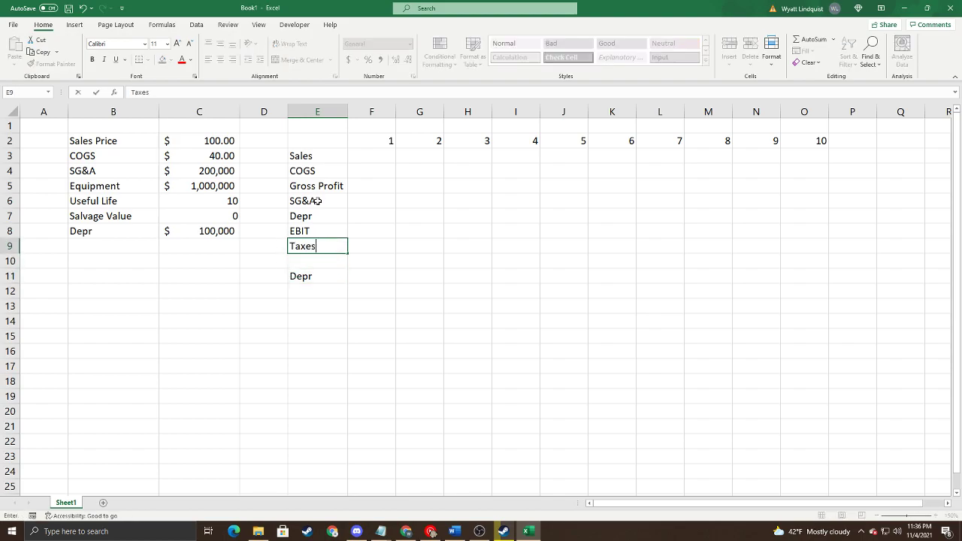
key(Return)
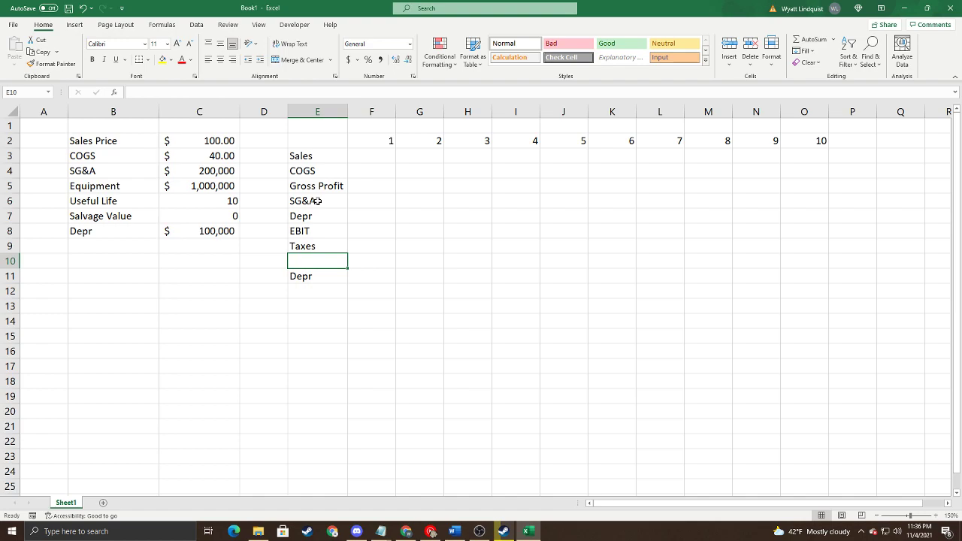
text(NOPAT)
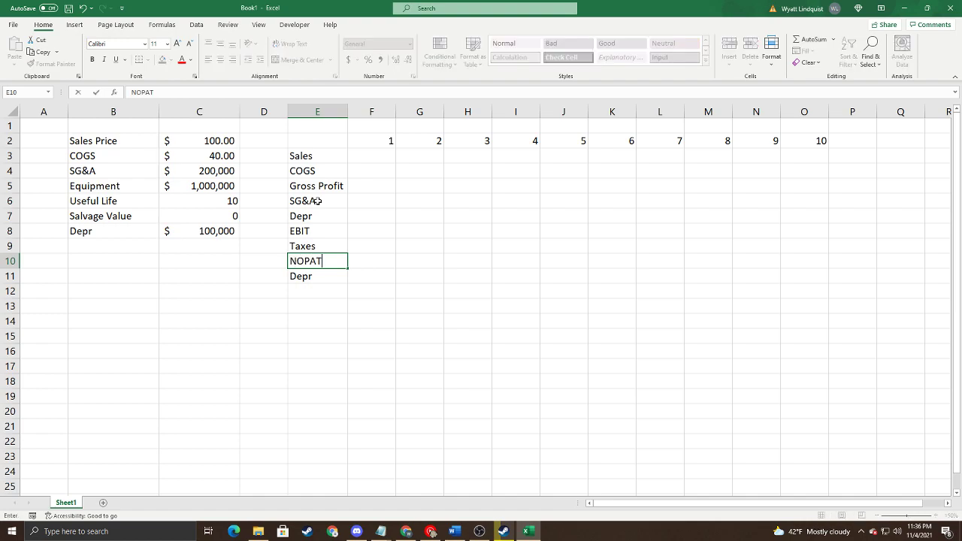
key(Return)
key(Return)
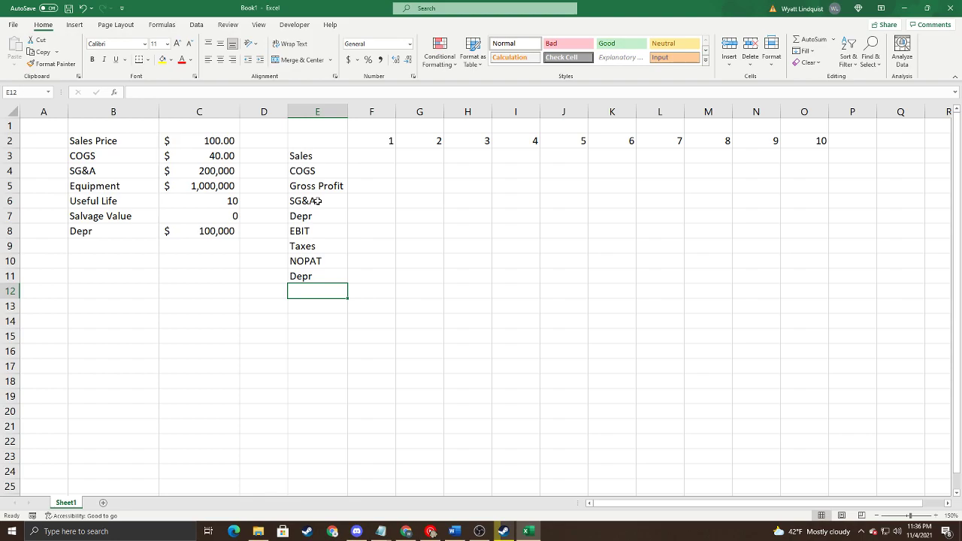
Step: Enter the row labels "Equipment" in E12 and "Tax effect" in E13
text(Equipment)
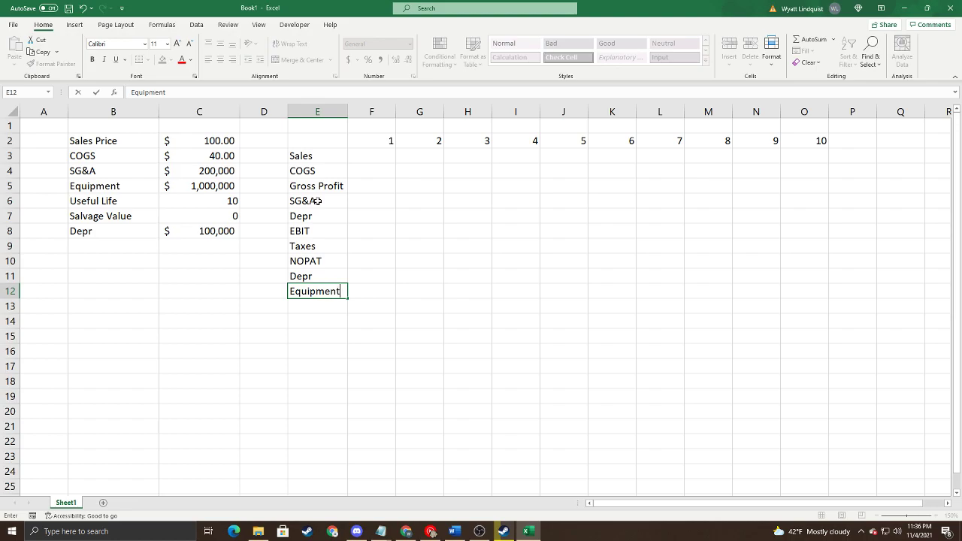
key(Return)
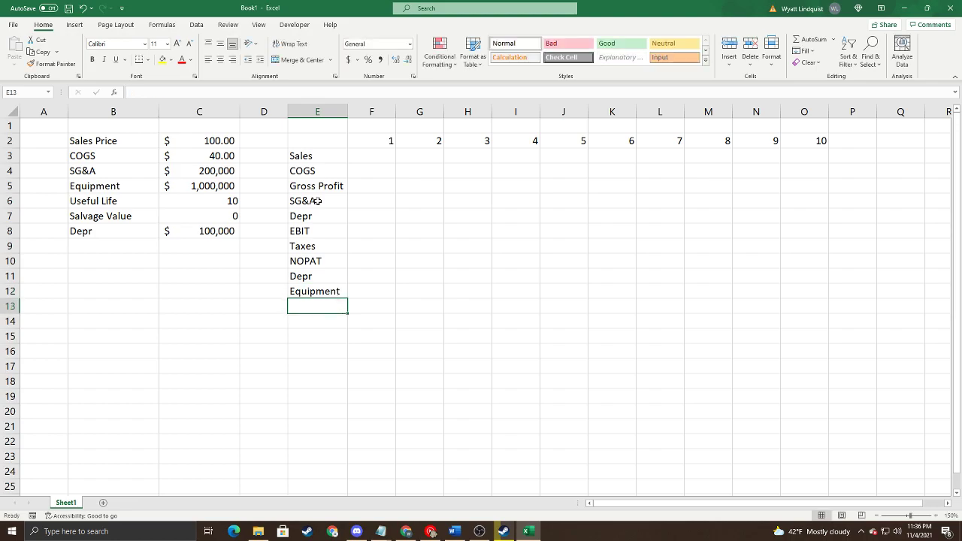
text(Tax effect)
key(Return)
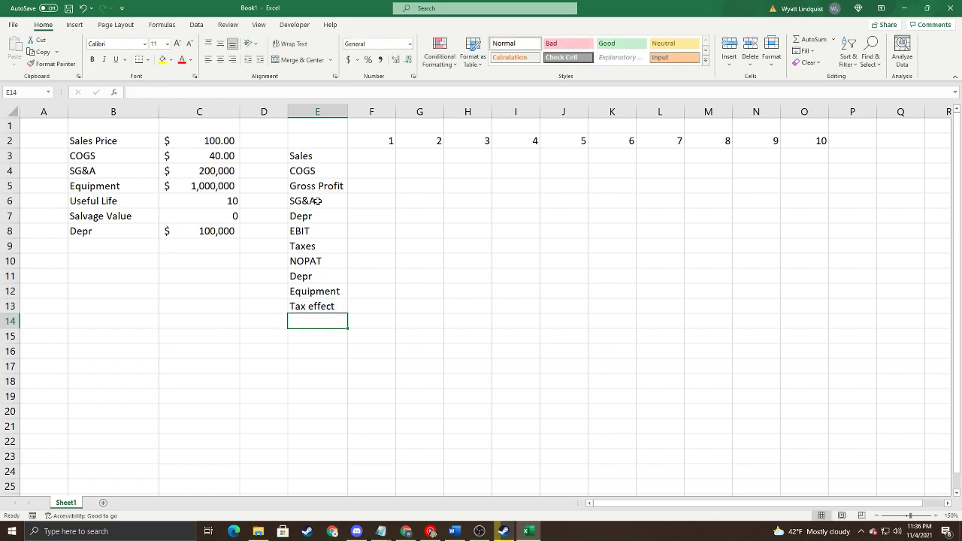
Step: Enter the label "Free Cash Flows" in E14 below the tax effect row
text(Fr)
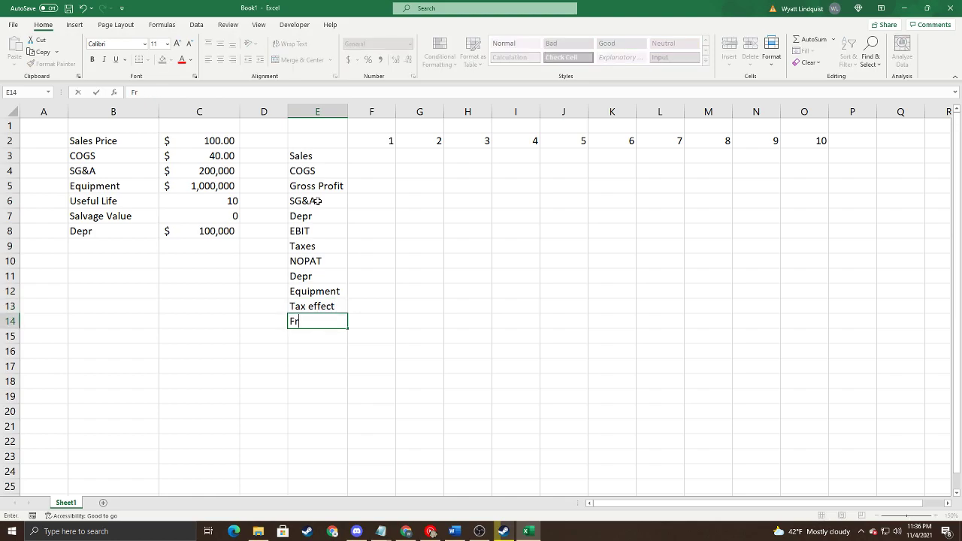
text(ee Cash)
key(Return)
key(Up)
click(241, 89)
text(Flows)
key(Return)
key(Up)
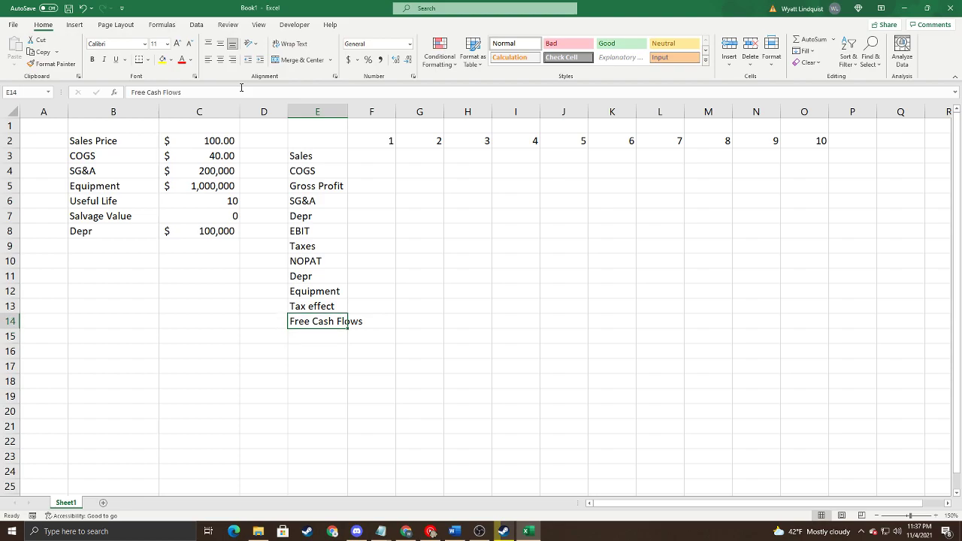
Step: Autofit the width of column E so its longest row label fits
double_click(347, 111)
click(342, 111)
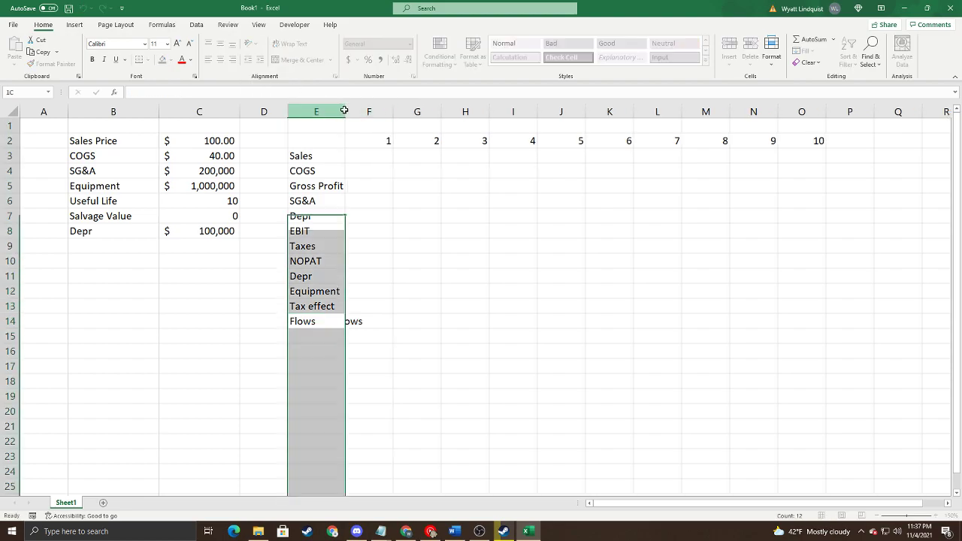
click(351, 170)
double_click(344, 113)
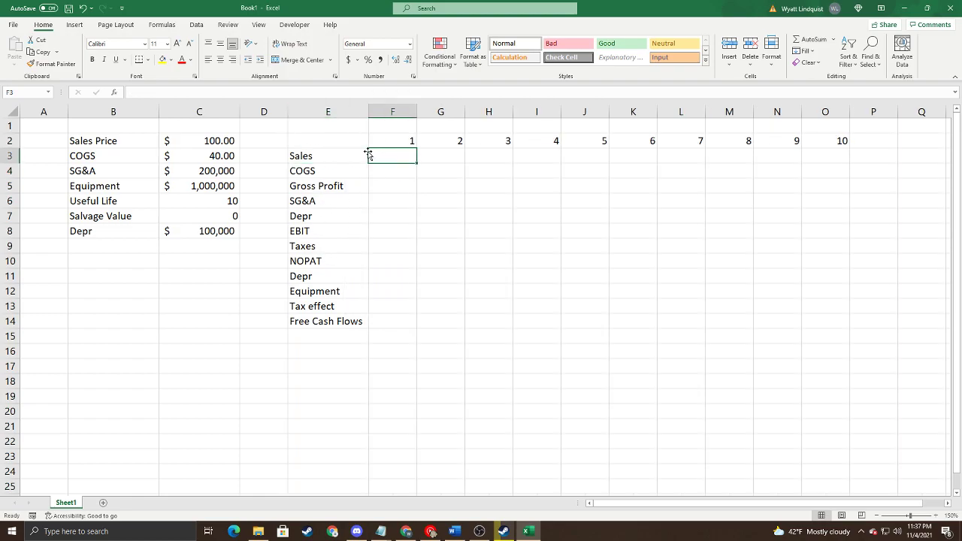
click(337, 153)
drag(342, 161, 350, 165)
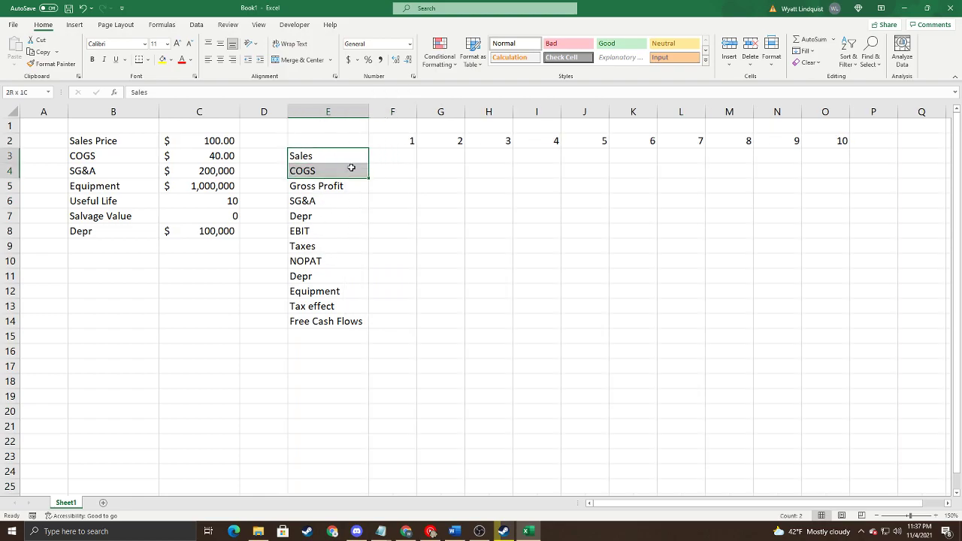
click(351, 167)
click(332, 186)
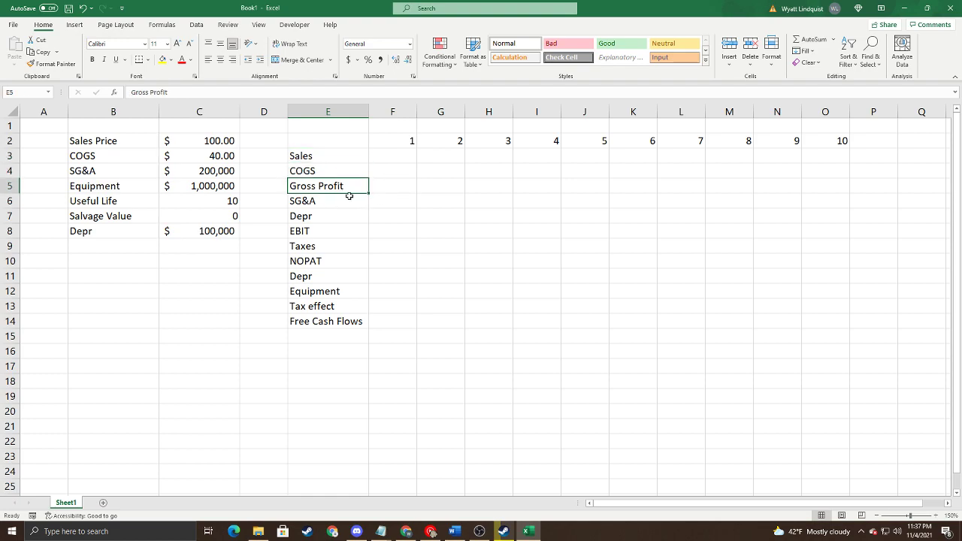
Step: Fill the Gross Profit row F5:O5 with sales minus COGS, starting from =F3-F4, in Accounting format
click(389, 188)
text(=)
key(Up)
key(Up)
text(-)
key(Up)
key(Return)
key(Up)
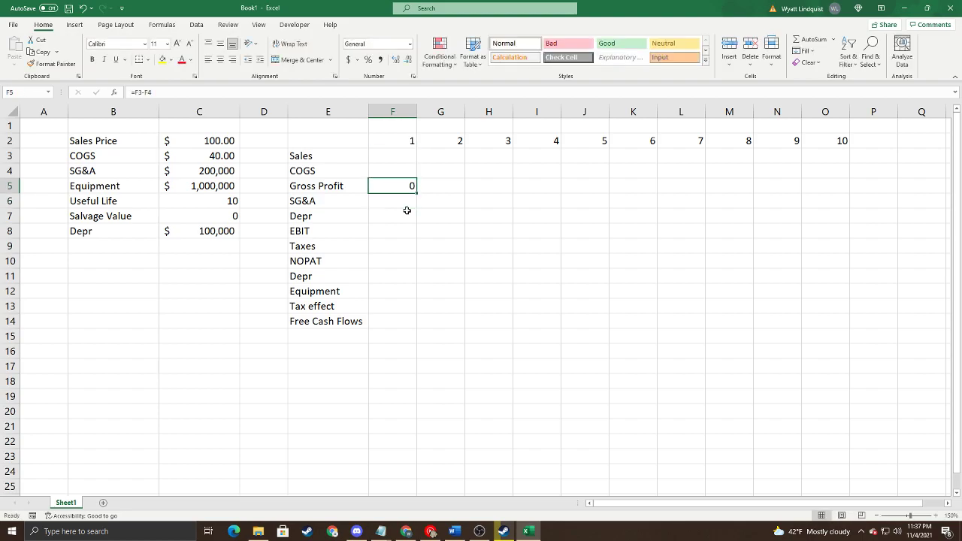
drag(417, 194, 832, 189)
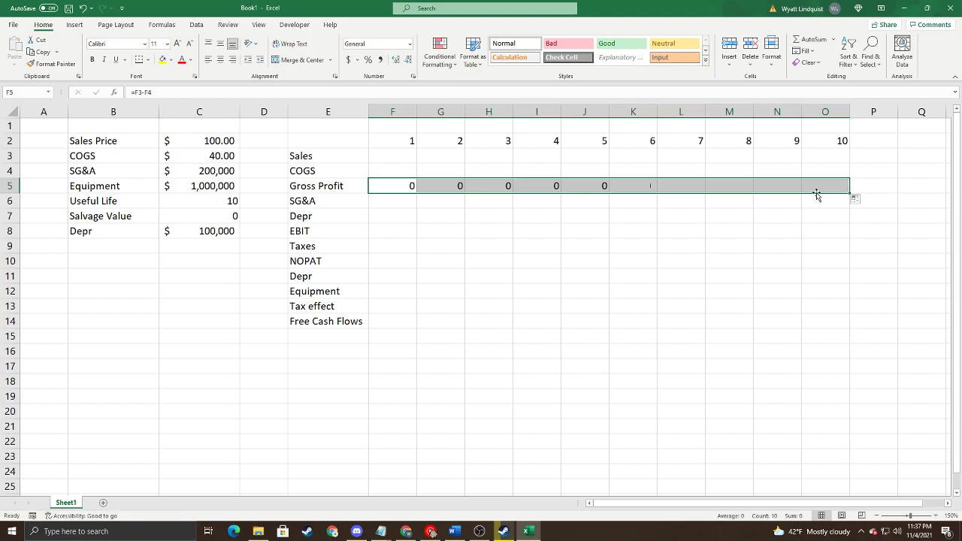
click(349, 60)
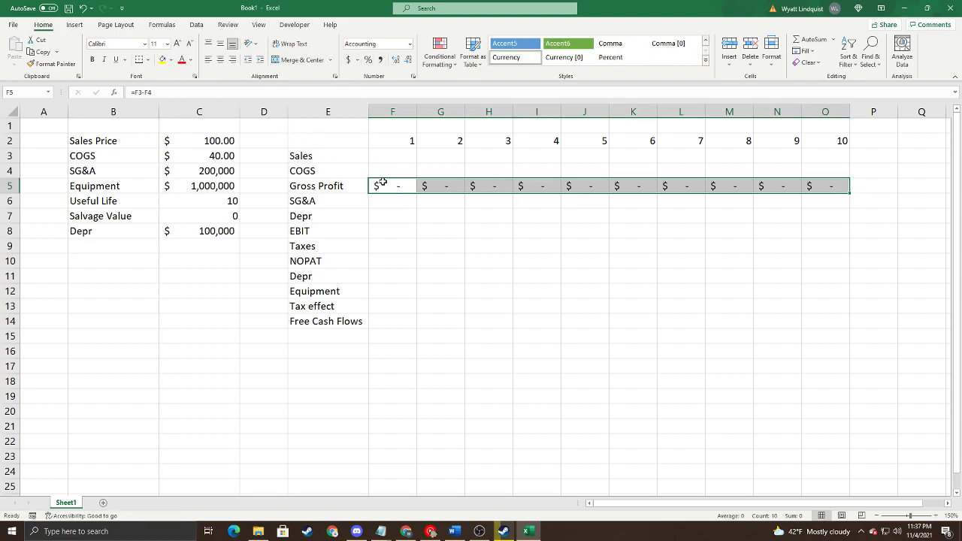
Step: Fill the SG&A row F6:O6 with the negative absolute reference =-$C$4 for all ten years
click(400, 200)
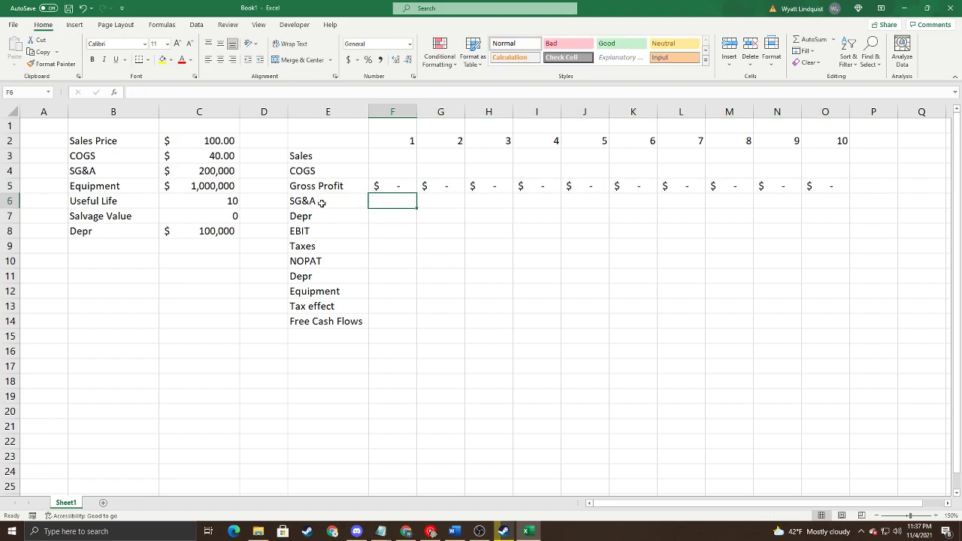
text(=)
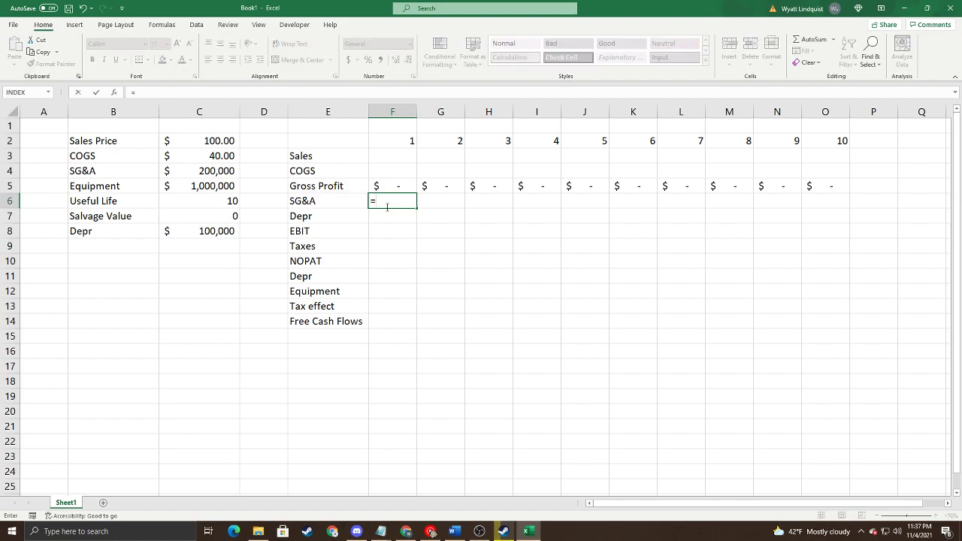
click(217, 170)
click(136, 93)
text(-)
key(F4)
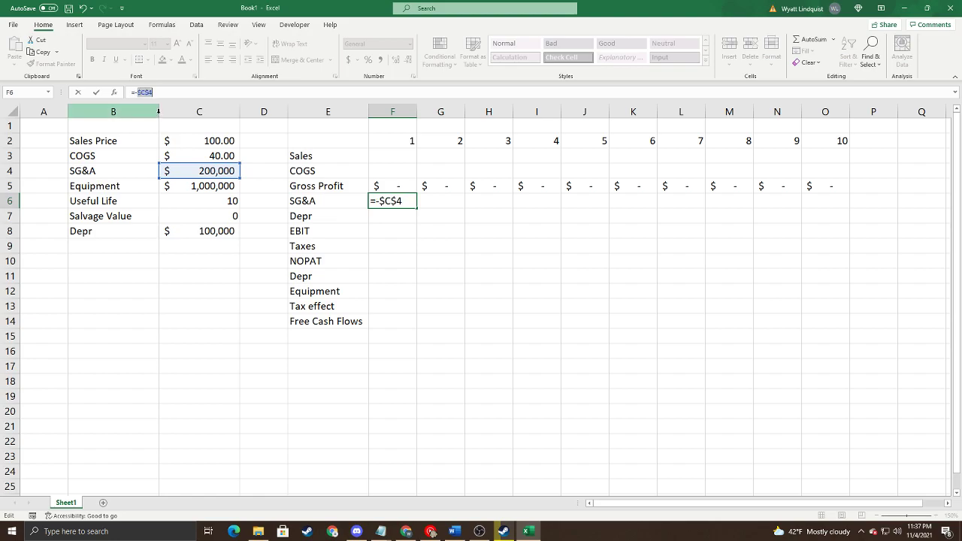
key(Return)
click(412, 202)
drag(425, 205, 856, 201)
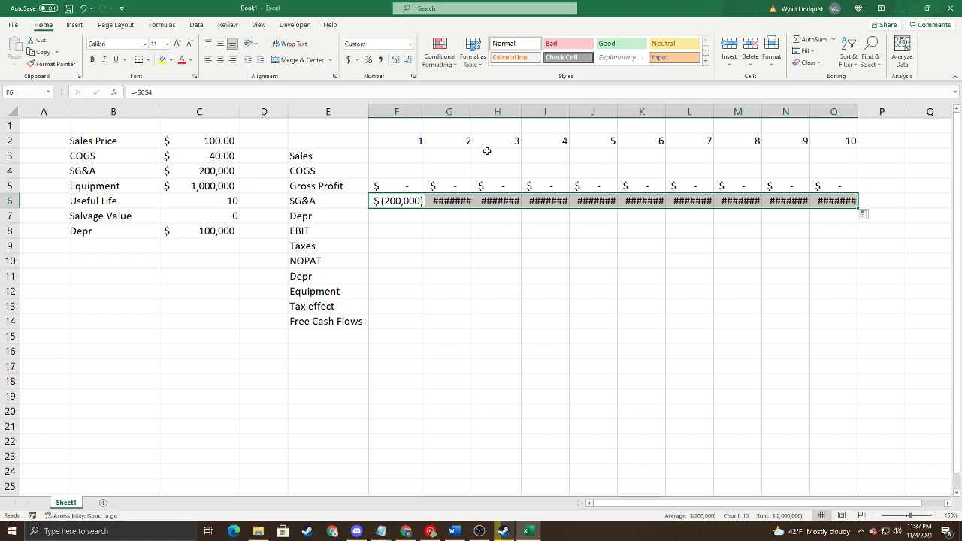
Step: Autofit the widths of columns G through O so the SG&A amounts fit
double_click(473, 112)
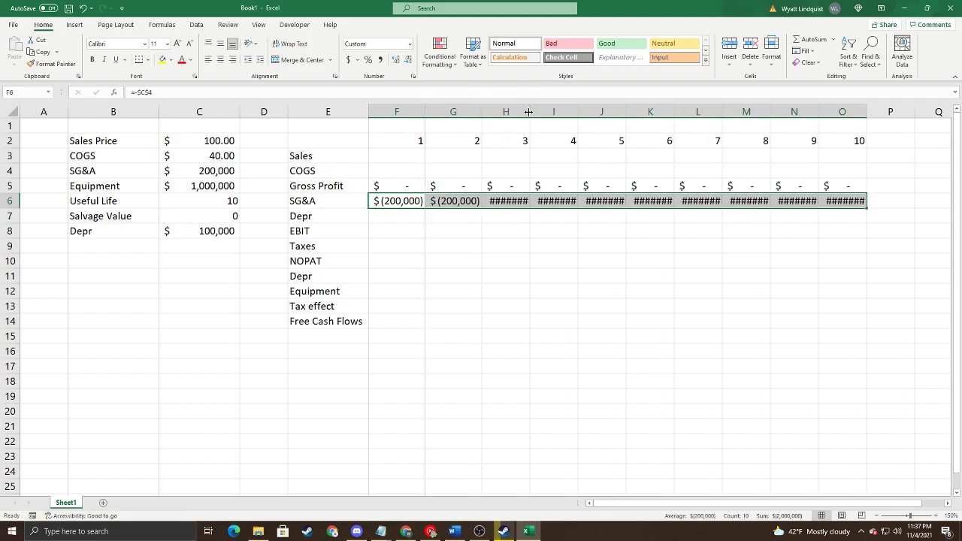
double_click(530, 112)
double_click(586, 111)
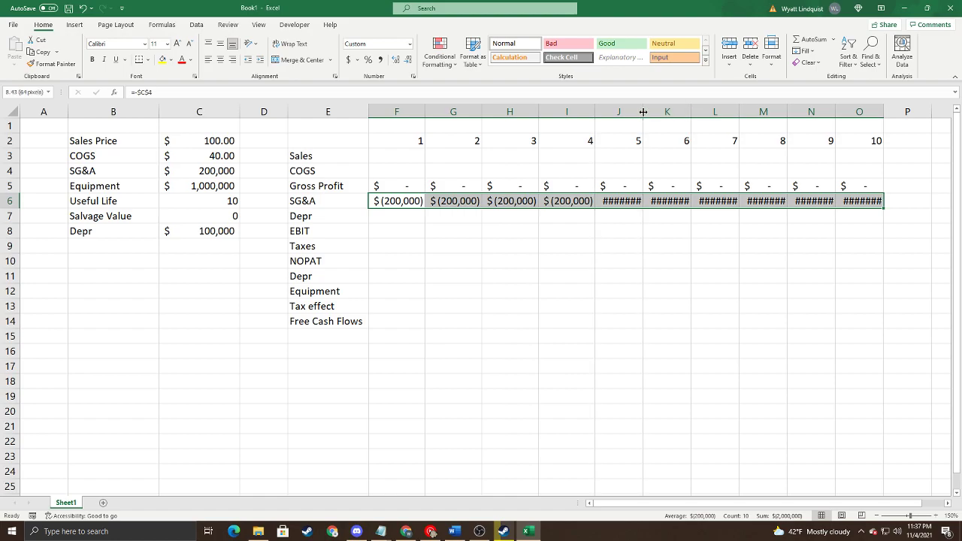
double_click(643, 111)
double_click(700, 111)
double_click(754, 112)
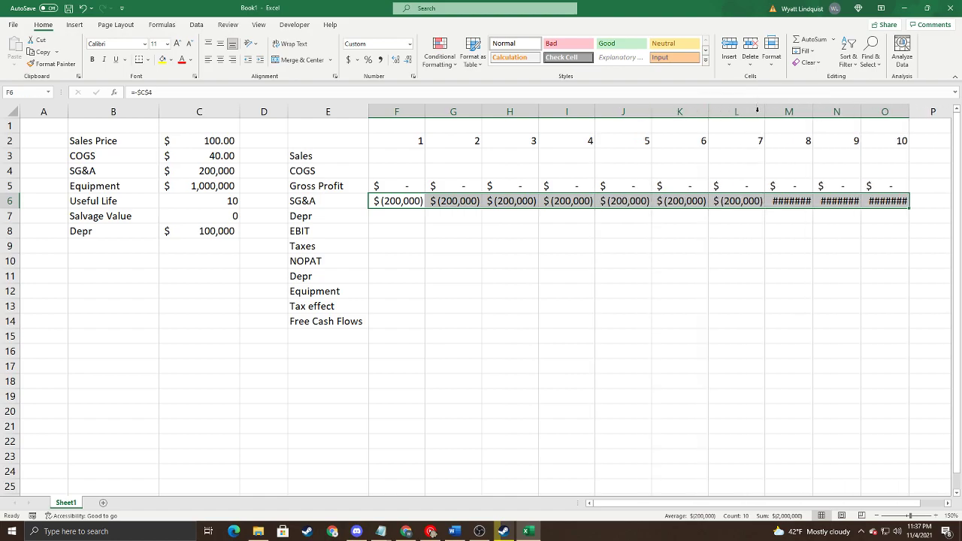
double_click(813, 111)
double_click(872, 111)
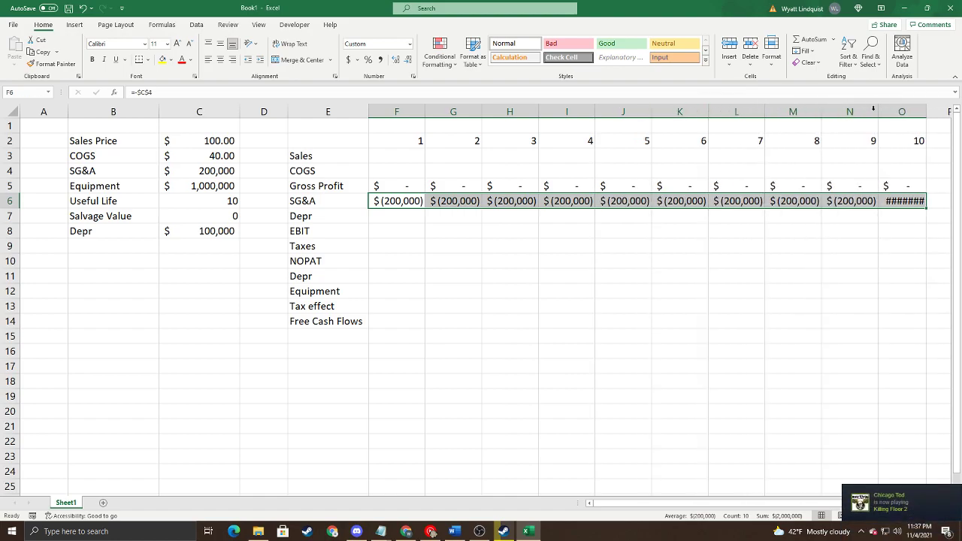
double_click(924, 112)
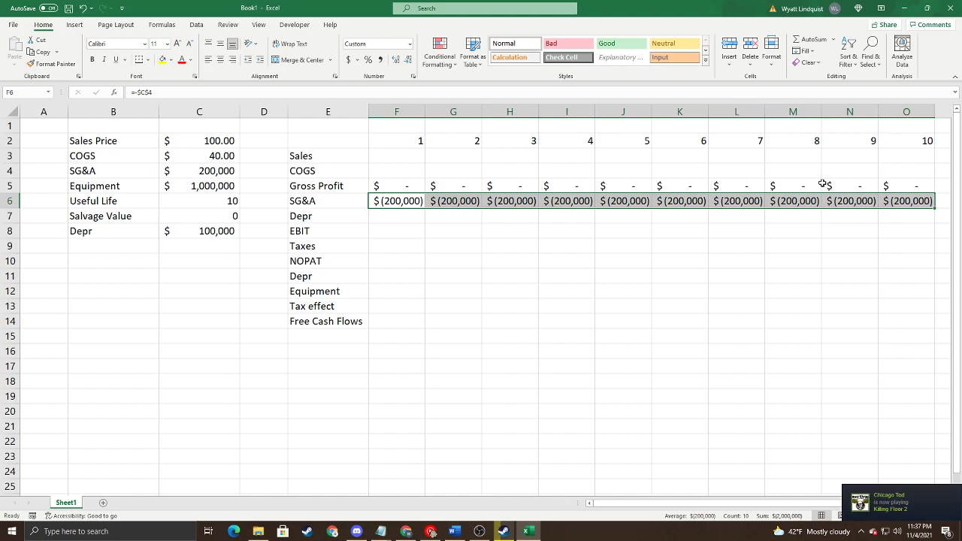
Step: Fill the first Depr row F7:O7 with the negative absolute reference =-$C$8 for all ten years
click(387, 212)
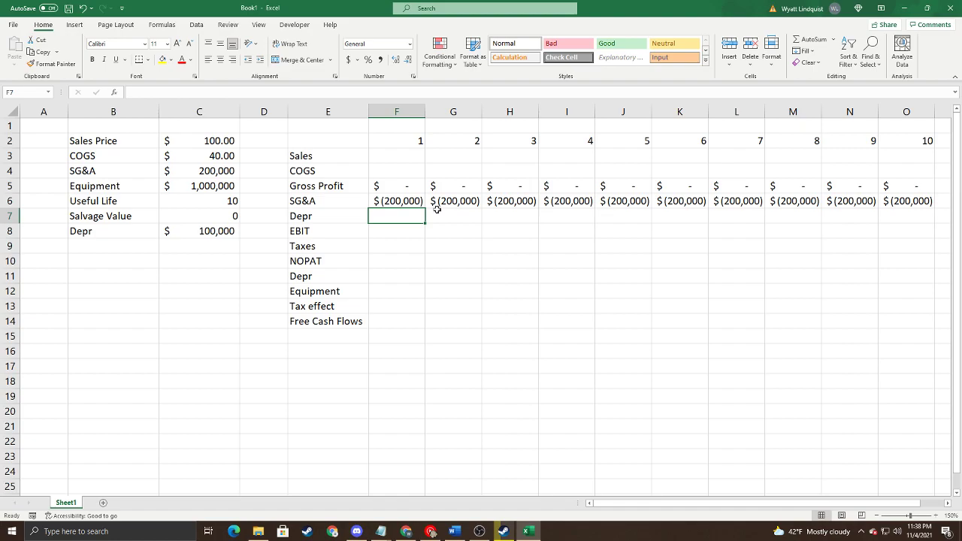
click(392, 189)
click(393, 200)
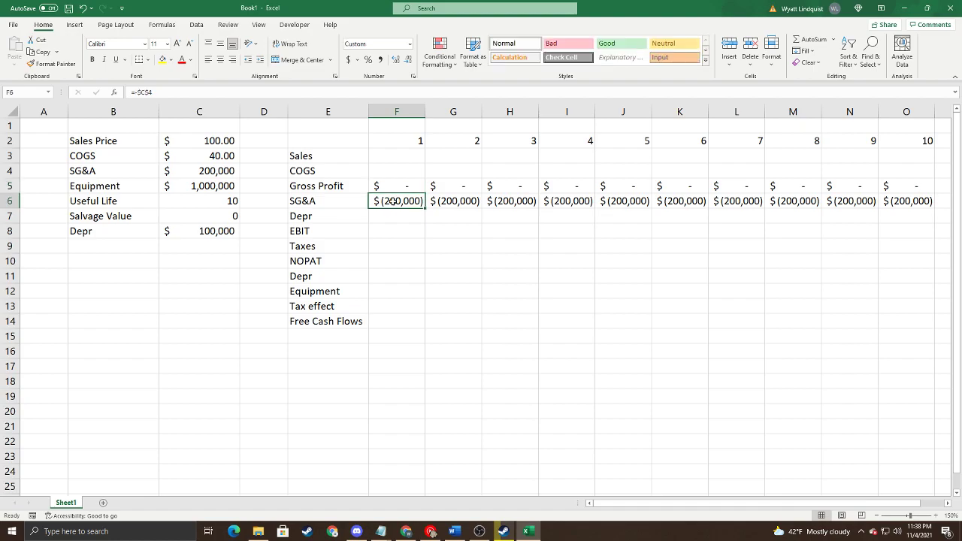
click(392, 218)
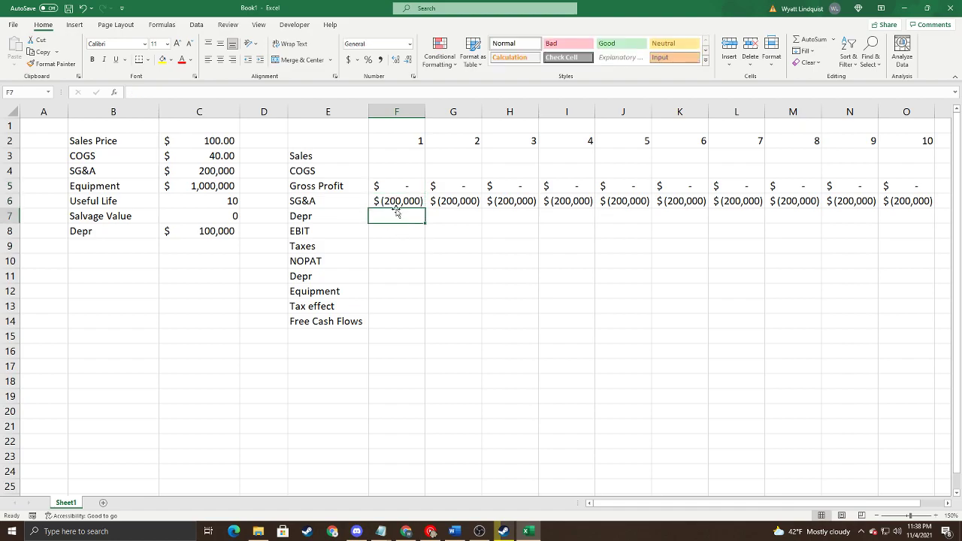
text(=-)
click(216, 230)
key(F4)
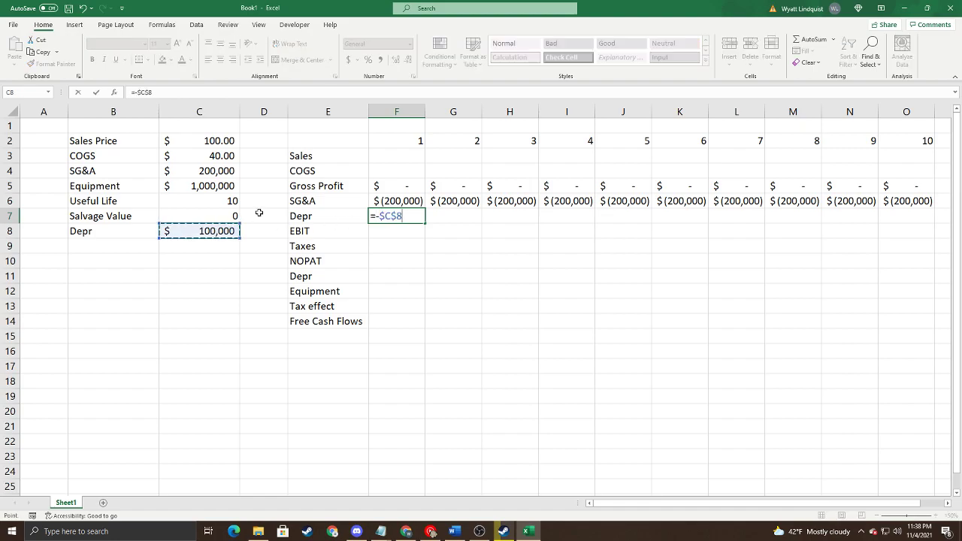
key(Return)
key(Up)
drag(427, 223, 894, 230)
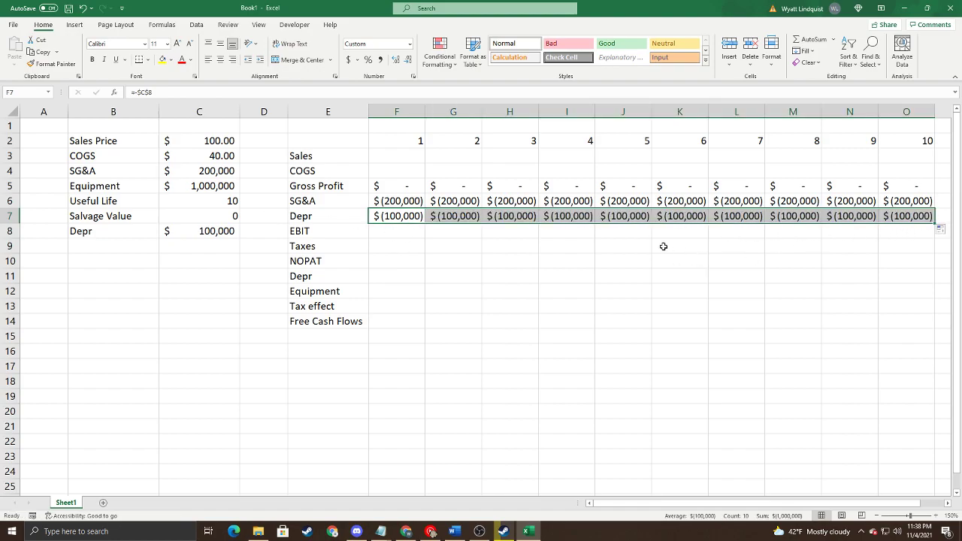
Step: Calculate the year 1 EBIT in F8 with =SUM(F5:F7)
click(381, 231)
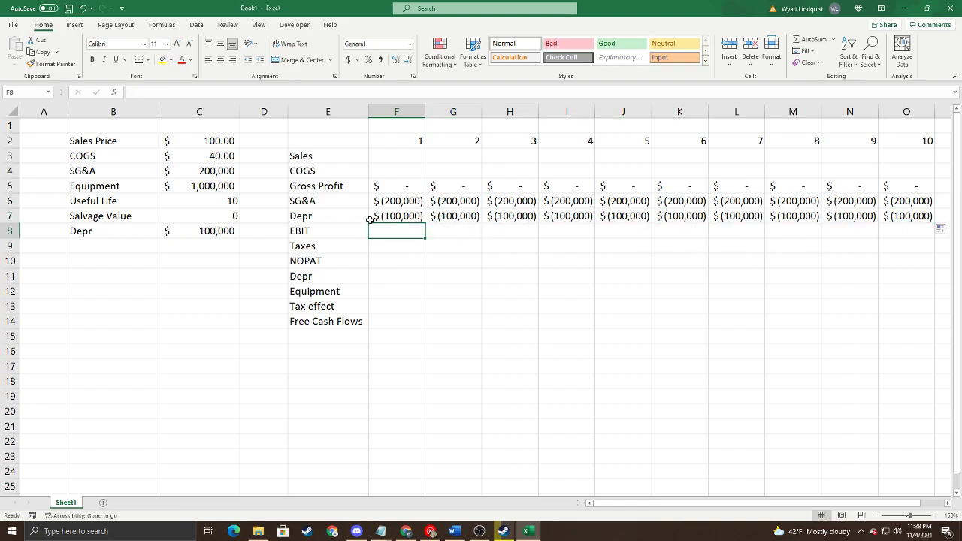
text(=su)
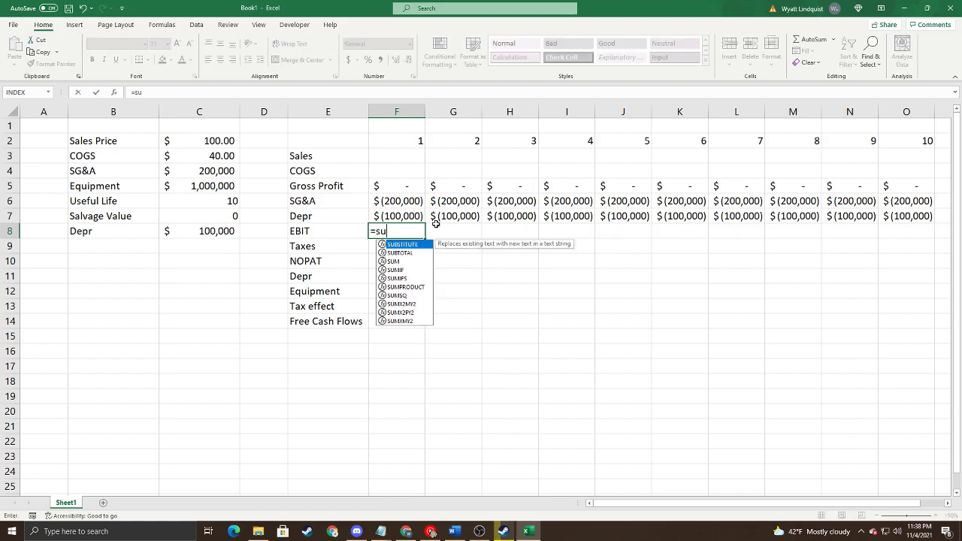
key(Tab)
drag(403, 186, 404, 217)
key(Return)
Step: Format the year 1 EBIT in F8 without decimals and fill it across through year 10 in O8
click(418, 232)
click(378, 61)
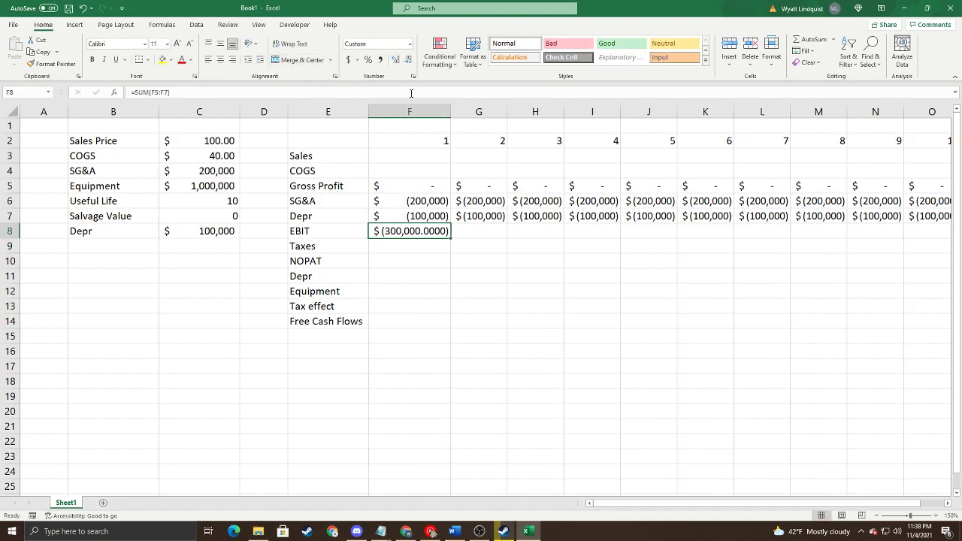
click(409, 60)
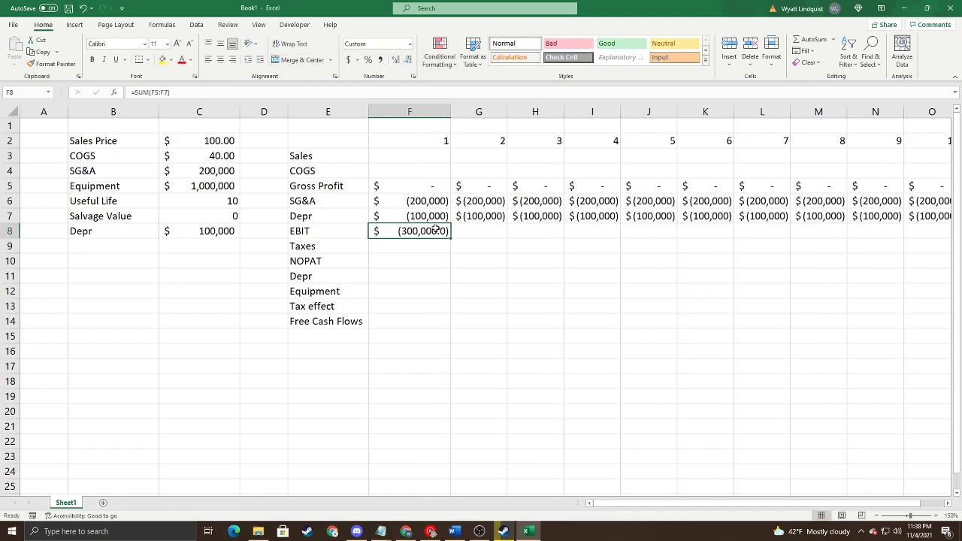
click(408, 61)
drag(451, 238, 946, 254)
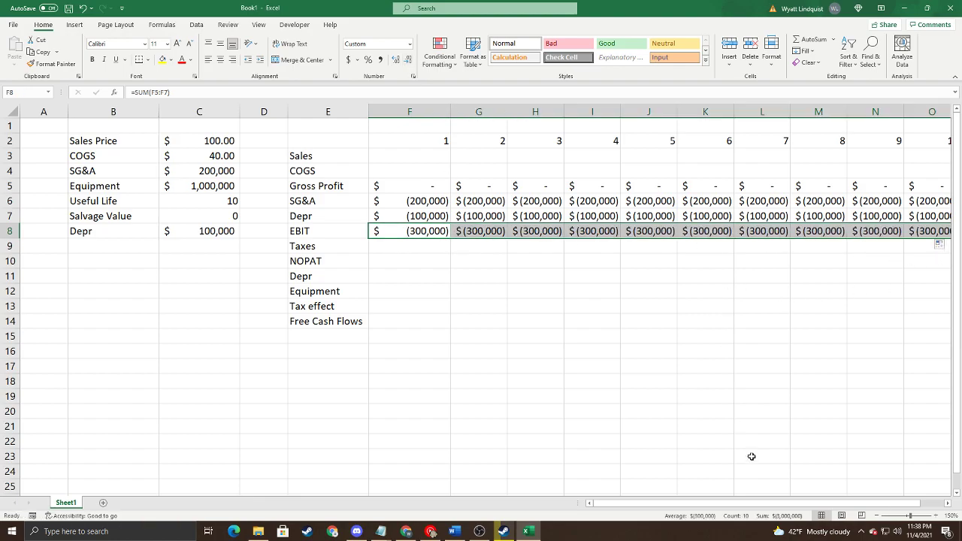
Step: Refit the widths of columns G through O so the SG&A, Depr and EBIT amounts show in full for every year
click(881, 515)
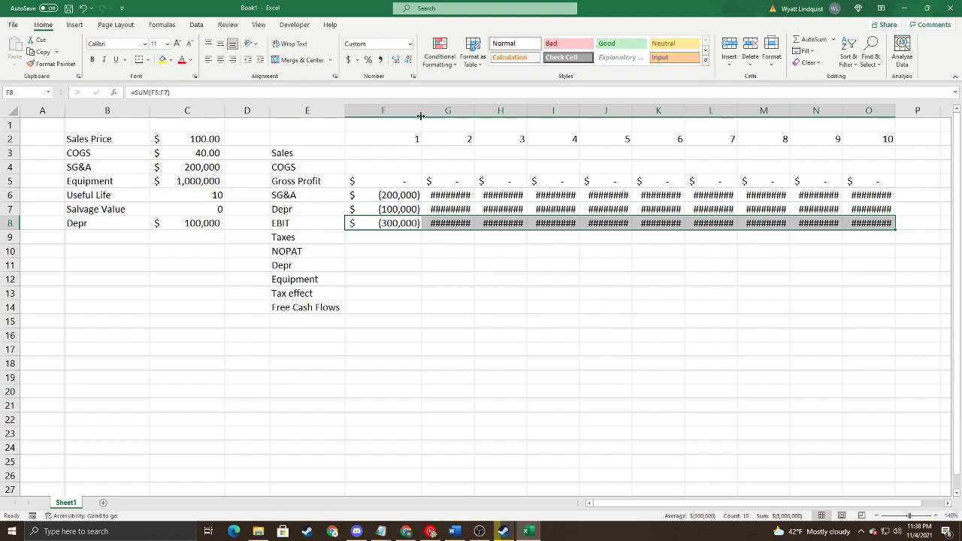
click(405, 200)
click(408, 221)
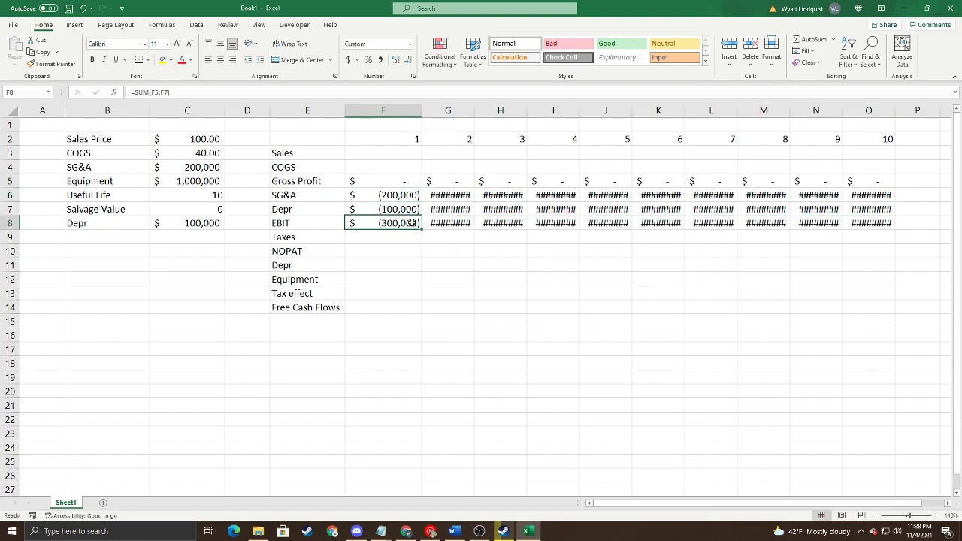
drag(473, 110, 598, 111)
double_click(651, 111)
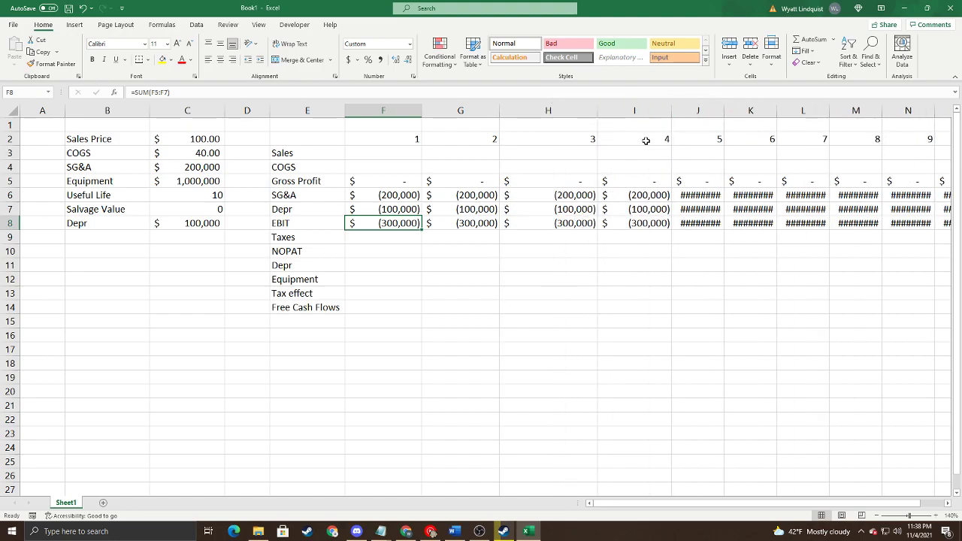
double_click(498, 111)
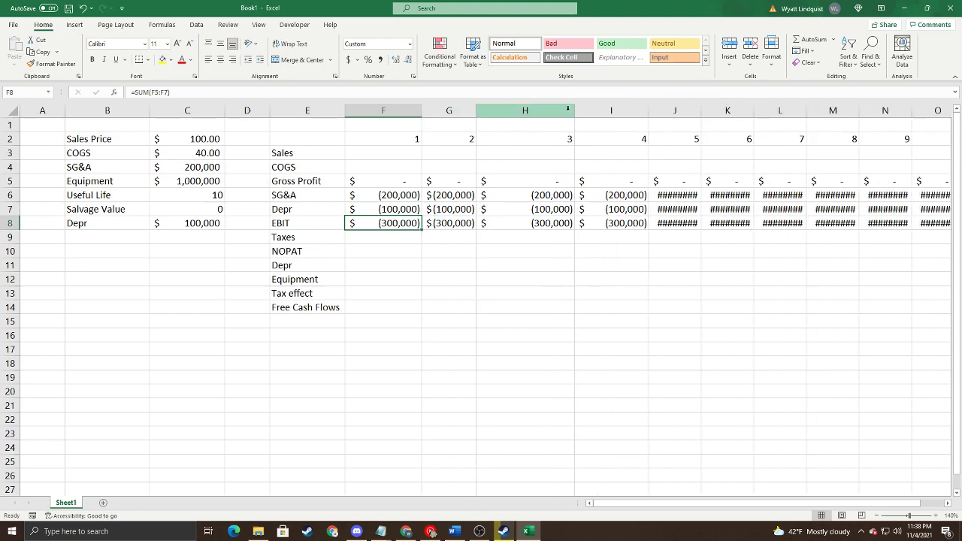
double_click(574, 111)
double_click(603, 111)
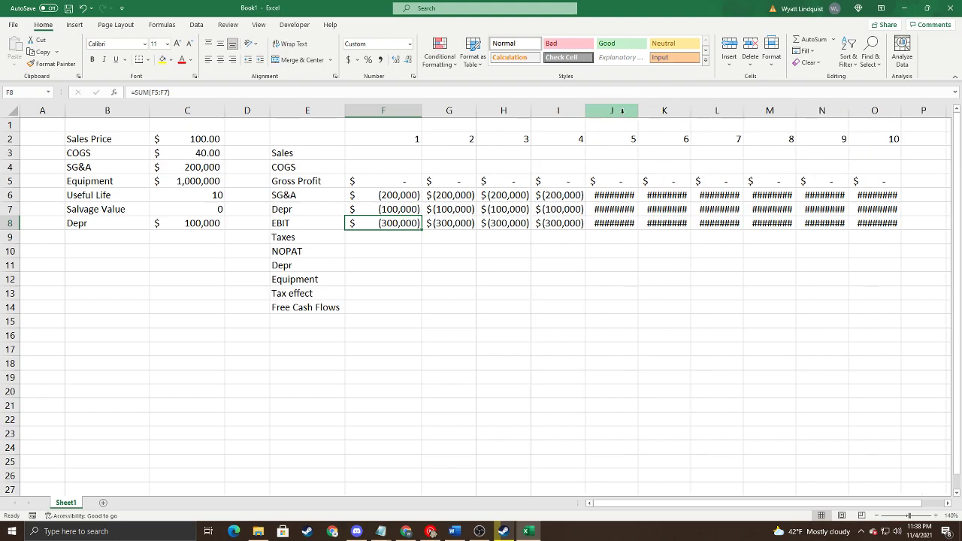
double_click(638, 111)
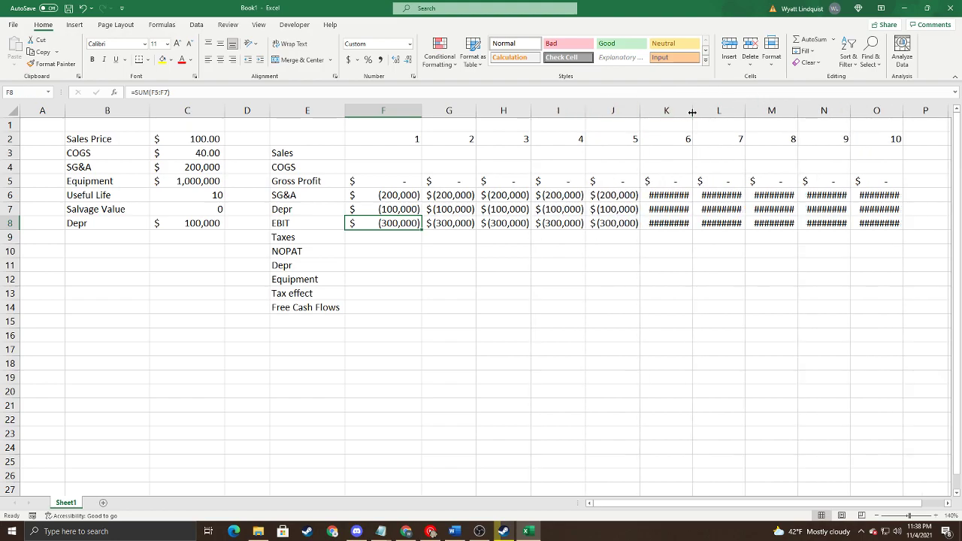
double_click(692, 110)
double_click(747, 110)
double_click(803, 111)
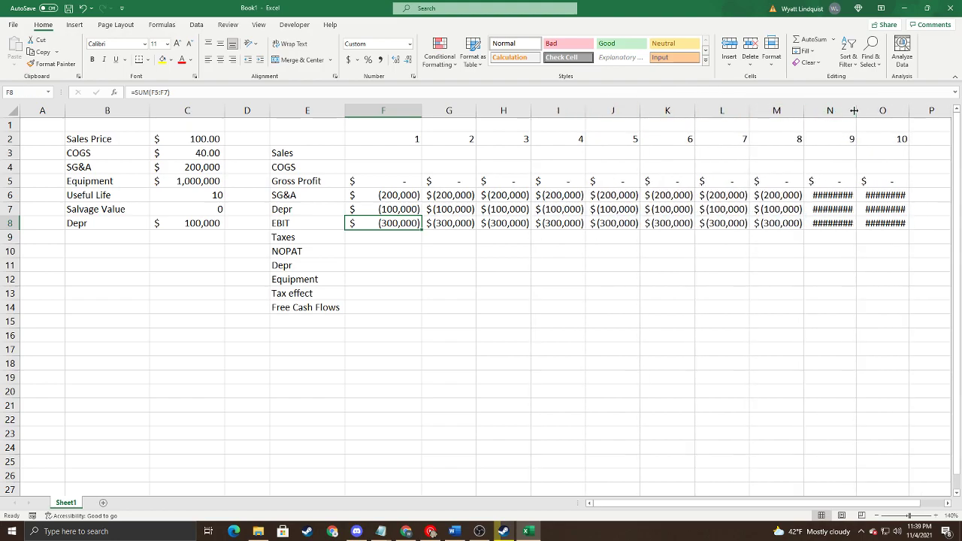
double_click(857, 110)
double_click(912, 110)
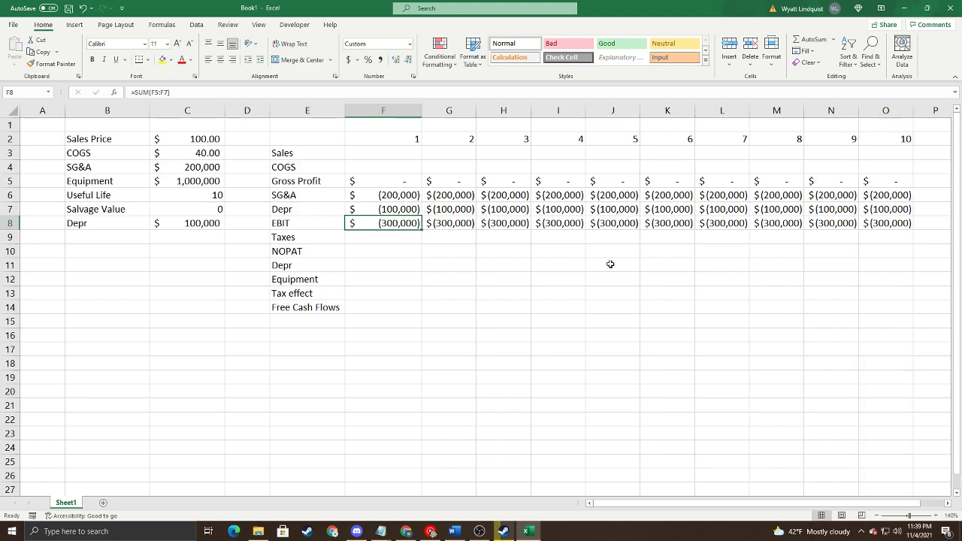
click(370, 241)
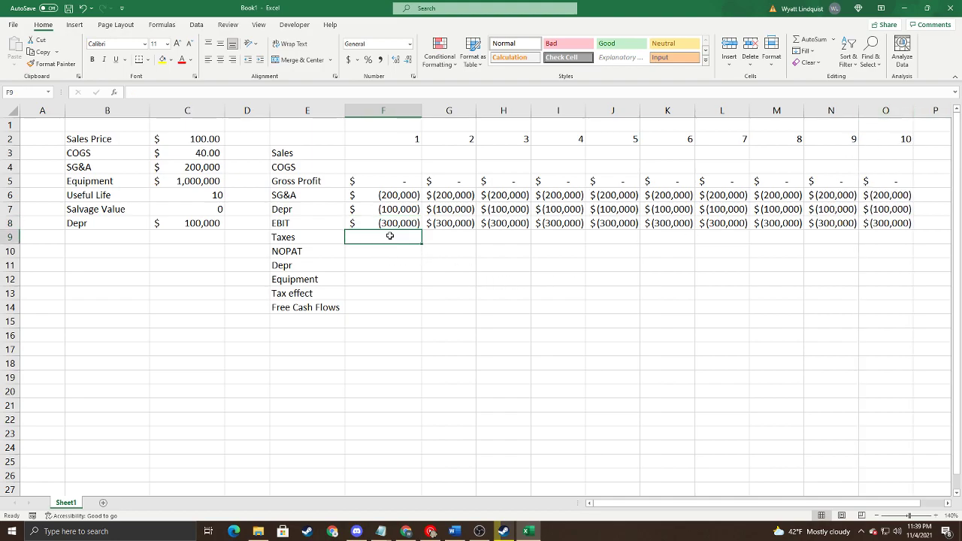
text(=)
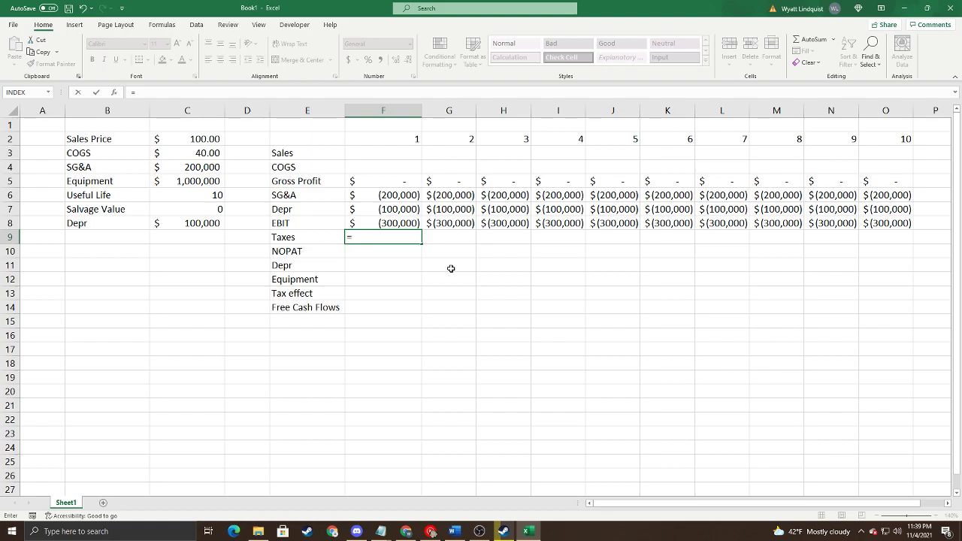
key(BackSpace)
Step: Look up the tax rate in the Chrome problem document, return to Excel, and add a Tax Rate input of 35% in B9:C9
click(406, 531)
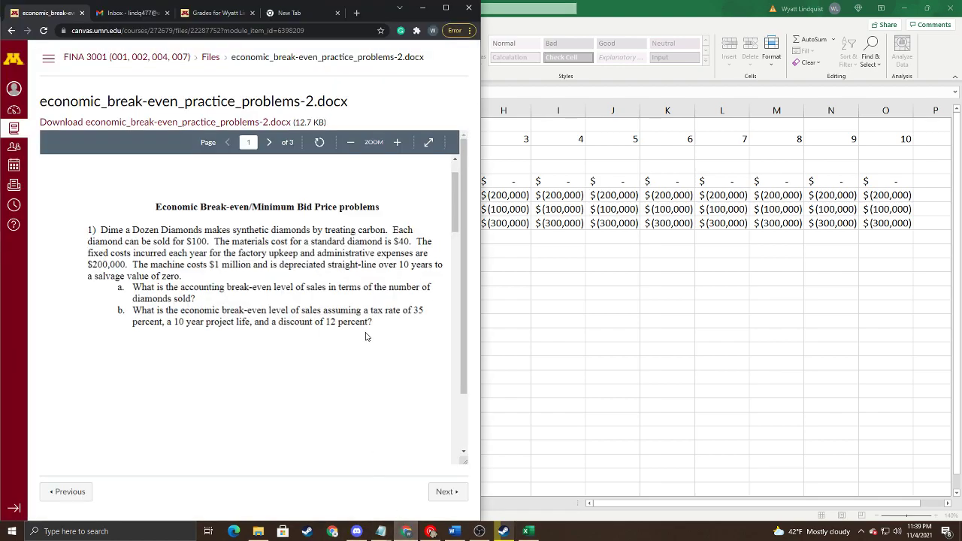
drag(414, 309, 427, 308)
key(alt+Tab)
click(137, 238)
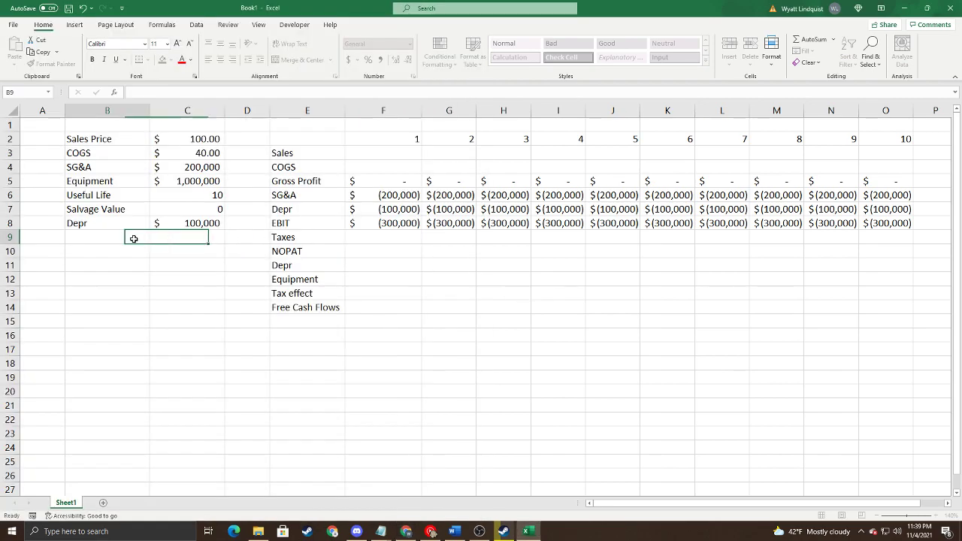
text(Tax Rate)
key(Tab)
text(0.35)
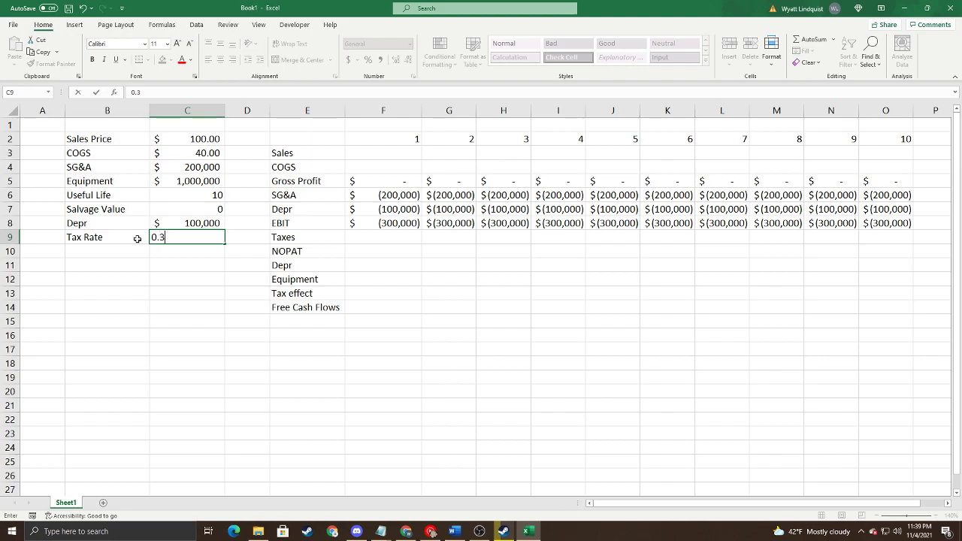
key(Return)
click(182, 238)
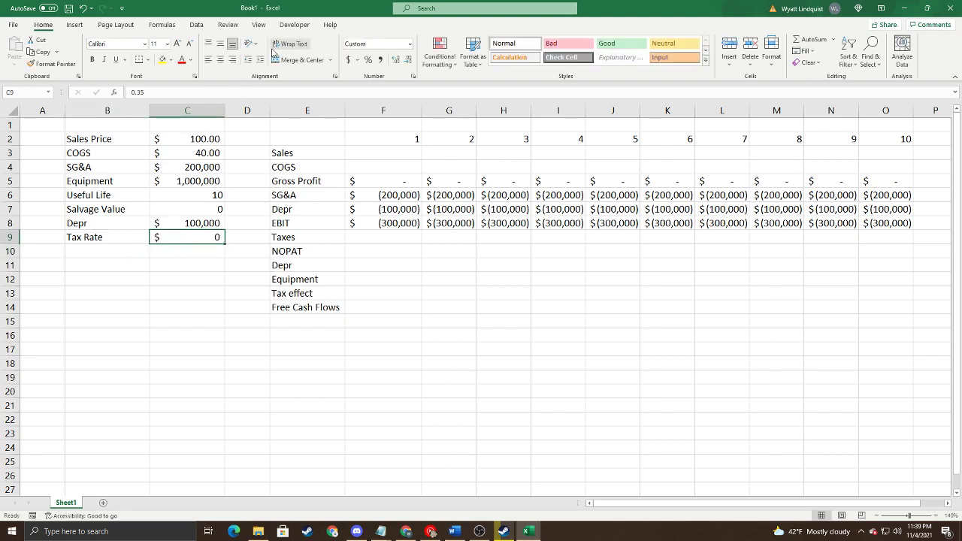
click(369, 60)
Step: Check the remaining inputs of question b in the Chrome problem document and label B10 Discount Rate in Excel
click(103, 256)
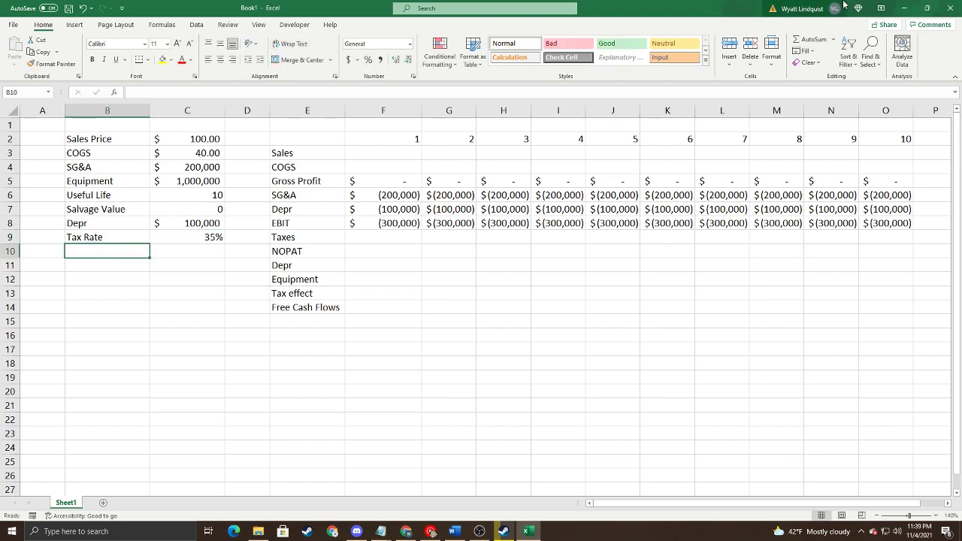
mouse_move(406, 530)
click(410, 500)
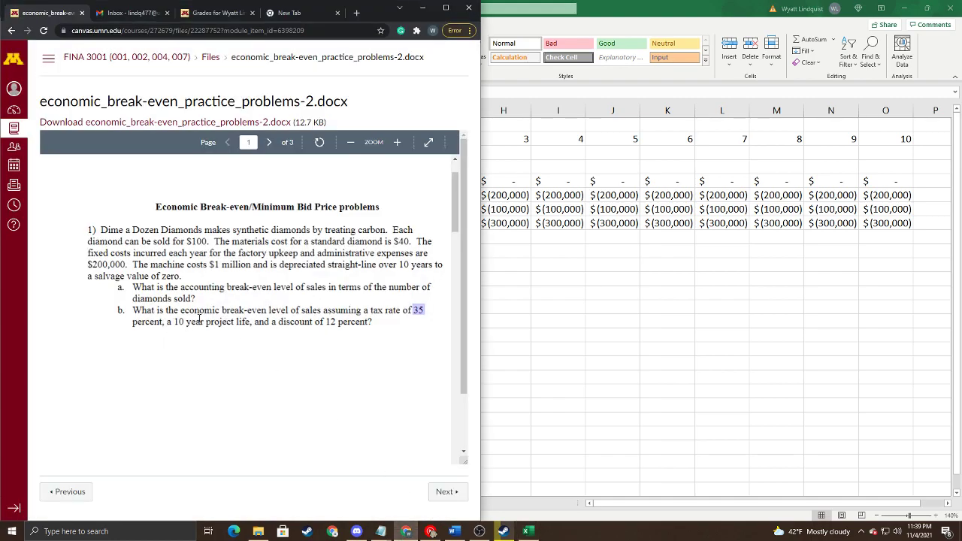
click(539, 318)
click(120, 255)
text(Di)
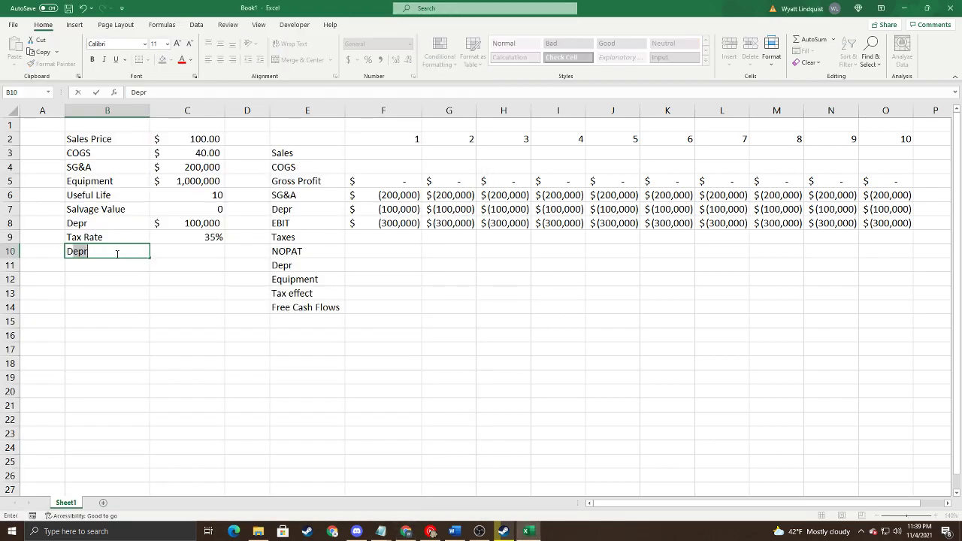
text(scount Rate)
key(Tab)
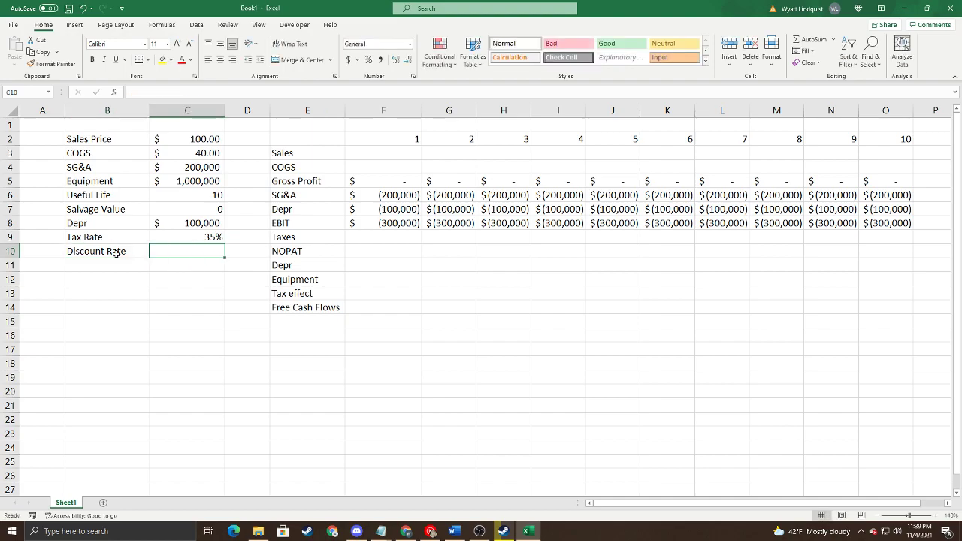
Step: Look up the discount rate in the Chrome problem document and enter 0.12 in Excel cell C10, formatted as a percentage
click(406, 532)
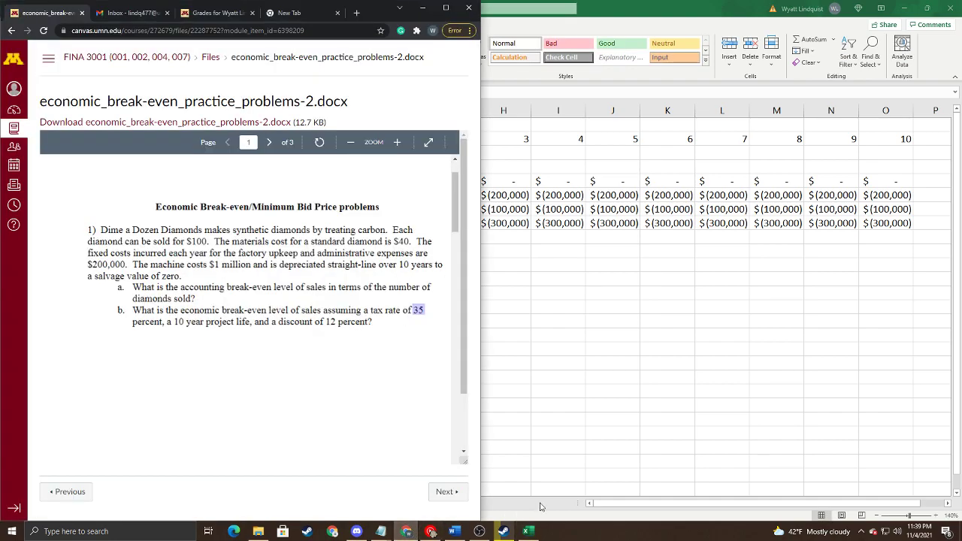
key(alt+Tab)
text(0.12)
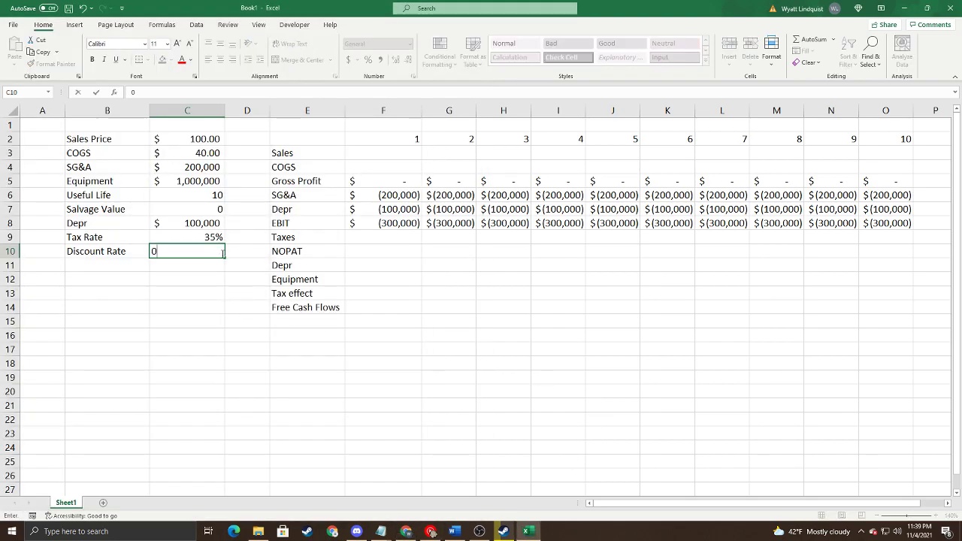
key(Left)
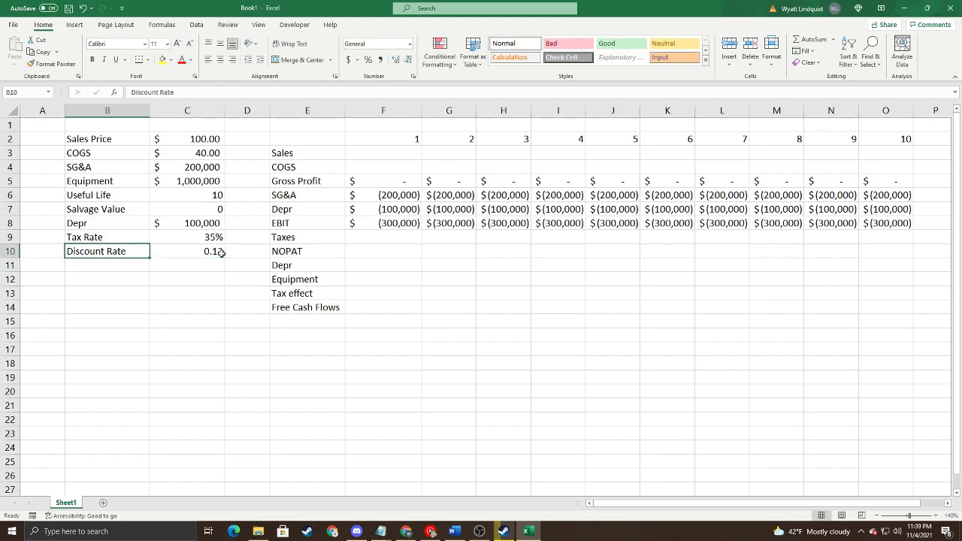
click(220, 253)
click(369, 60)
click(196, 264)
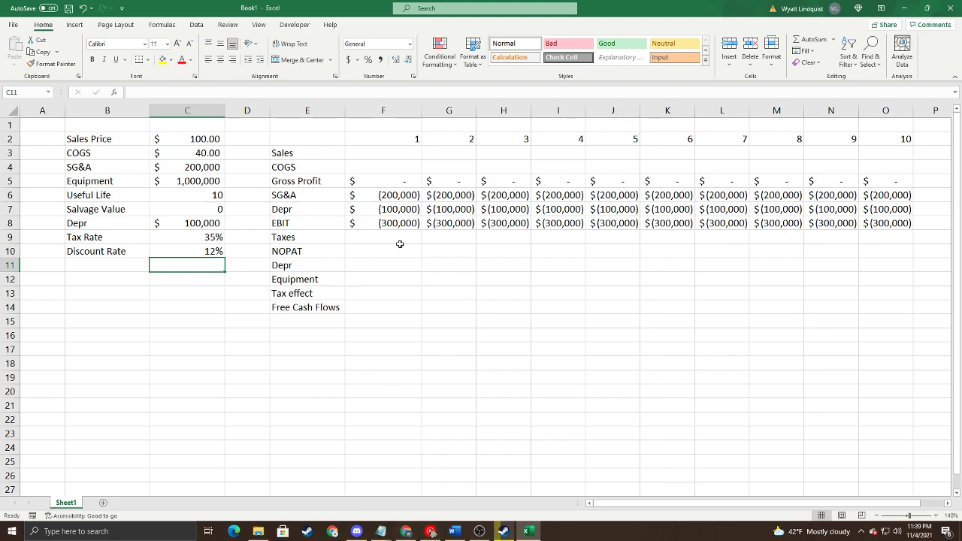
click(367, 236)
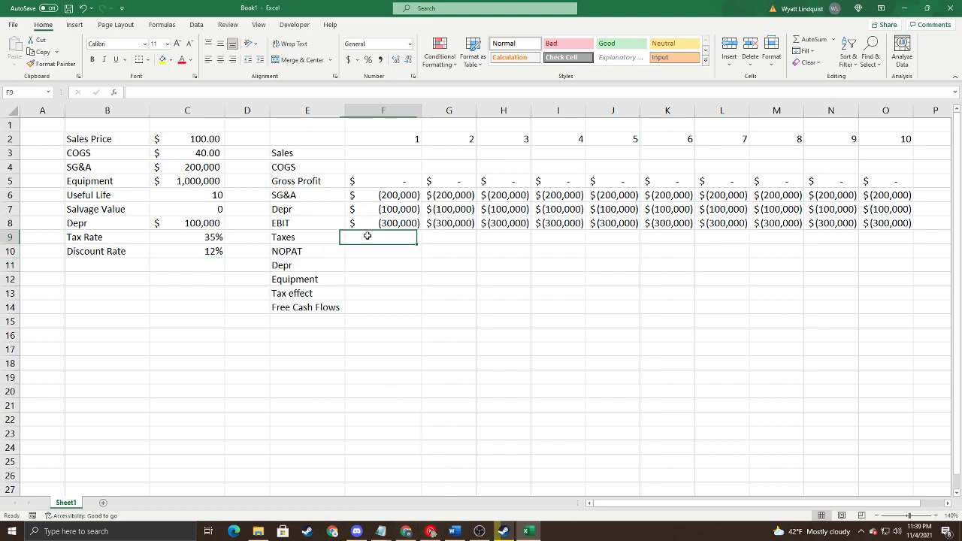
text(=)
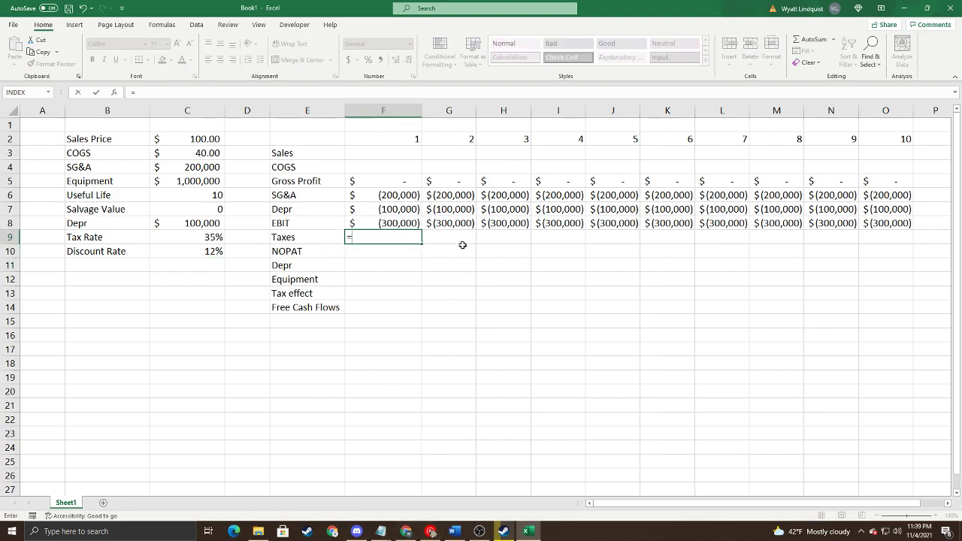
key(Up)
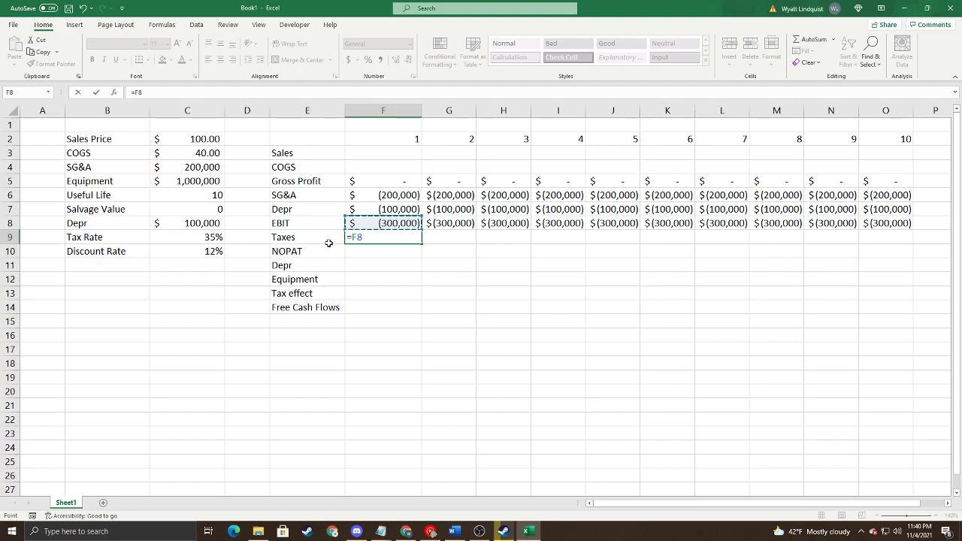
shift+click(200, 237)
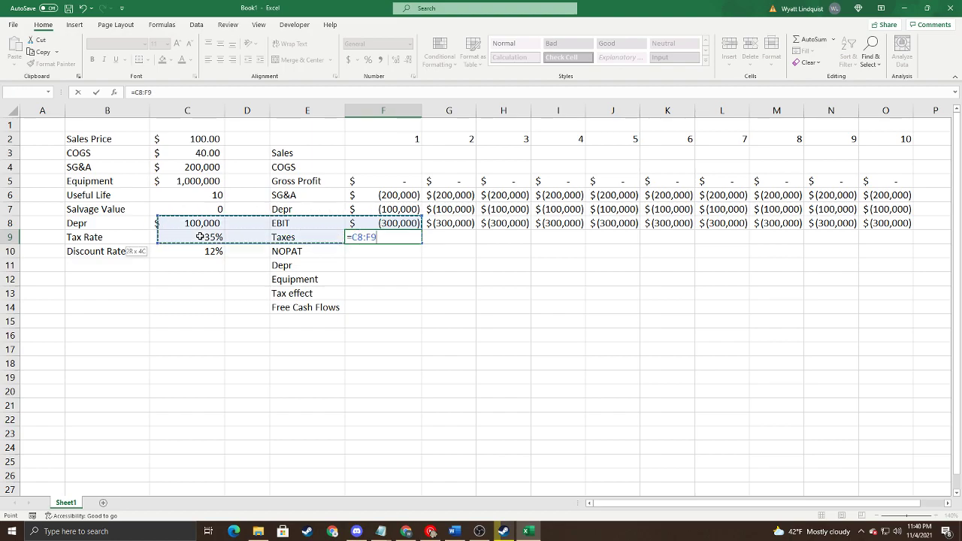
key(BackSpace)
key(BackSpace)
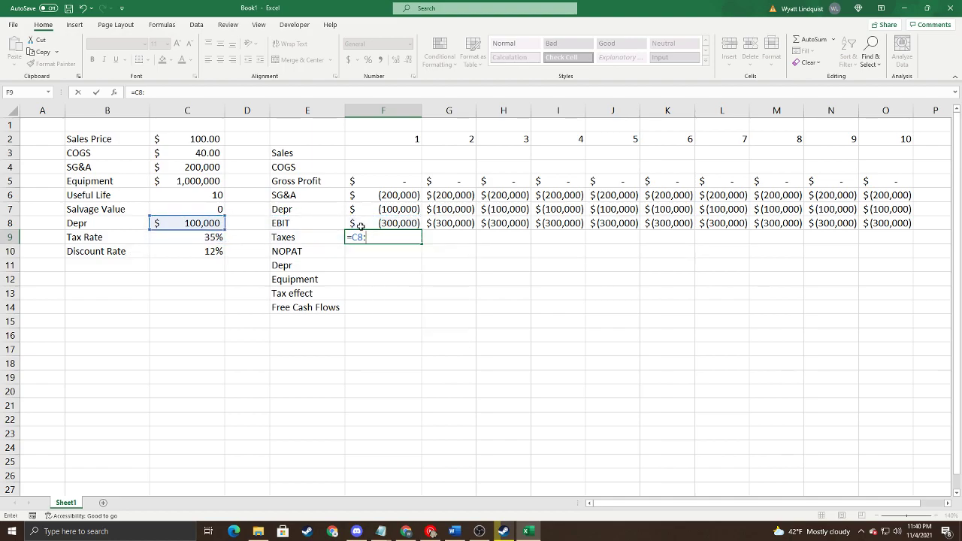
text(*)
click(200, 237)
key(Escape)
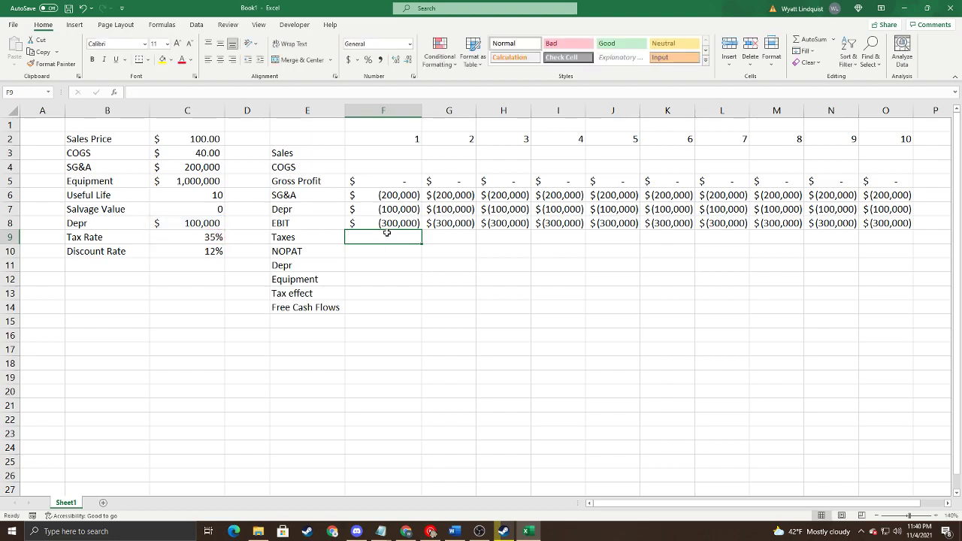
Step: Calculate the year 1 Taxes in F9 with =F8*-$C$9 and fill the formula across through year 10 in O9
text(=)
click(388, 219)
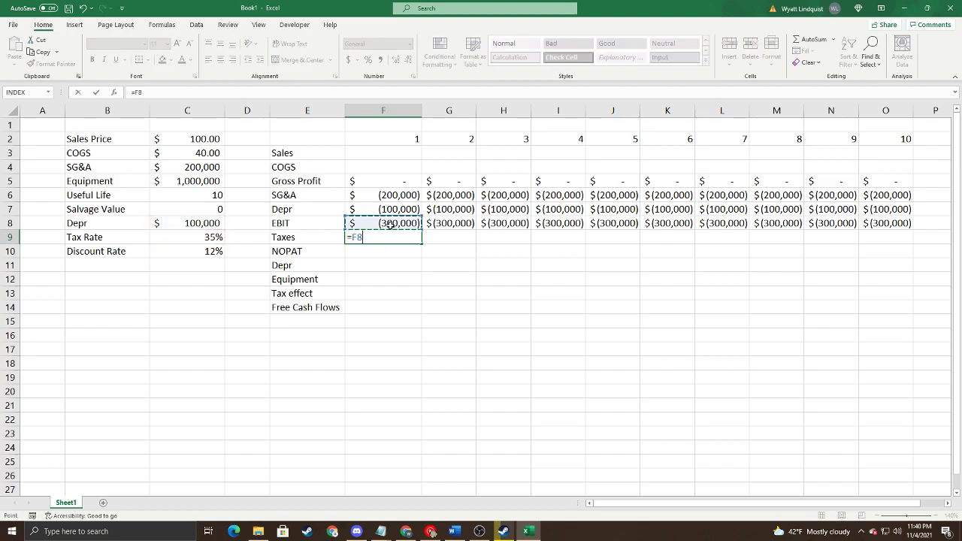
text(*)
click(193, 239)
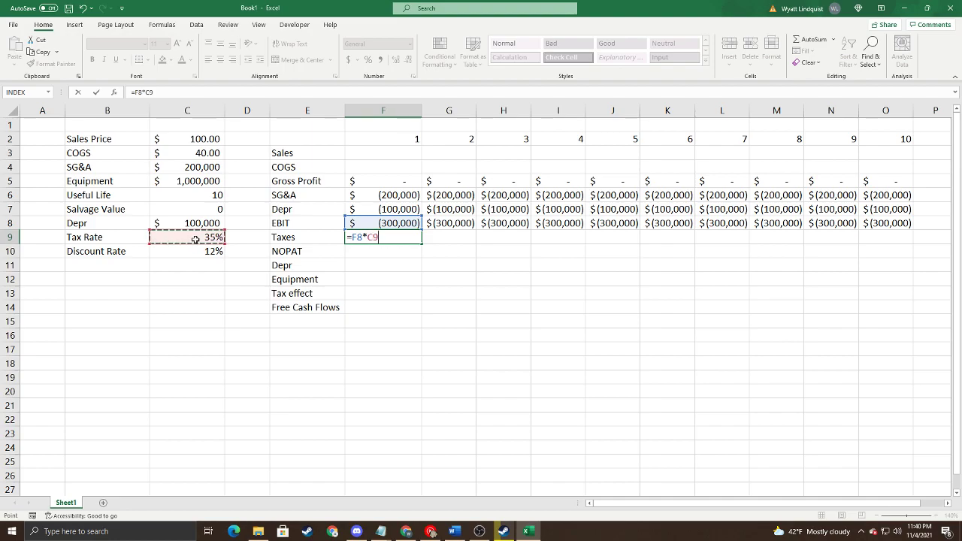
text(4)
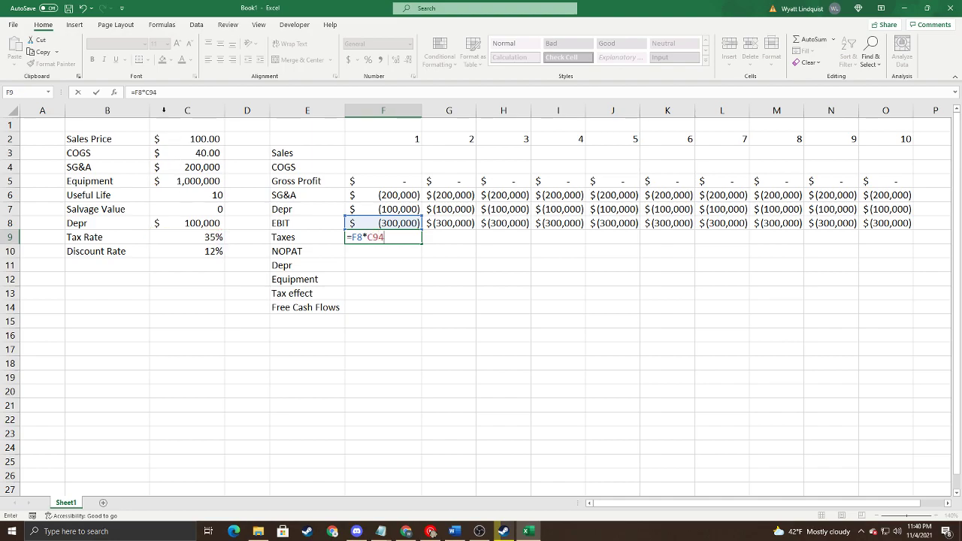
key(BackSpace)
click(143, 92)
key(F4)
text(-)
key(ctrl+Return)
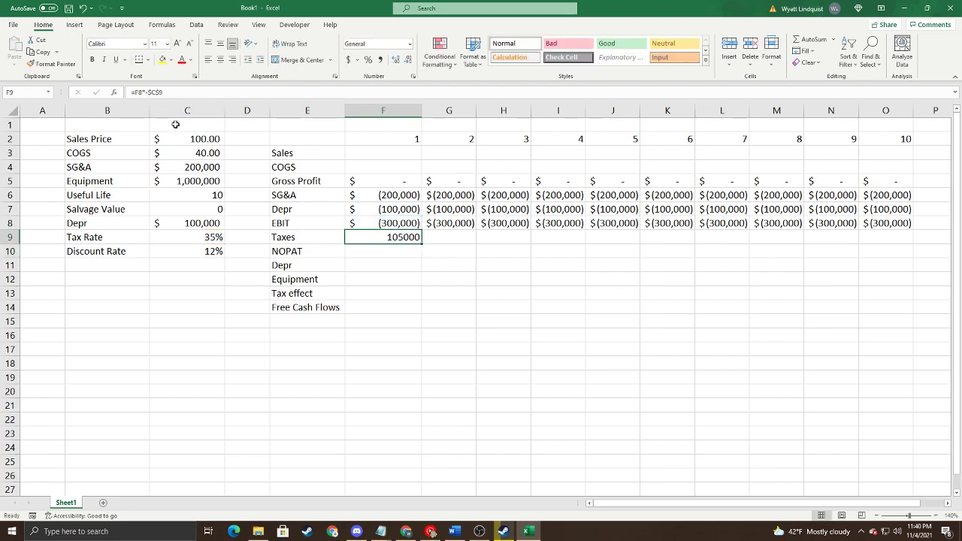
drag(422, 244, 913, 241)
Step: Calculate the year 1 NOPAT in F10 with =SUM(F8:F9) and fill the formula across through year 10 in O10
click(400, 250)
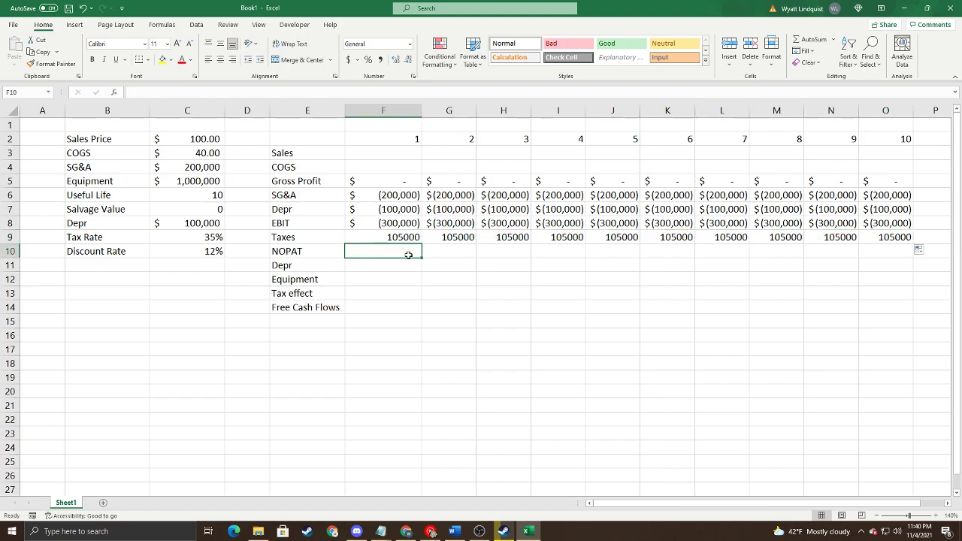
text(=sum)
key(Tab)
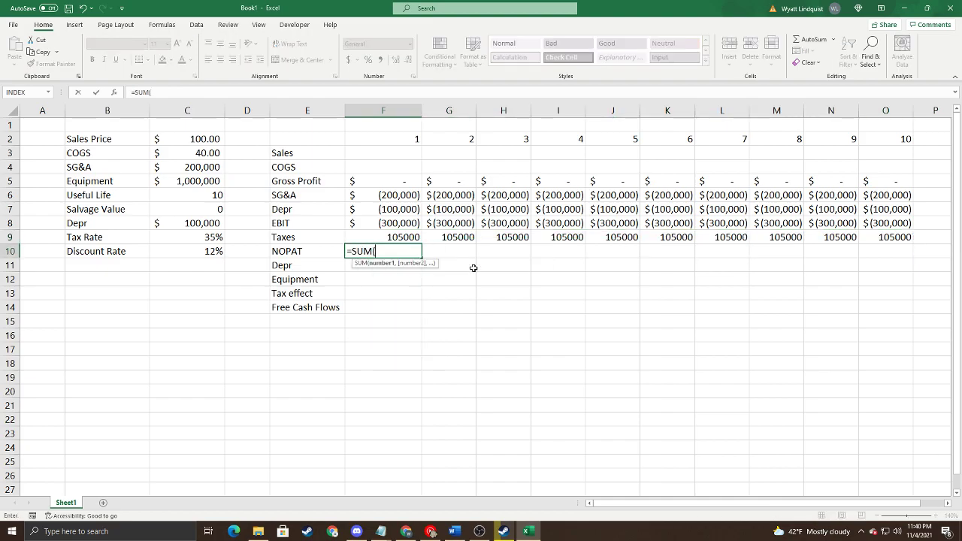
drag(385, 223, 386, 235)
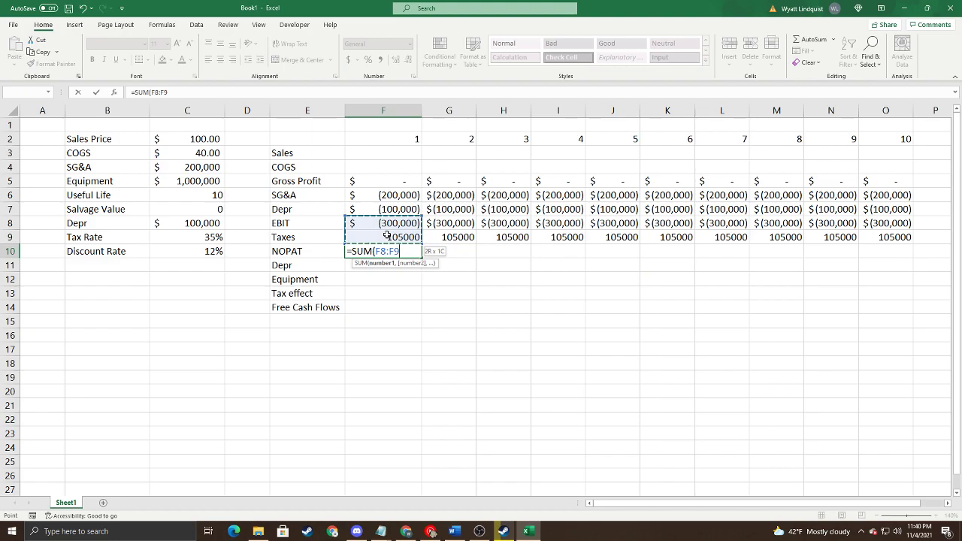
text())
key(Return)
click(381, 251)
drag(422, 257, 885, 258)
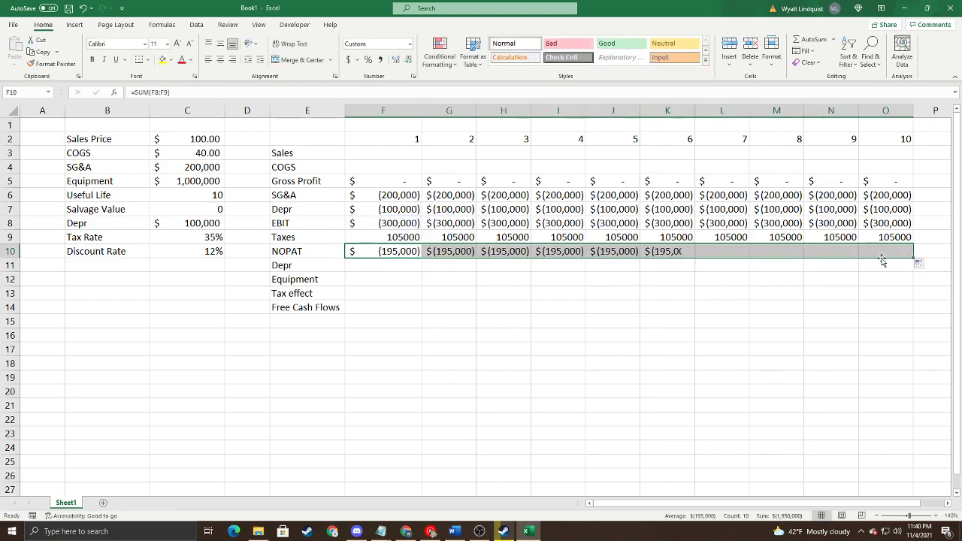
Step: Add back the year 1 Depr in F11 with =$C$8 and fill the formula across through year 10 in O11
click(390, 262)
text(=)
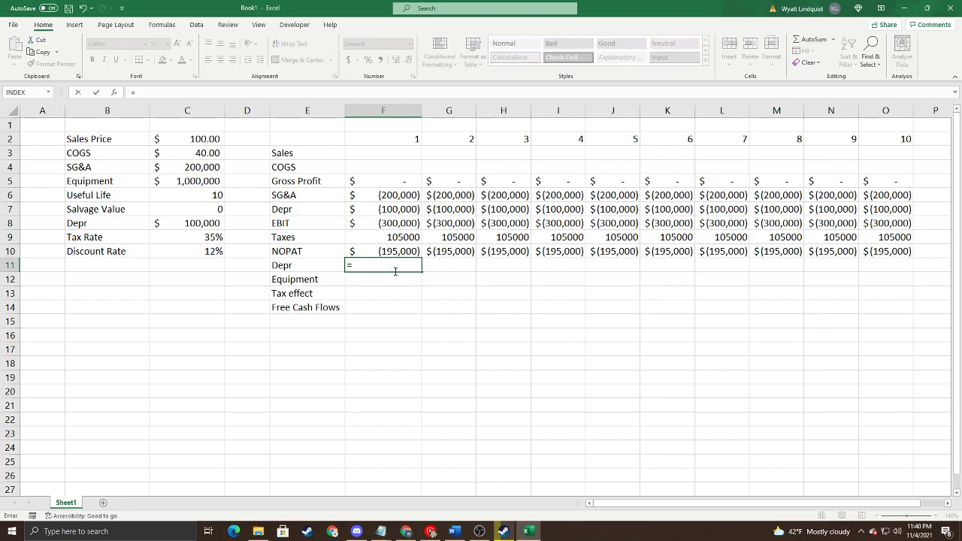
click(201, 225)
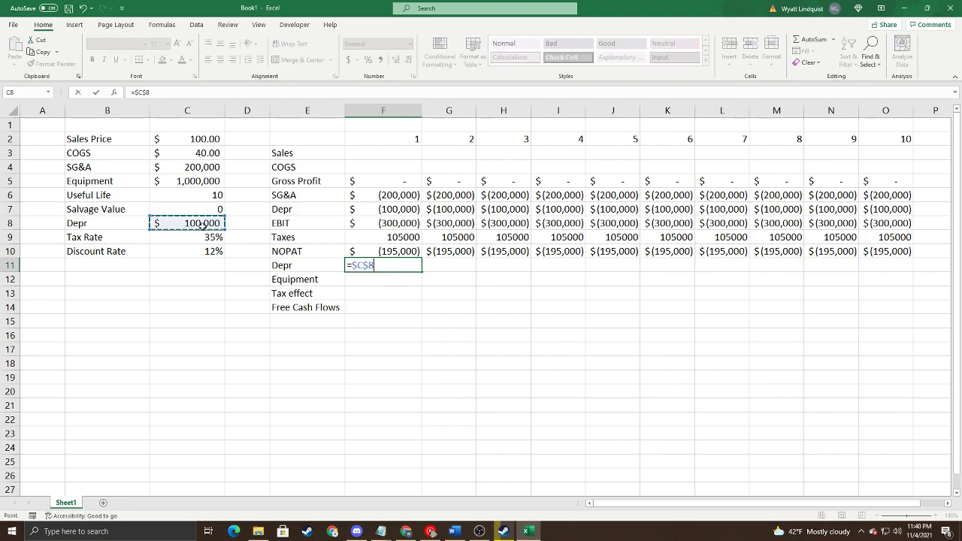
key(Return)
click(396, 267)
drag(421, 273, 905, 270)
Step: Enter the Equipment outflow in F12 as the negative of the equipment cost with =-C5
click(372, 281)
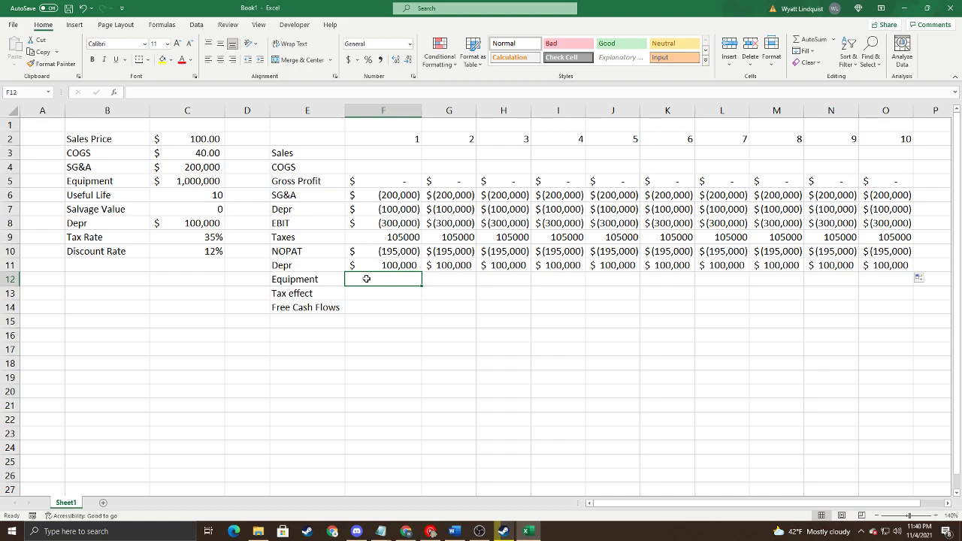
text(=)
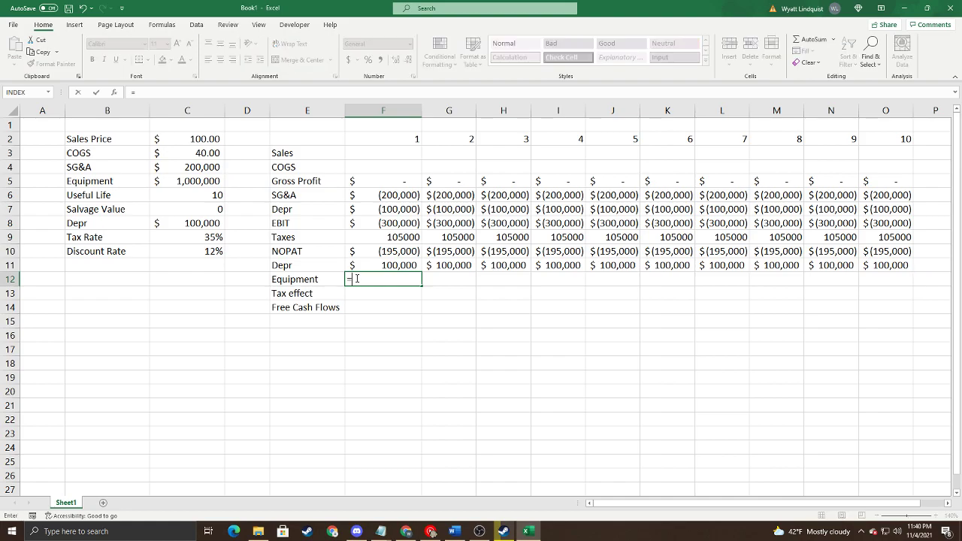
text(-)
click(205, 181)
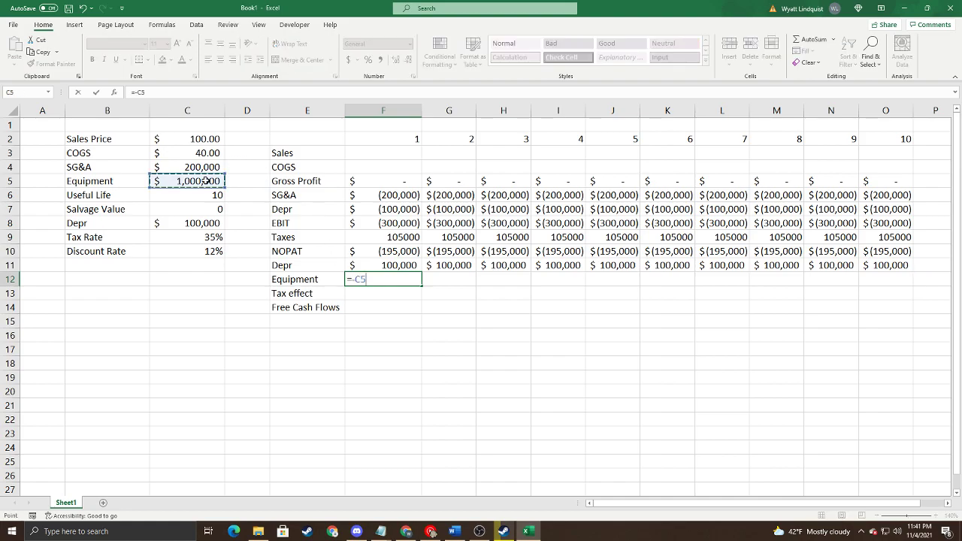
key(Return)
key(Up)
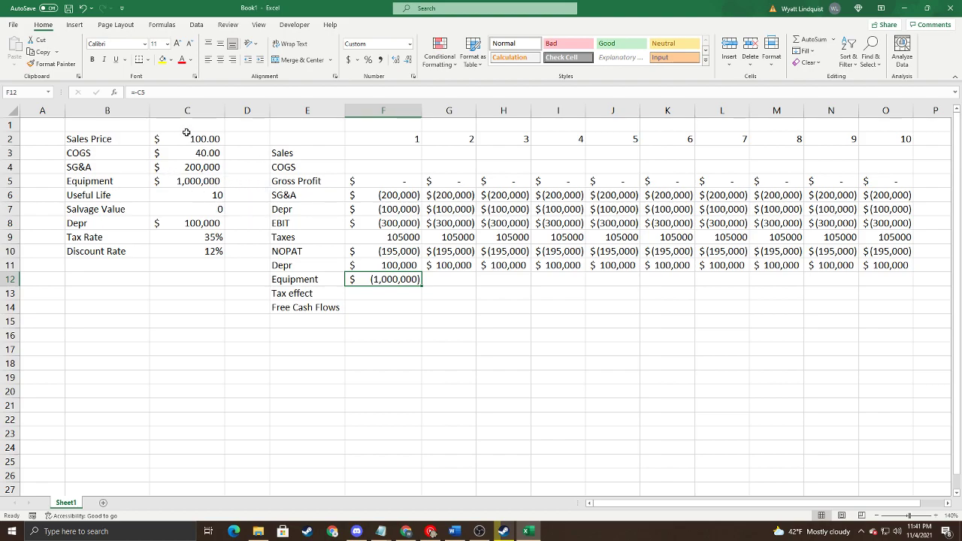
click(383, 293)
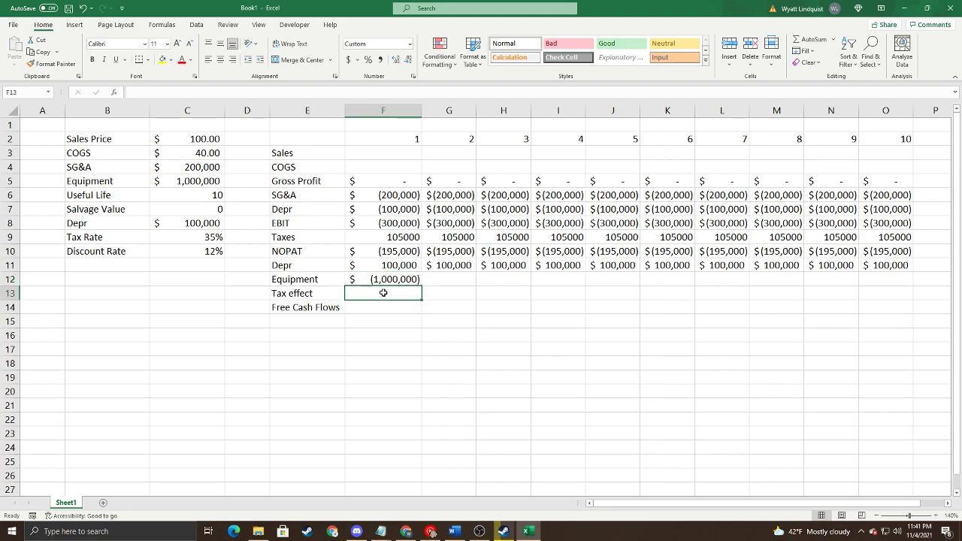
text(=)
key(Up)
text(*)
click(211, 239)
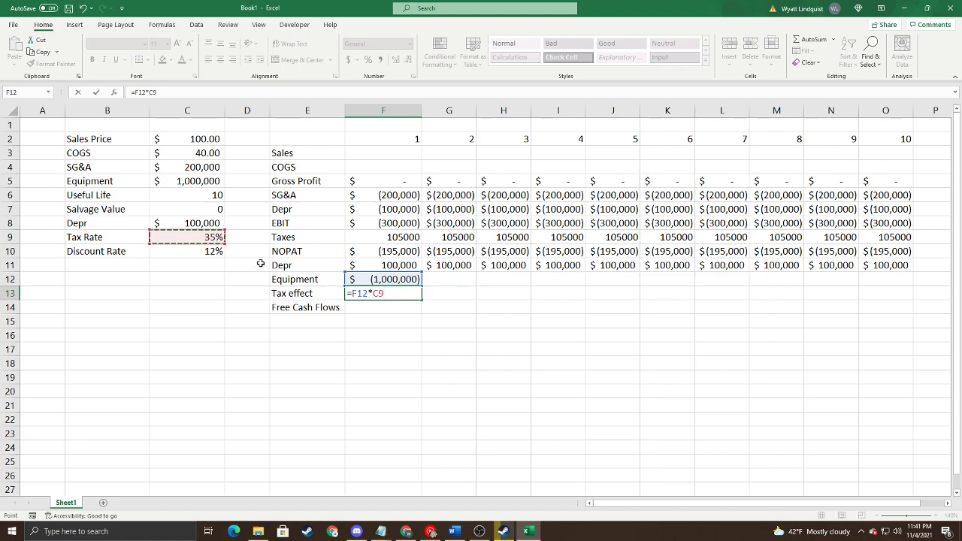
key(BackSpace)
key(BackSpace)
key(BackSpace)
key(BackSpace)
key(BackSpace)
key(BackSpace)
key(BackSpace)
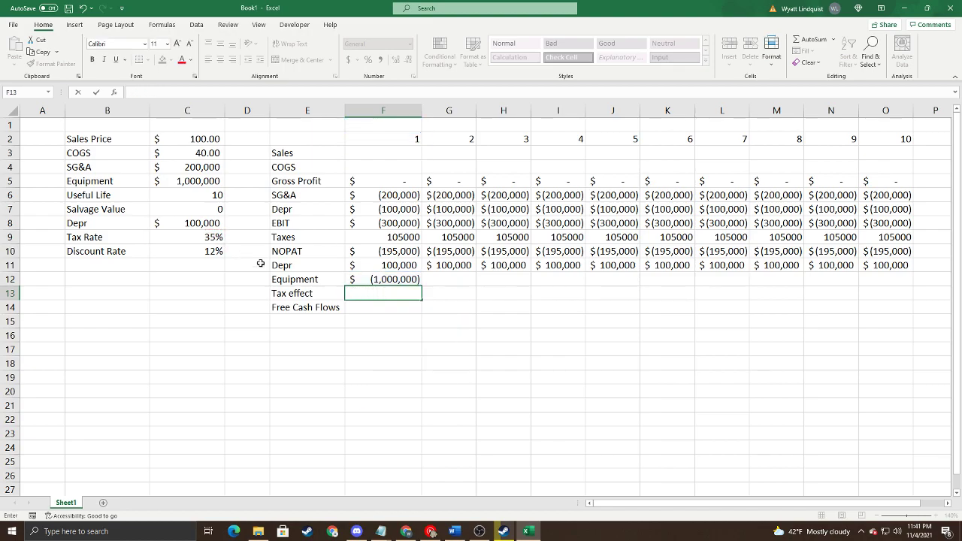
key(Return)
key(Up)
key(Left)
key(Up)
key(Right)
key(Left)
key(Down)
key(Right)
key(Up)
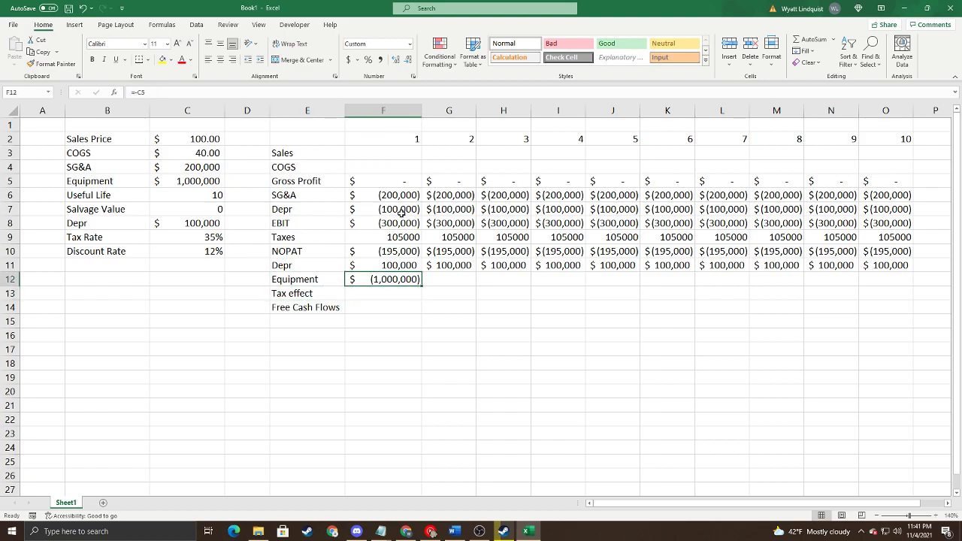
Step: Insert a blank column before the year 1 column and move the Equipment outflow into the new column at F12
click(371, 112)
right_click(371, 111)
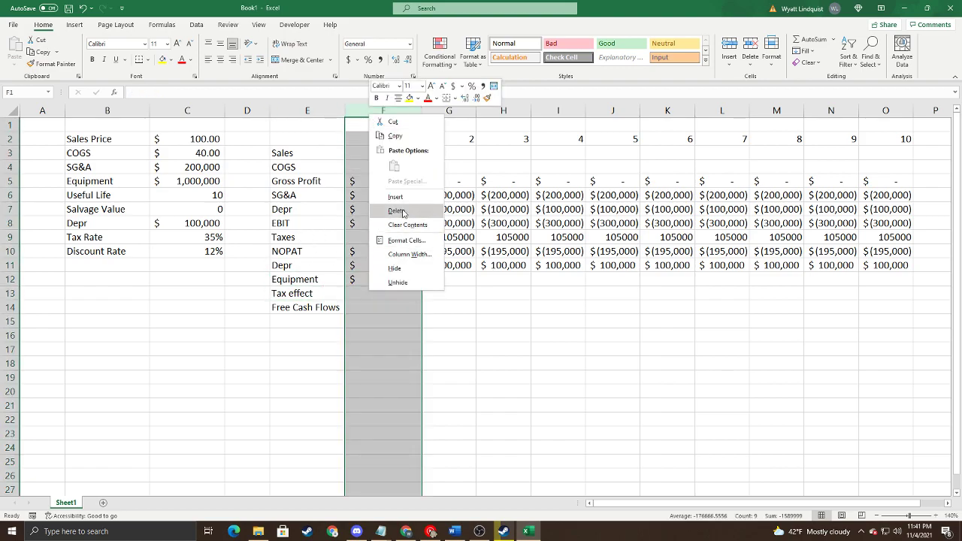
click(404, 198)
click(453, 282)
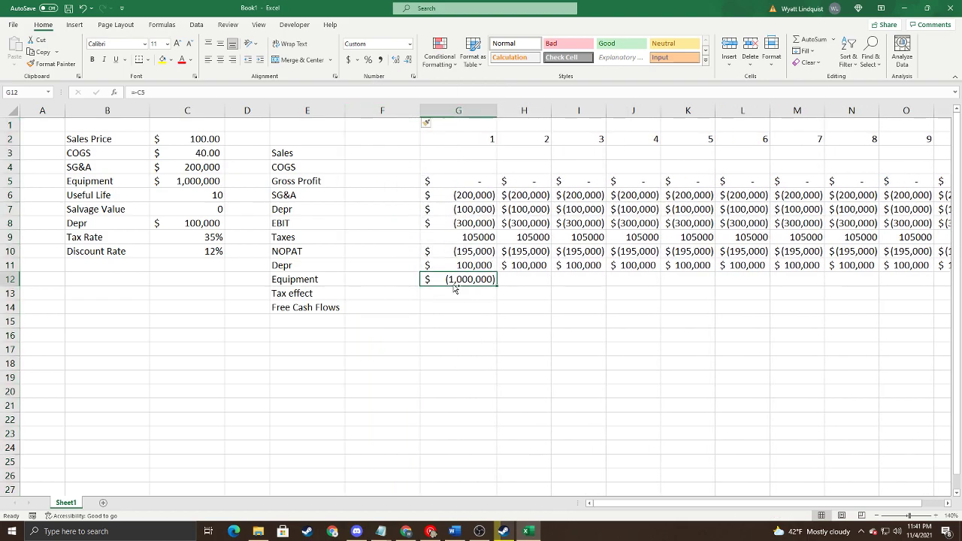
key(ctrl+x)
key(Left)
key(ctrl+v)
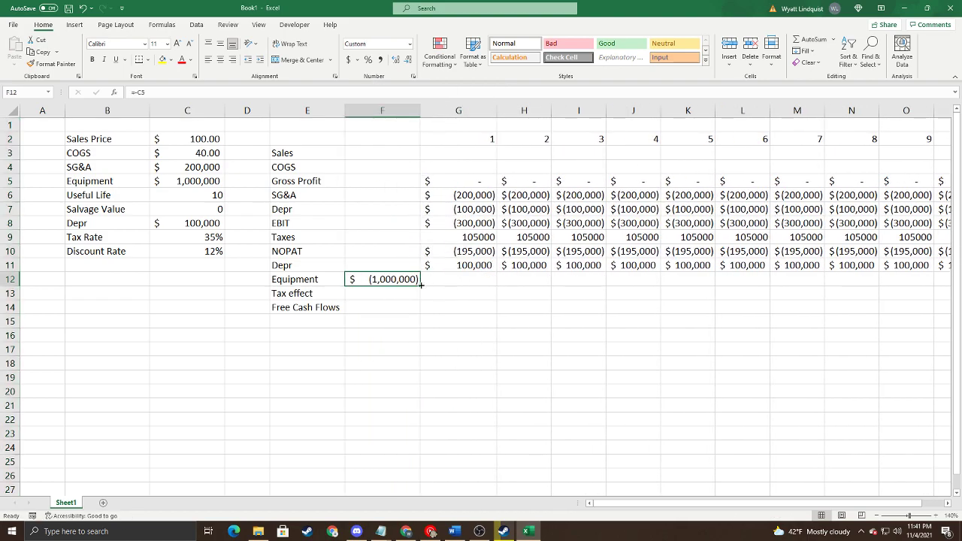
Step: Label the new column as year 0 in F2
click(388, 153)
click(390, 142)
text(0)
key(Return)
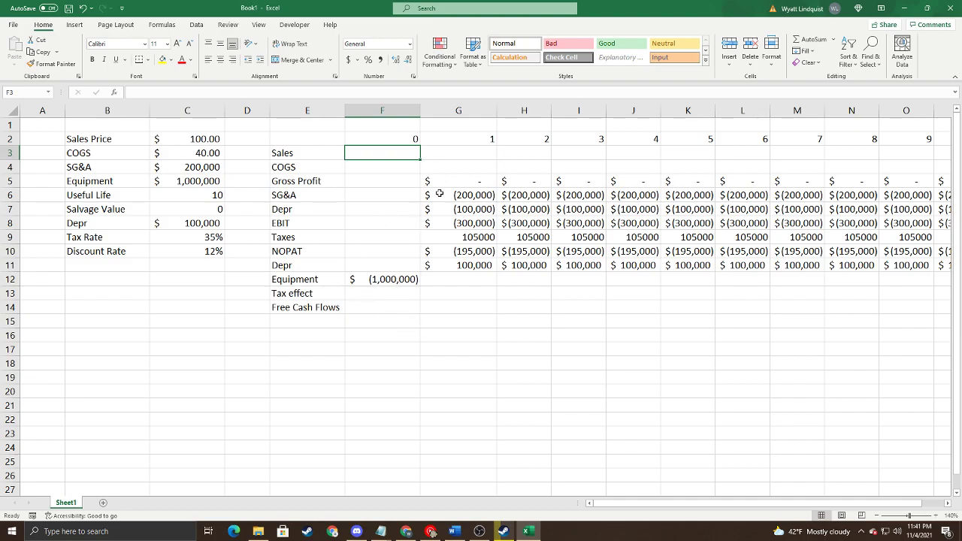
Step: Calculate the year 0 Free Cash Flows in F14 with =SUM(F10:F13) and apply the Accounting number format
click(413, 283)
click(374, 296)
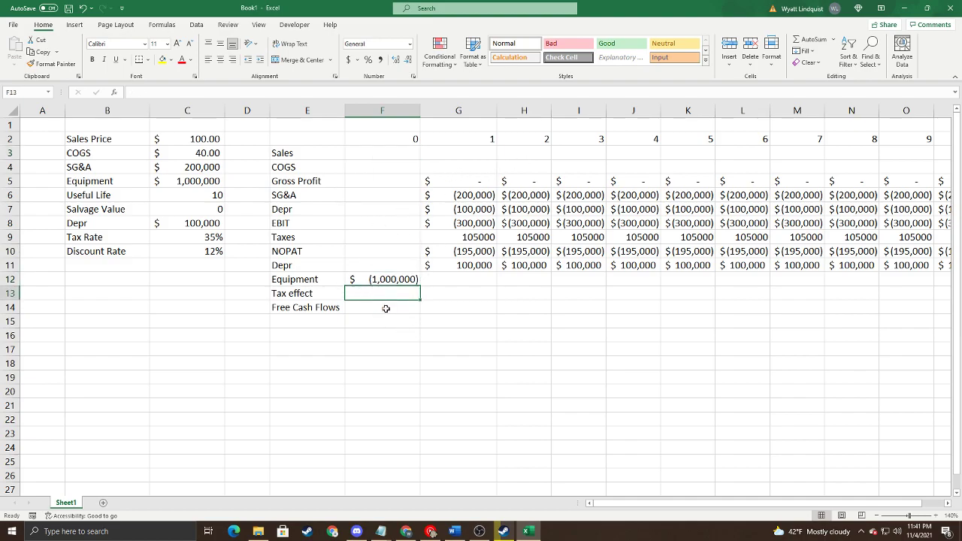
click(374, 281)
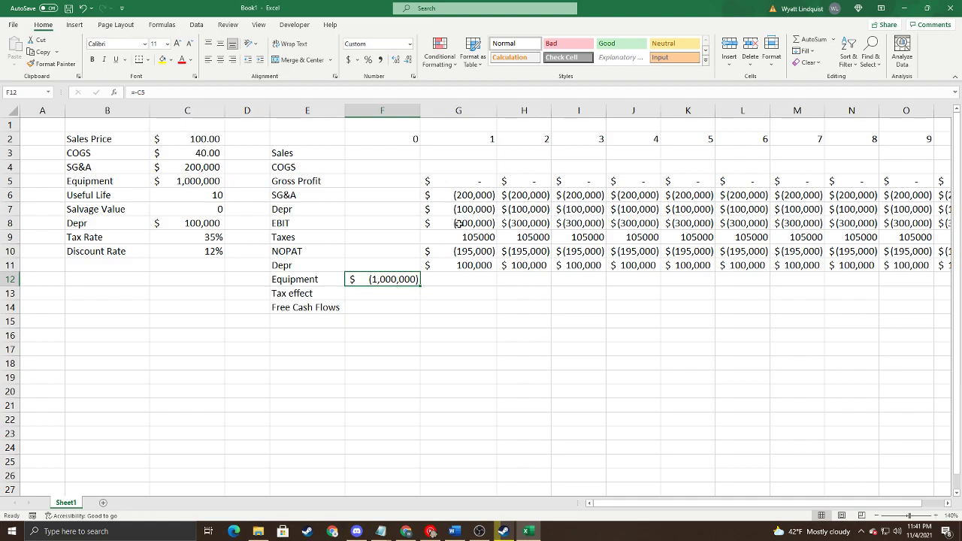
click(383, 307)
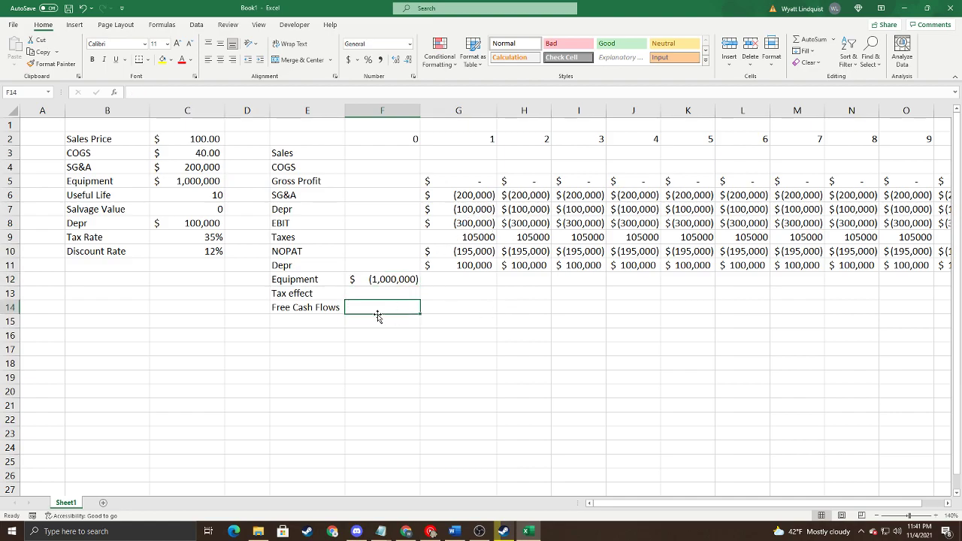
text(=sum()
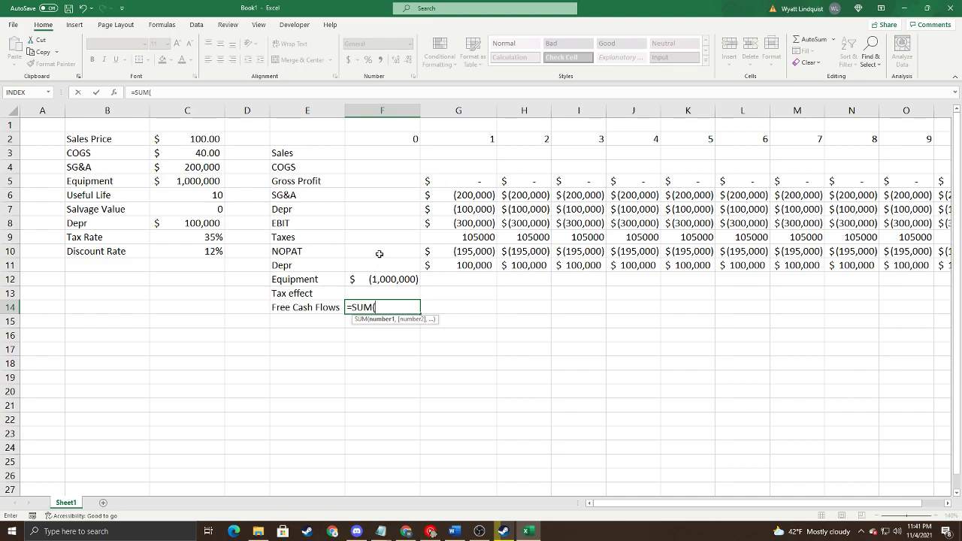
drag(381, 251, 381, 297)
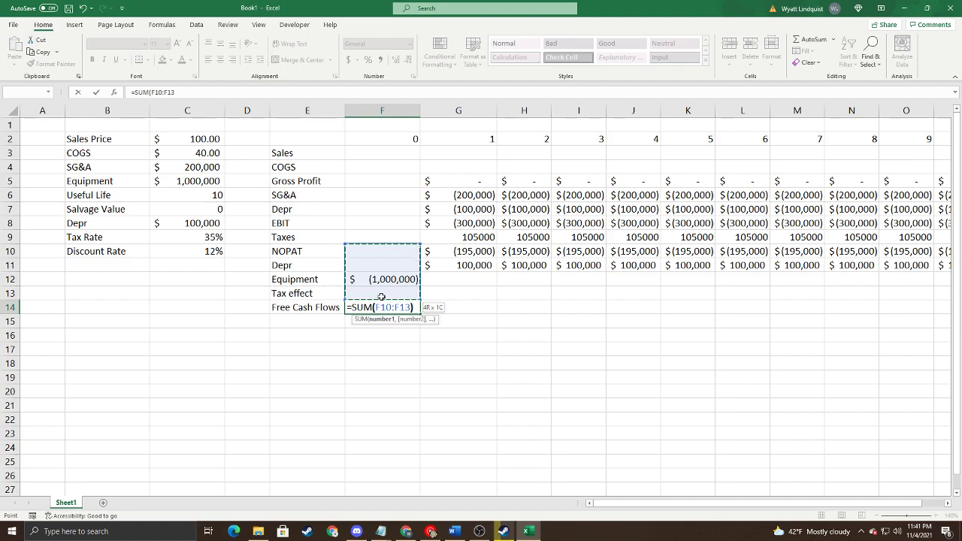
key(Return)
click(384, 306)
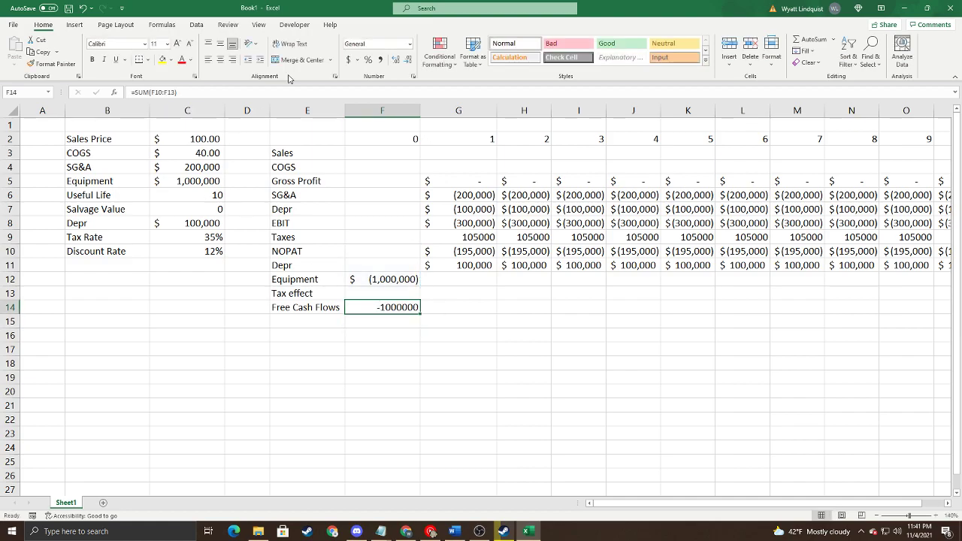
click(353, 60)
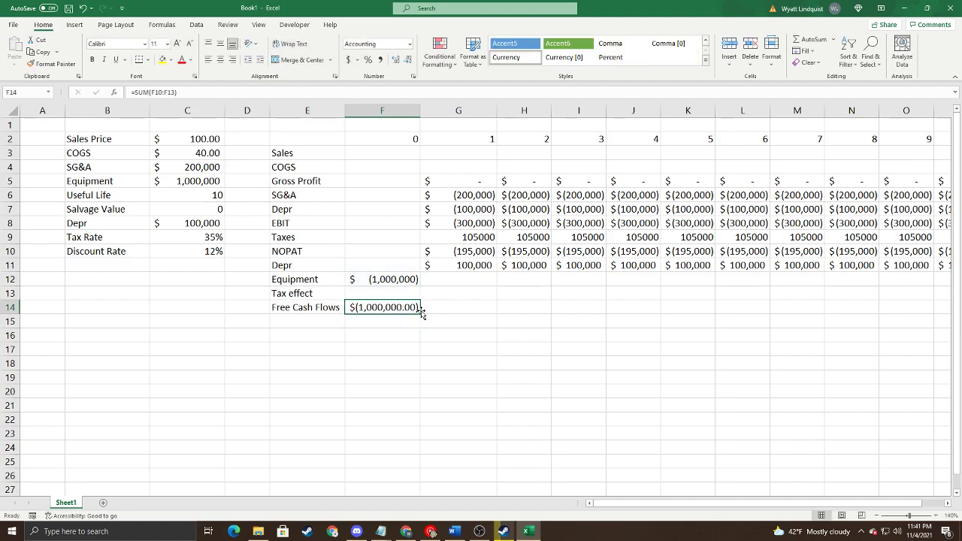
Step: Fill the Free Cash Flows formula across through year 10 in P14 and autofit the widths of columns G through P
drag(421, 310, 857, 314)
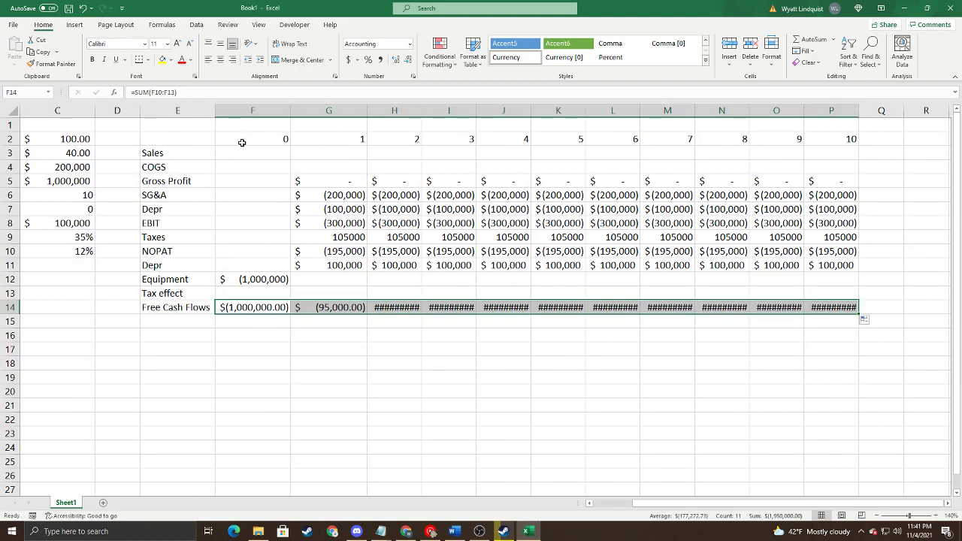
double_click(367, 110)
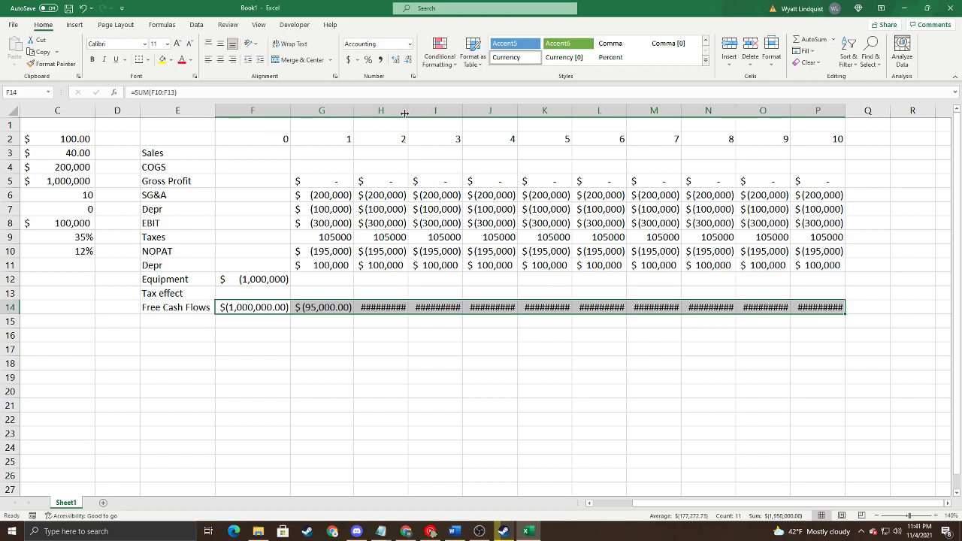
double_click(409, 110)
double_click(471, 110)
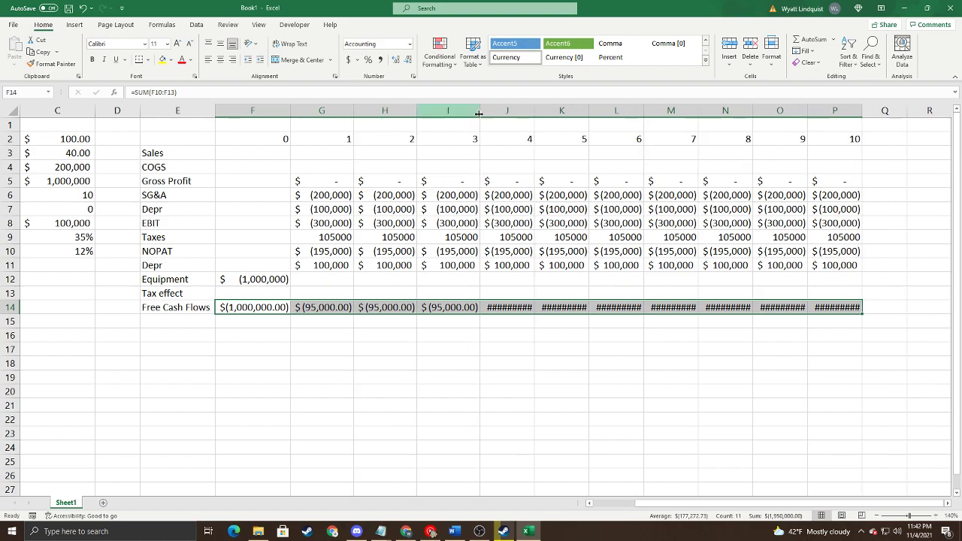
double_click(539, 111)
double_click(598, 110)
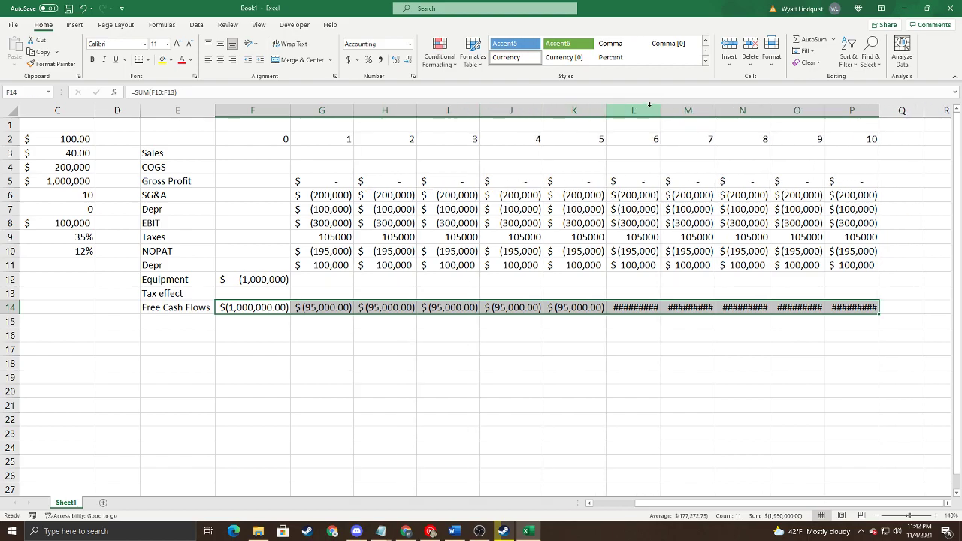
double_click(660, 110)
double_click(724, 111)
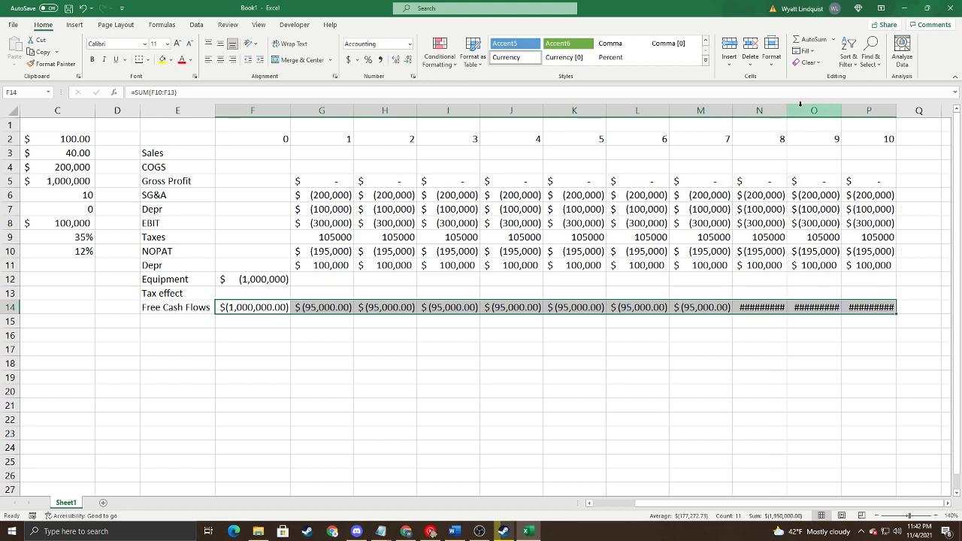
double_click(786, 111)
double_click(851, 110)
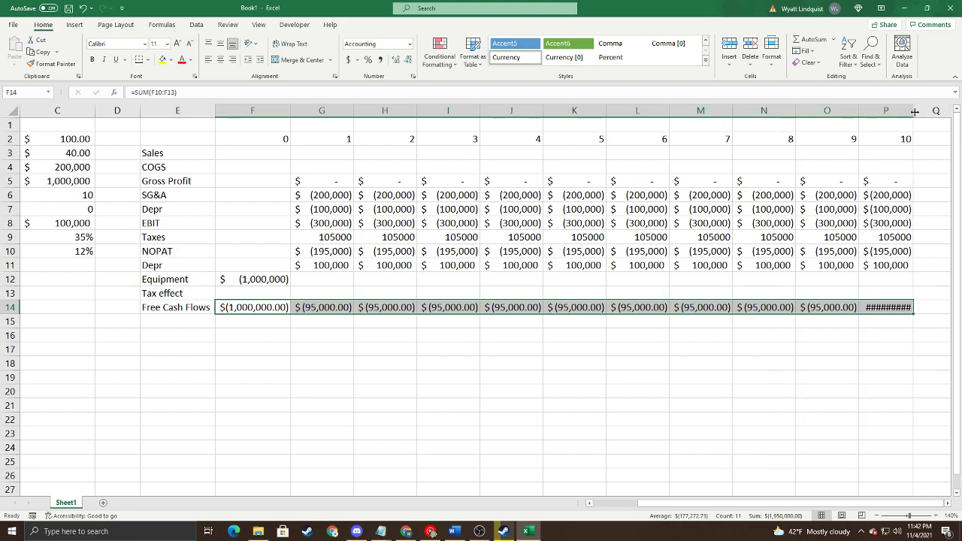
double_click(913, 110)
Step: Review the Free Cash Flows across all years and the year 1 Sales, COGS and Gross Profit cells
click(300, 308)
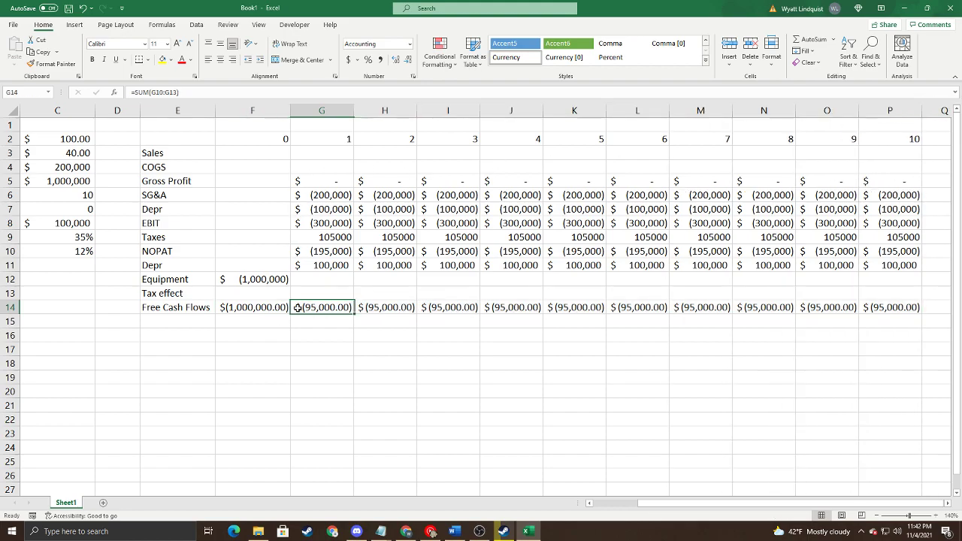
drag(252, 305, 885, 305)
click(887, 306)
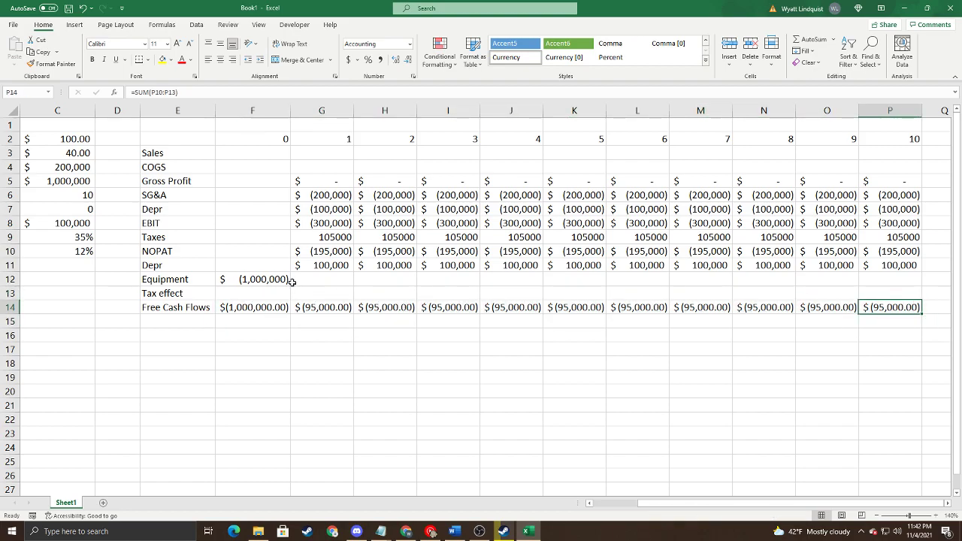
click(321, 153)
click(321, 166)
click(319, 151)
click(319, 181)
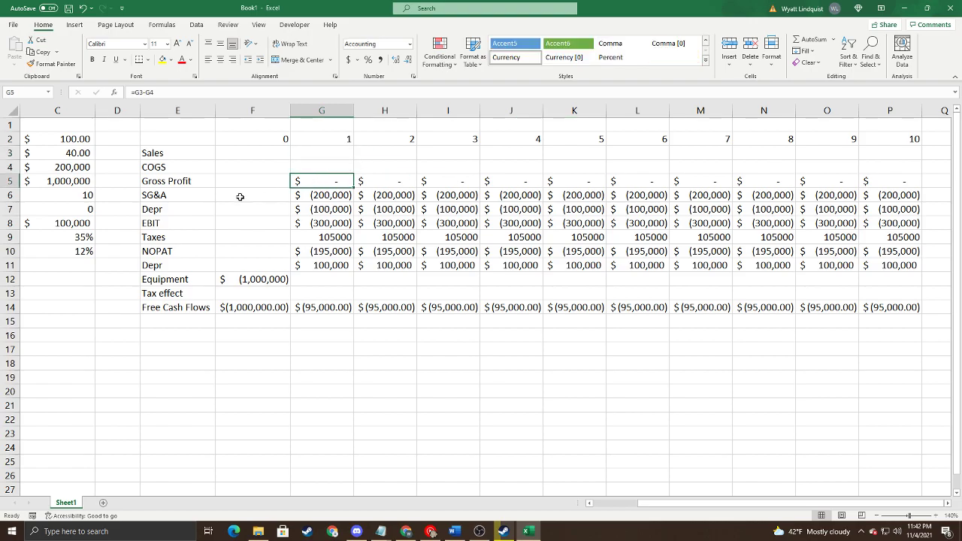
middle_click(262, 253)
scroll(206, 263, left, 3)
click(317, 252)
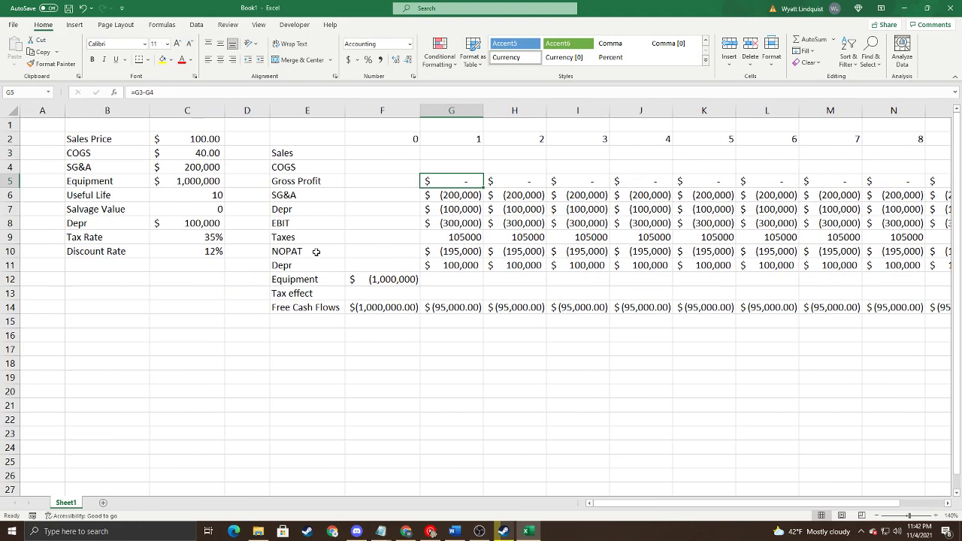
Step: Label B11 as Sales and give the empty input cell C11 a yellow fill
click(143, 264)
text(Sales Price)
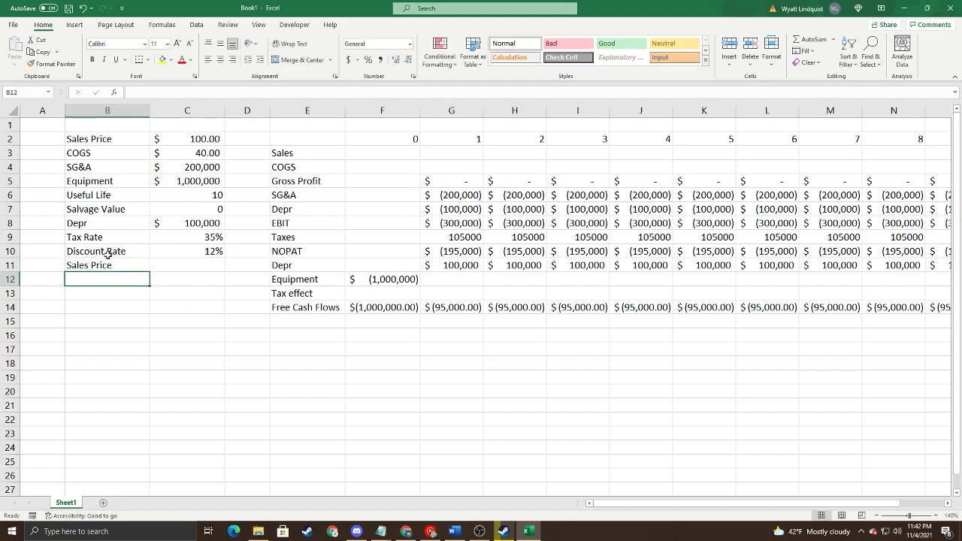
click(108, 263)
drag(164, 92, 146, 92)
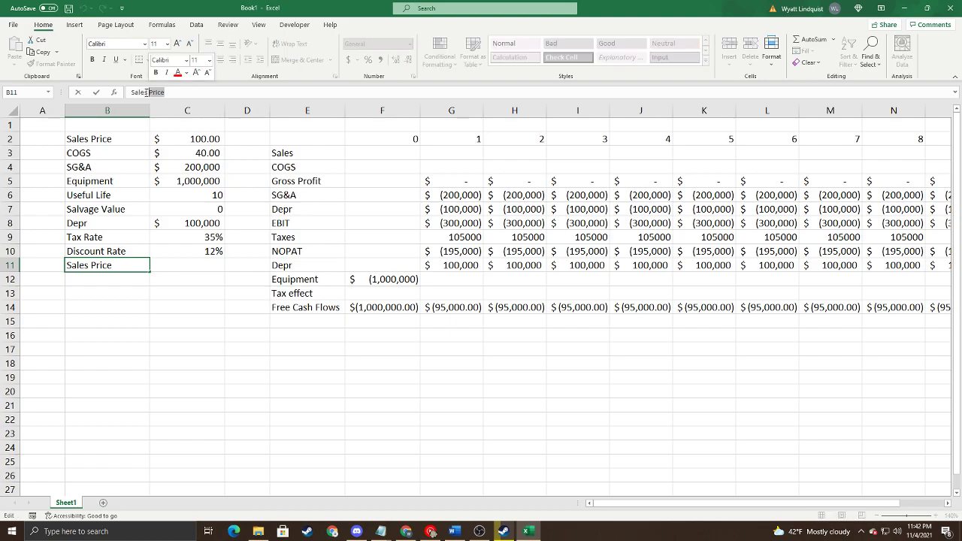
key(BackSpace)
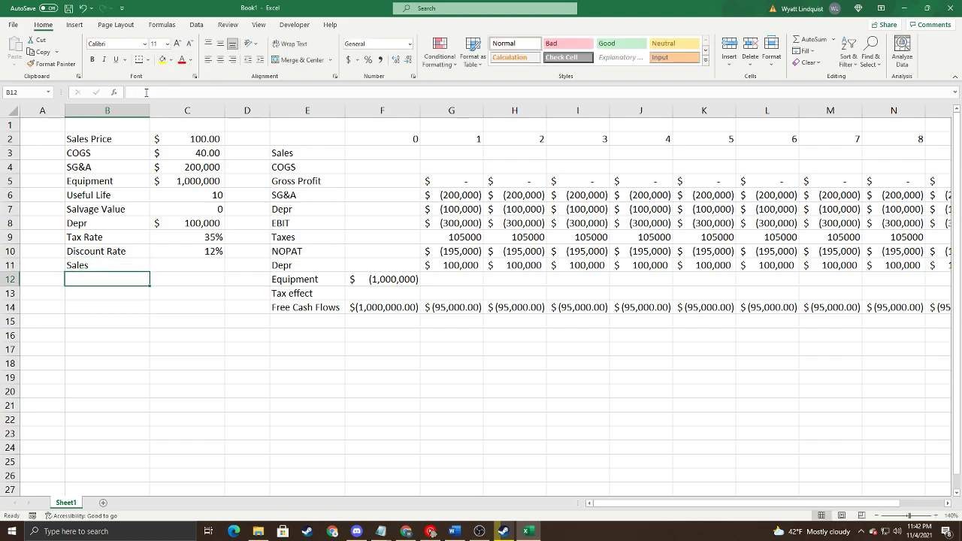
key(Tab)
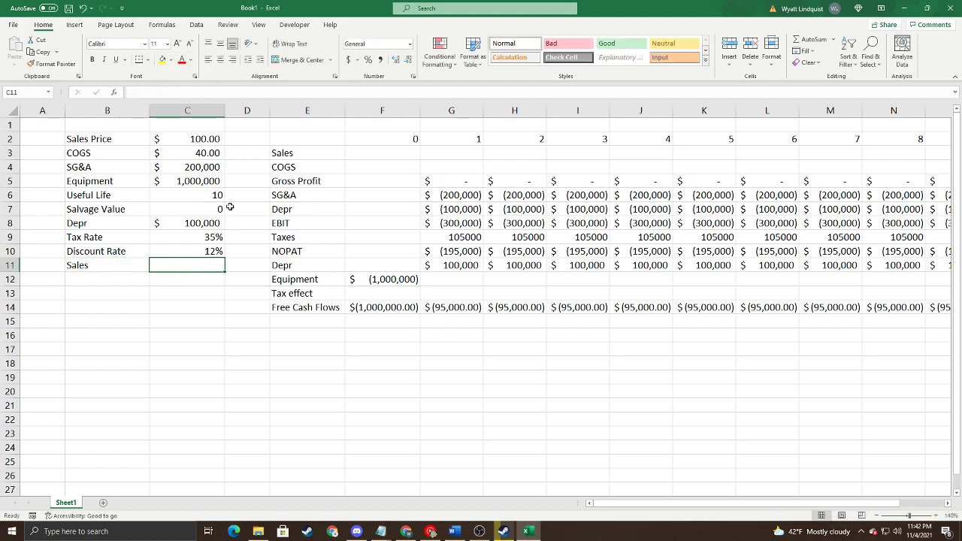
click(162, 59)
click(144, 282)
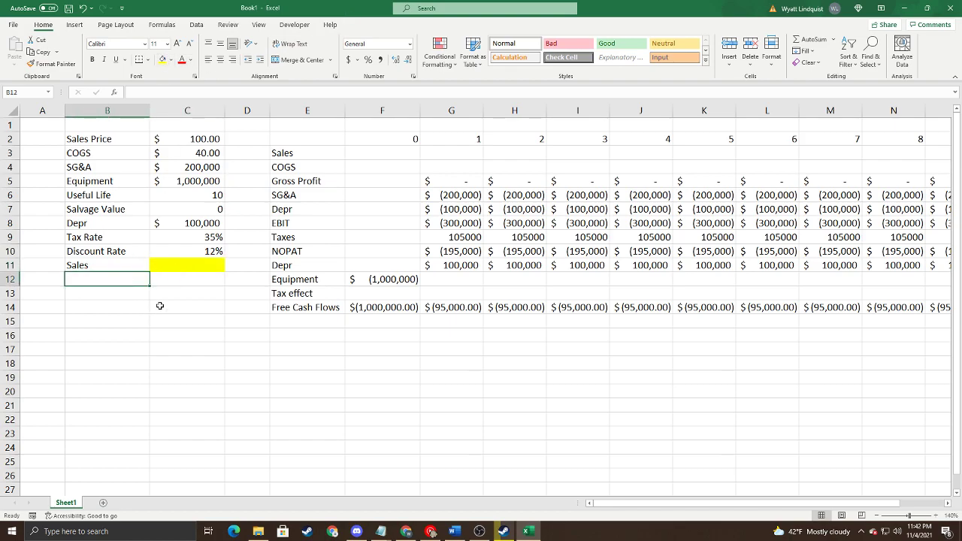
Step: Examine the empty year 1 Sales and COGS cells together with the highlighted Sales input cell
click(186, 266)
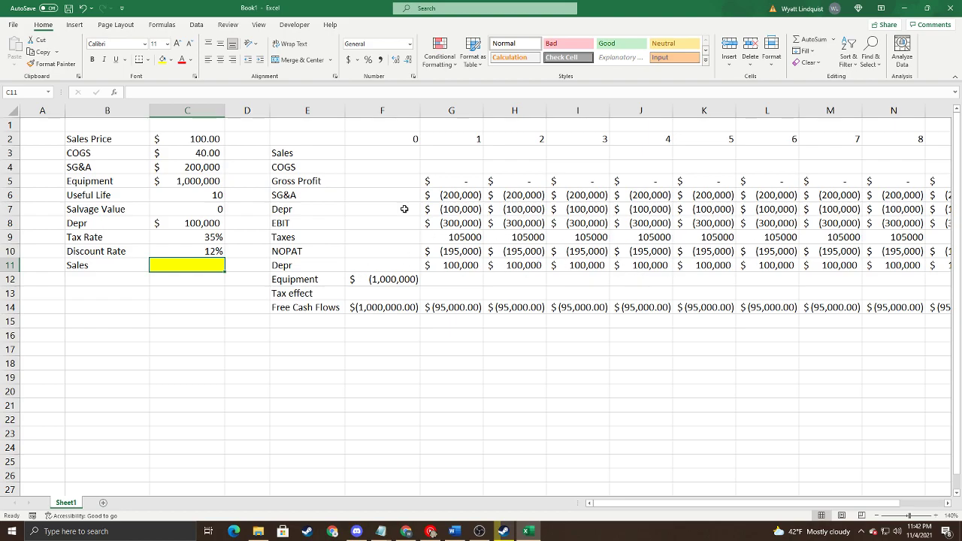
click(466, 172)
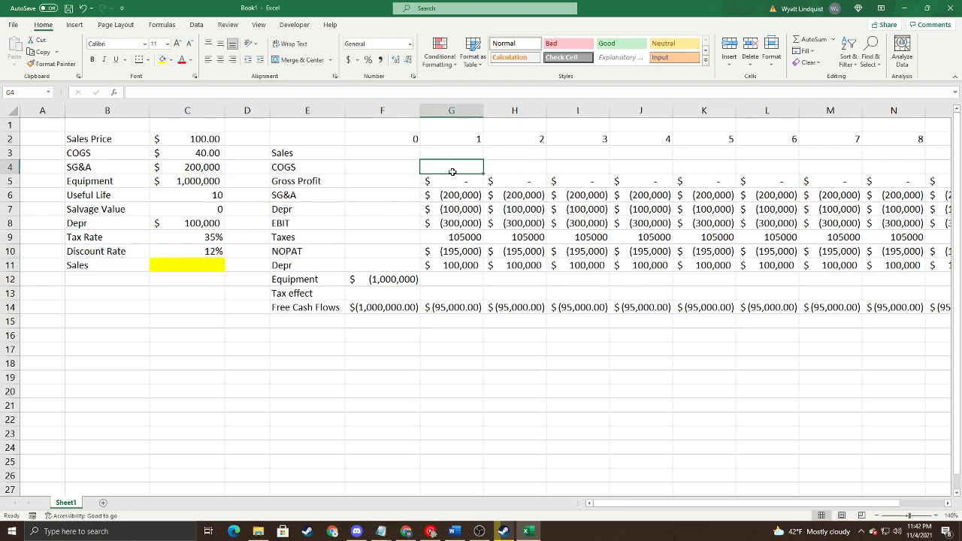
click(454, 186)
click(451, 169)
click(449, 151)
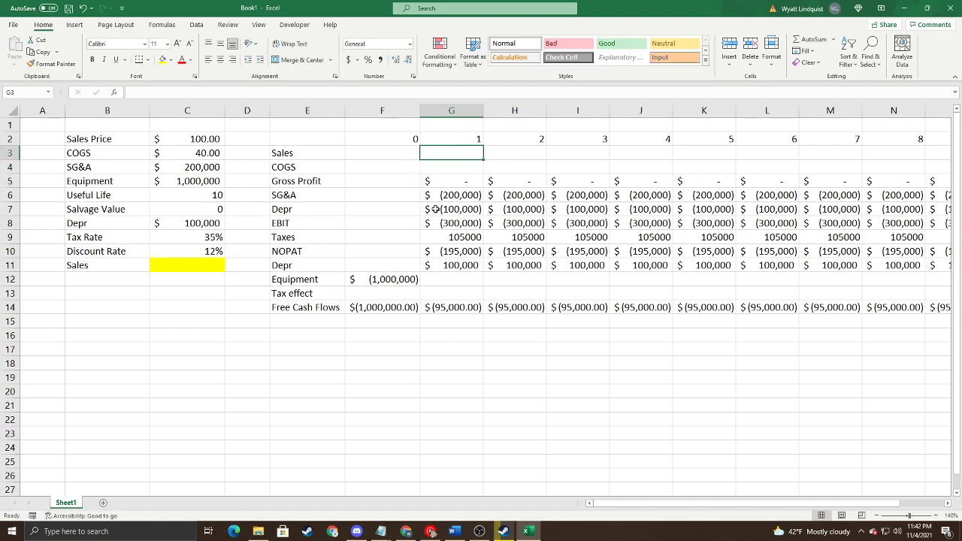
click(454, 163)
click(445, 149)
click(451, 163)
click(451, 153)
click(449, 163)
click(449, 149)
click(450, 164)
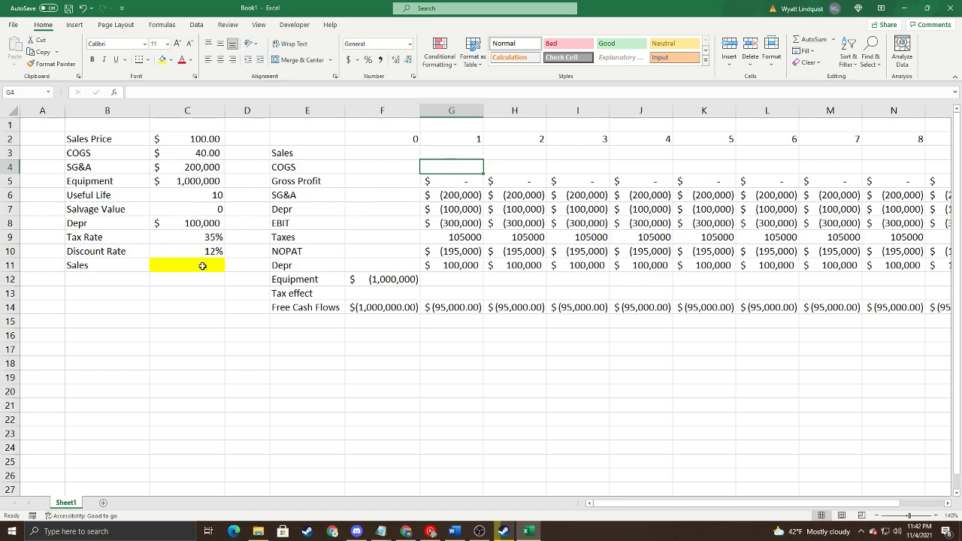
click(317, 341)
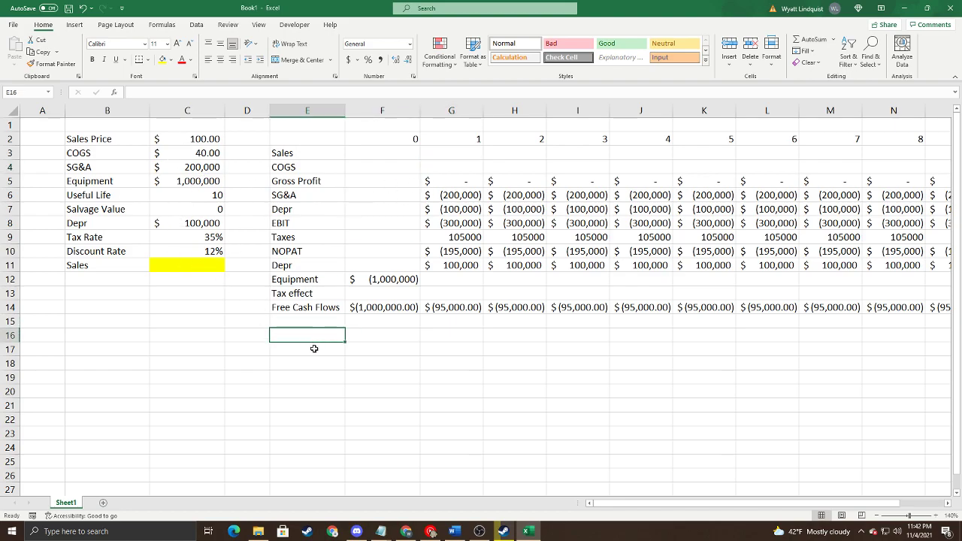
click(436, 154)
click(438, 170)
click(445, 149)
click(444, 161)
Step: Calculate year 1 Sales in G3 as sales quantity times sales price with =$C$11*$C$2, using absolute references
click(446, 149)
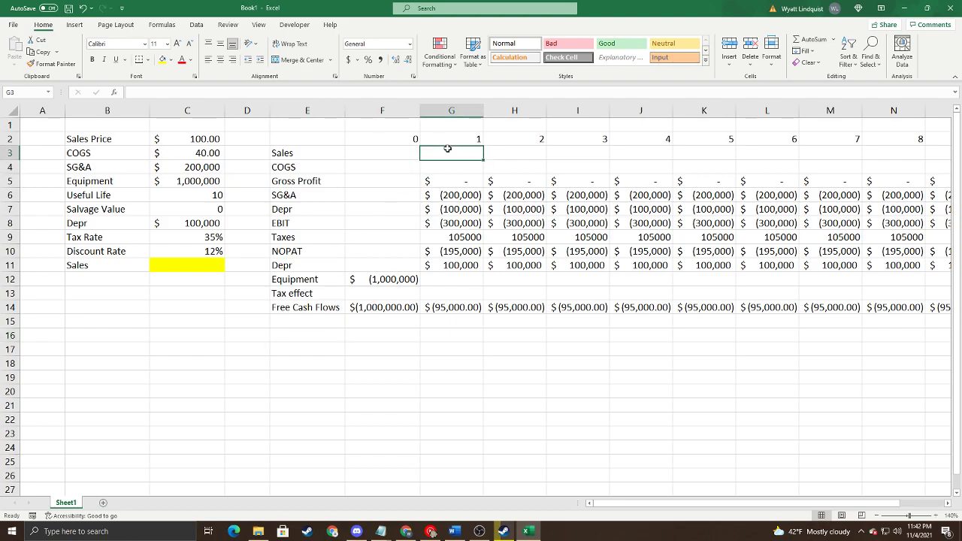
text(=)
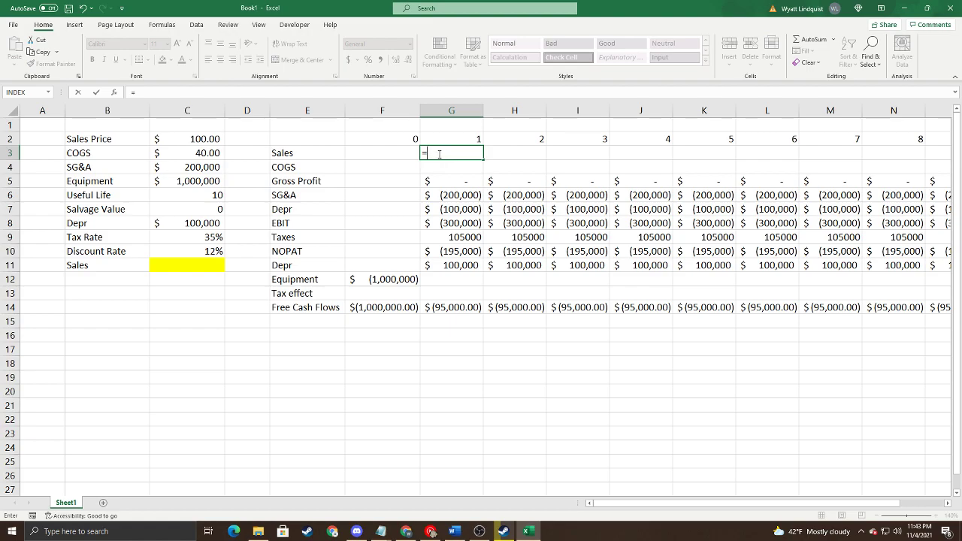
text(8)
click(174, 269)
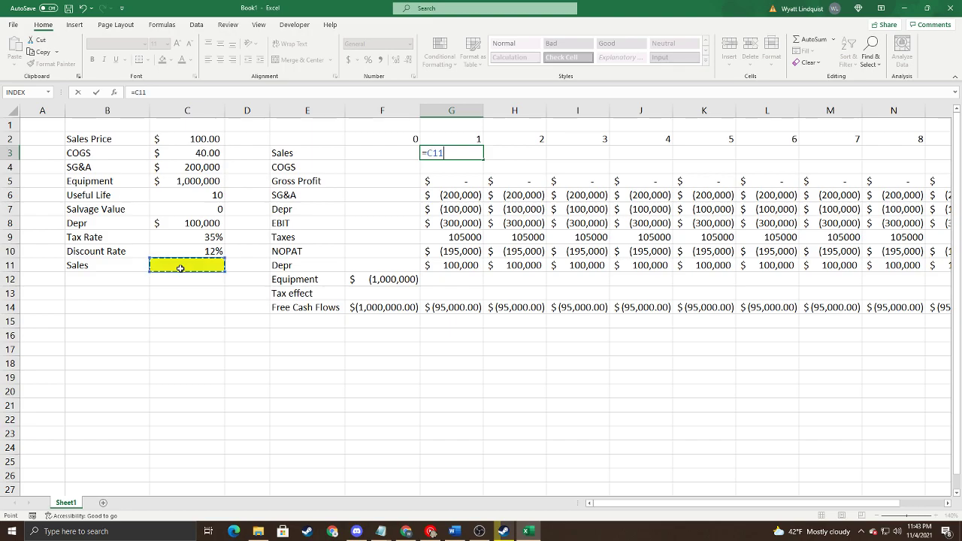
text(*)
click(183, 139)
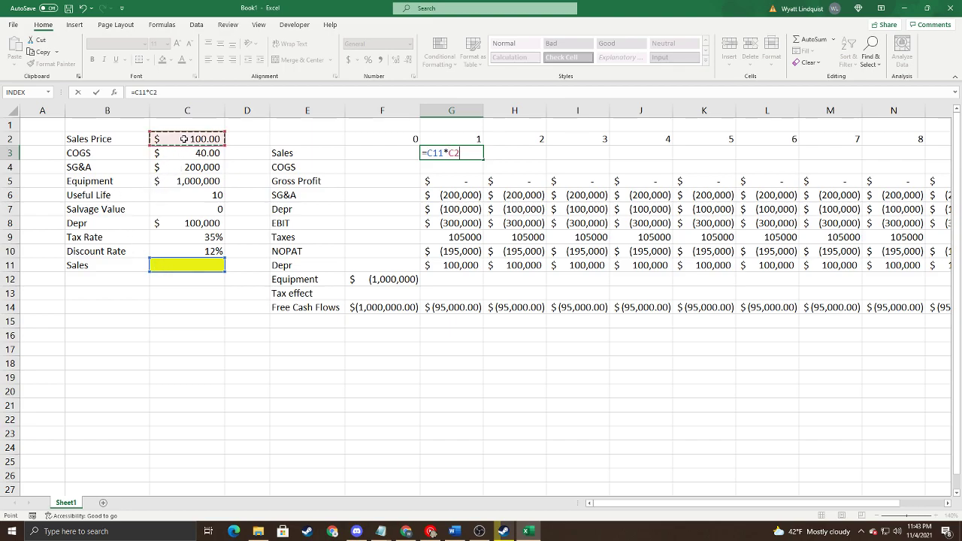
key(F4)
click(145, 92)
double_click(145, 91)
key(F4)
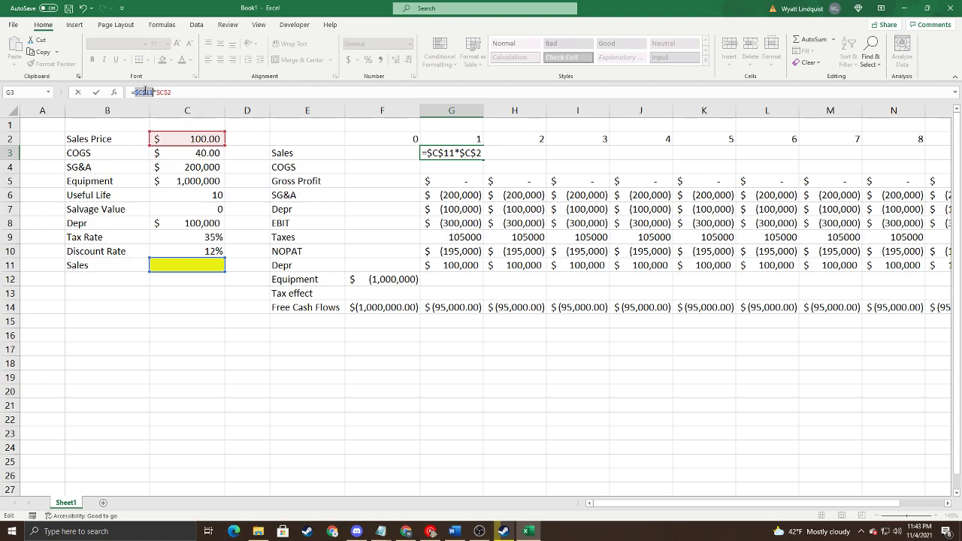
key(Return)
Step: Fill the Sales formula from G3 across row 3 through year 10 in P3
click(436, 145)
click(471, 154)
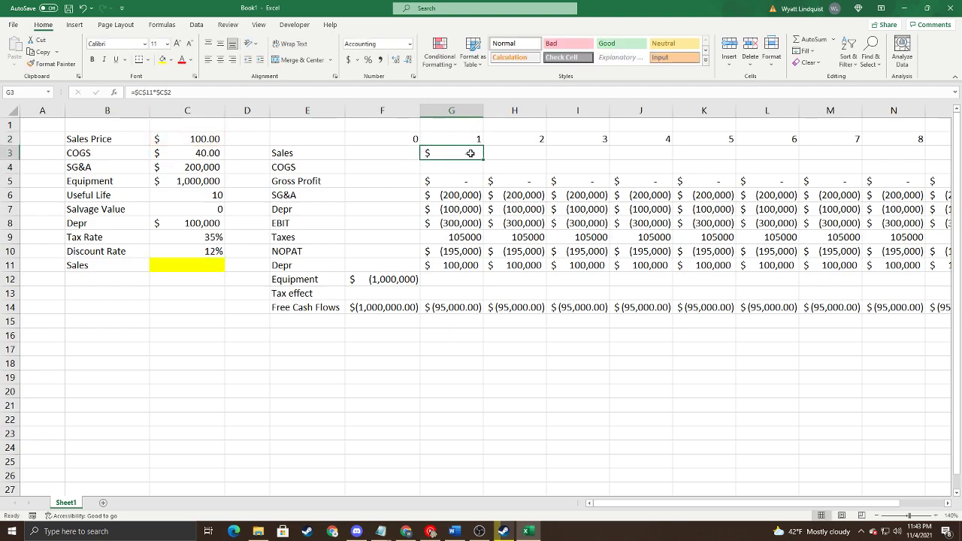
drag(483, 158, 902, 158)
scroll(644, 194, left, 3)
click(458, 166)
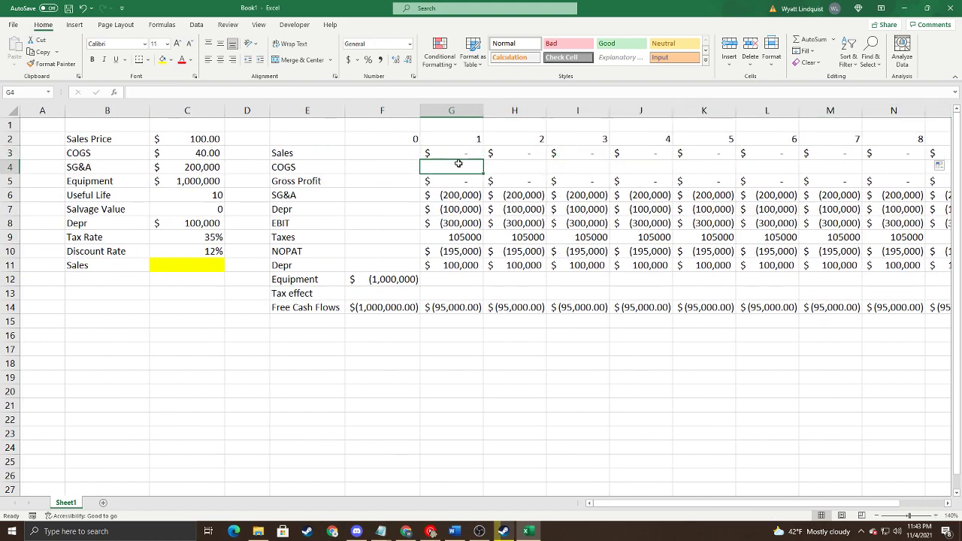
text(=)
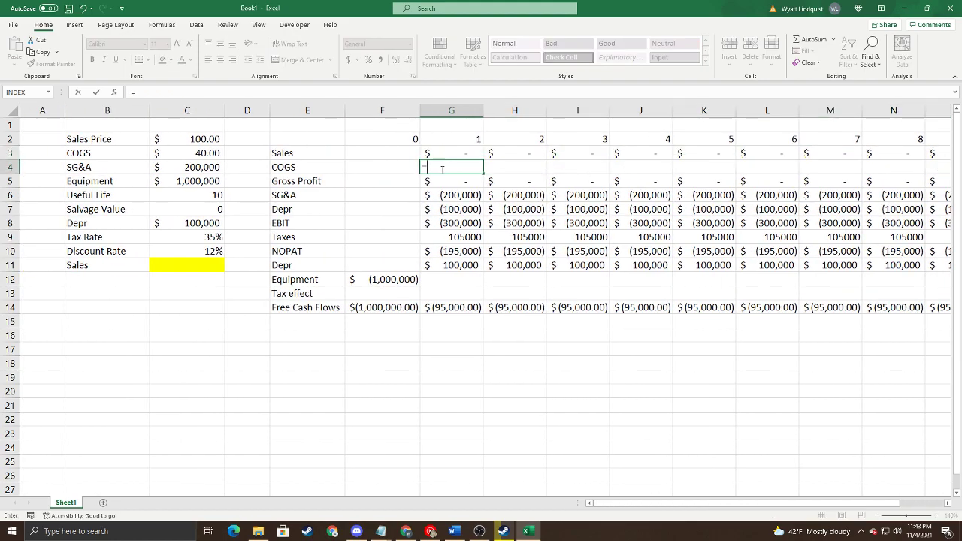
key(Escape)
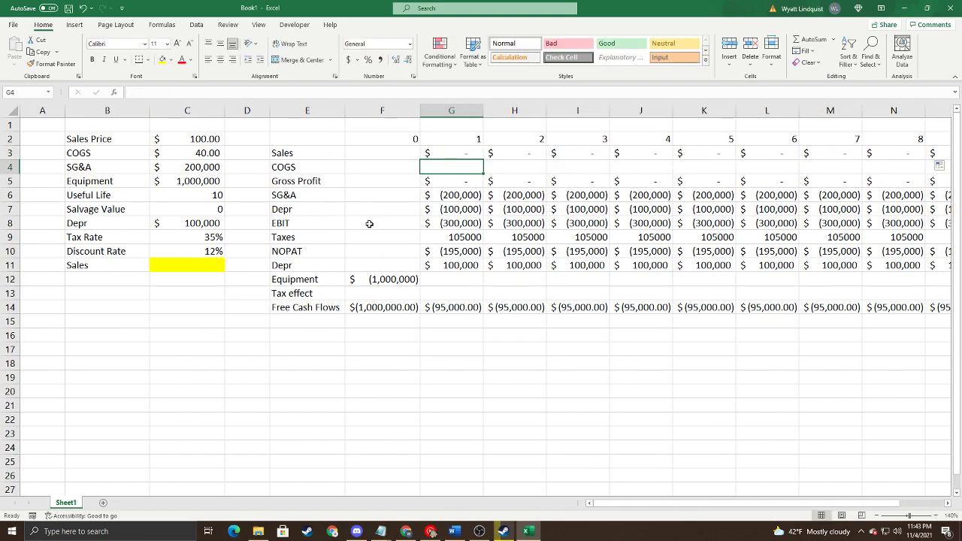
Step: Copy the year 1 Sales formula to the COGS cell G4 and edit it to =$C$11*$C$3
click(455, 154)
key(ctrl+c)
click(461, 166)
key(ctrl+v)
click(152, 92)
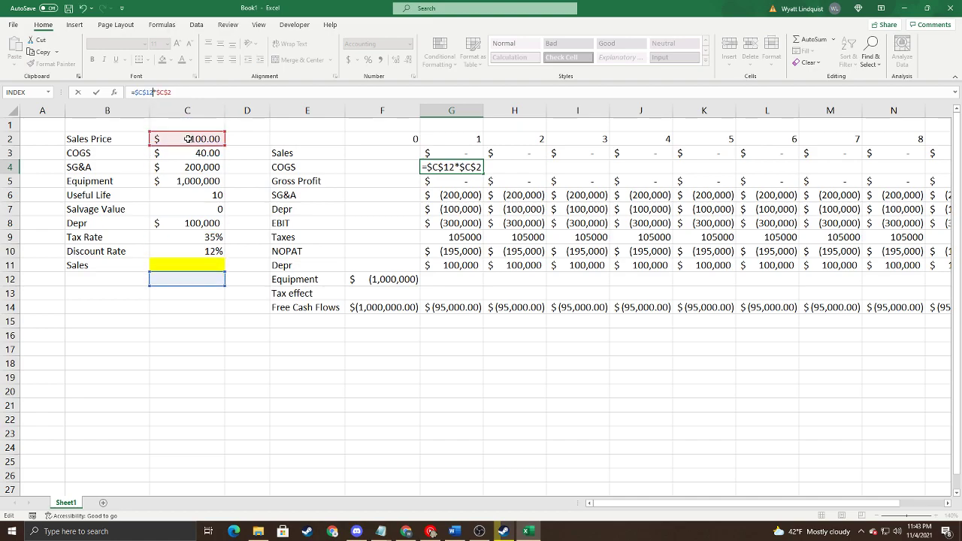
key(BackSpace)
text(1)
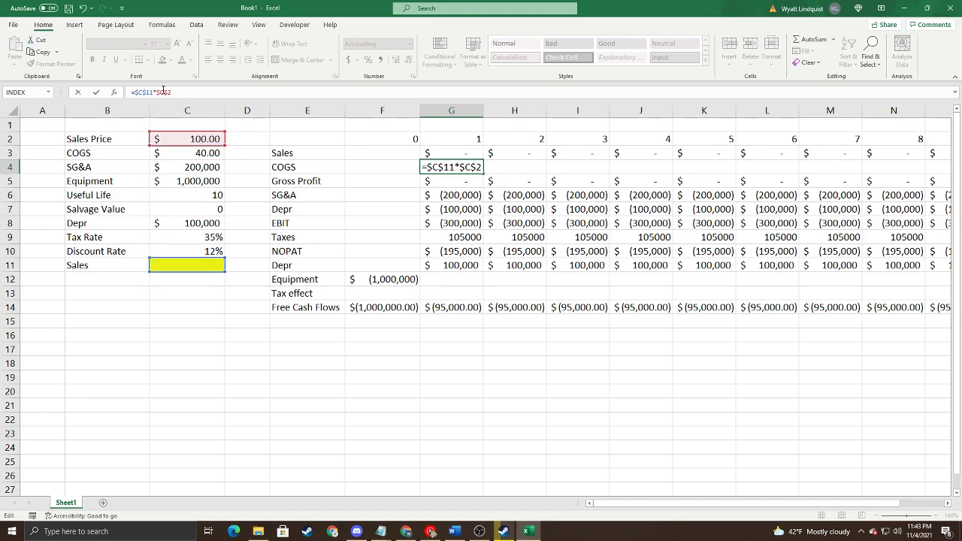
key(BackSpace)
text(3)
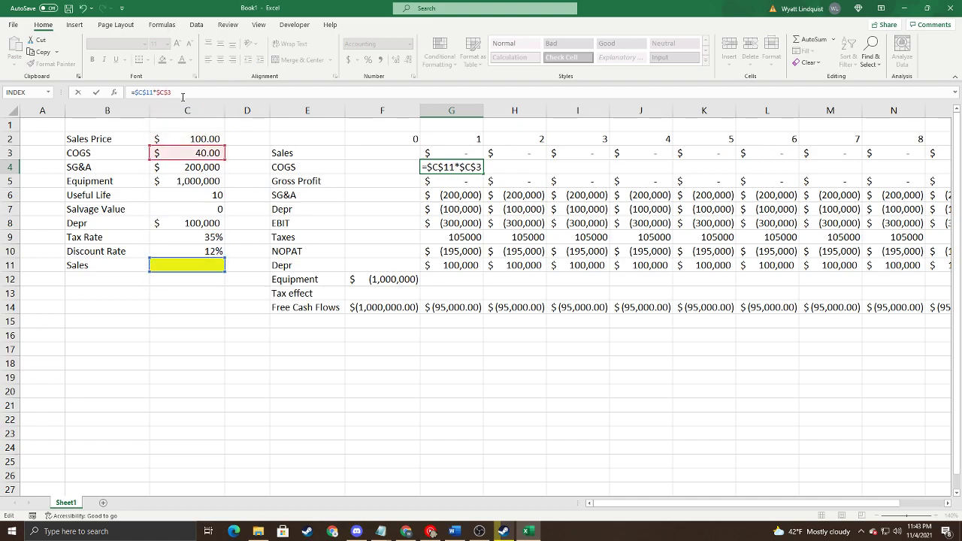
key(ctrl+Return)
Step: Fill the COGS formula from G4 across row 4 through year 10 in P4
drag(484, 173, 848, 173)
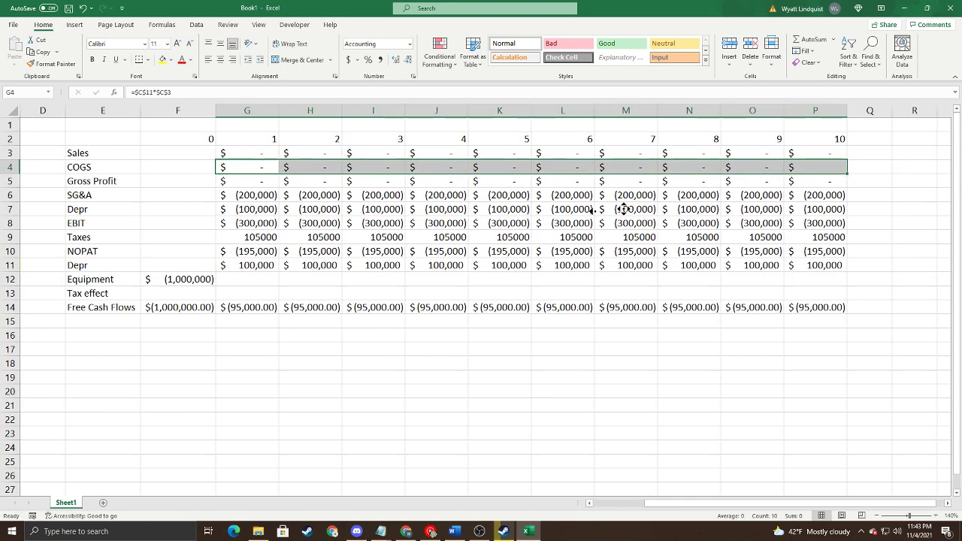
scroll(624, 209, left, 3)
click(484, 155)
Step: Enter a trial sales quantity of 10 in C11 and check year 1 Sales, COGS and Gross Profit
click(222, 265)
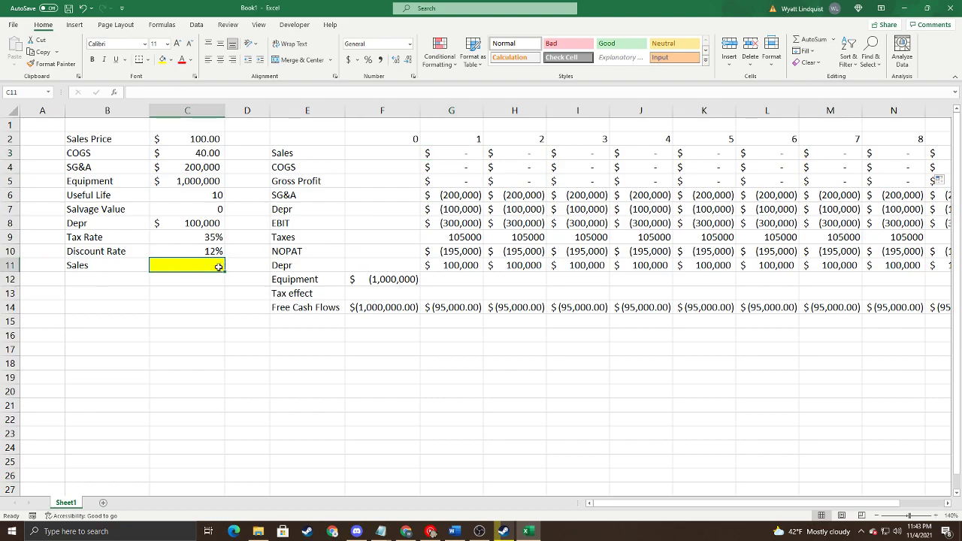
click(431, 148)
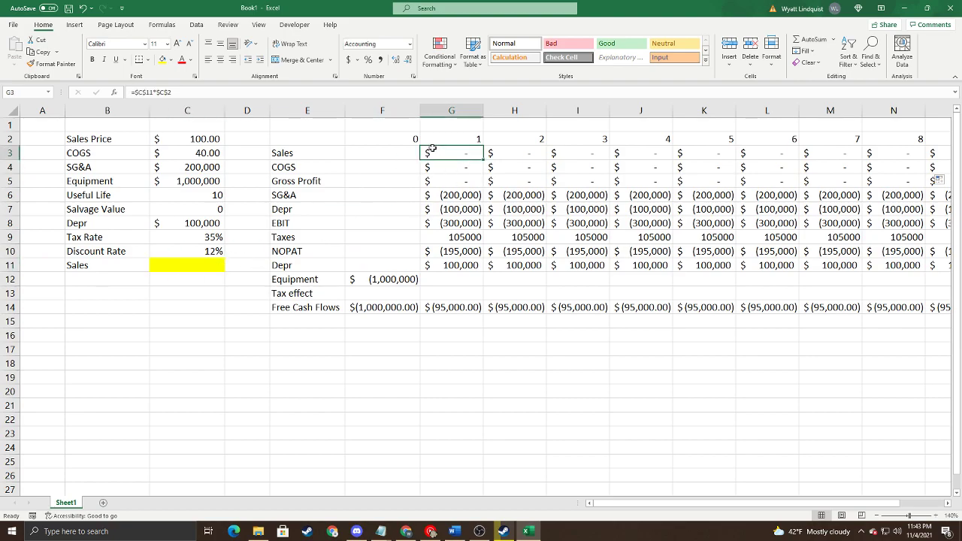
click(183, 137)
click(453, 155)
click(195, 268)
text(10)
key(Return)
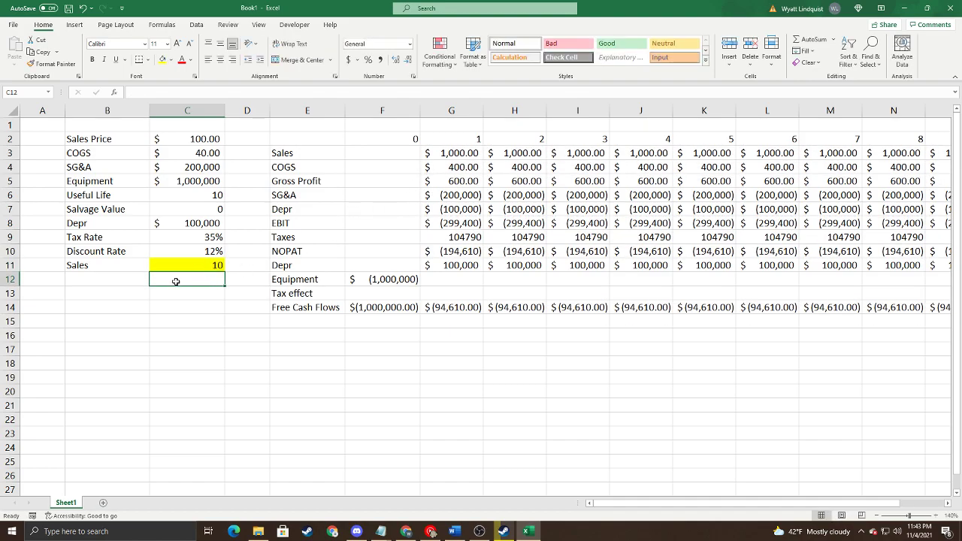
click(454, 153)
click(455, 163)
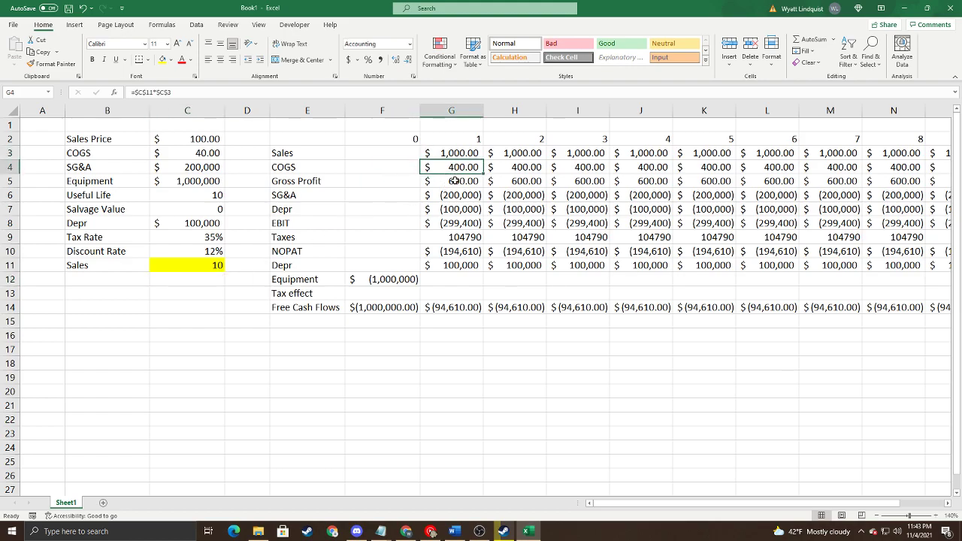
click(453, 182)
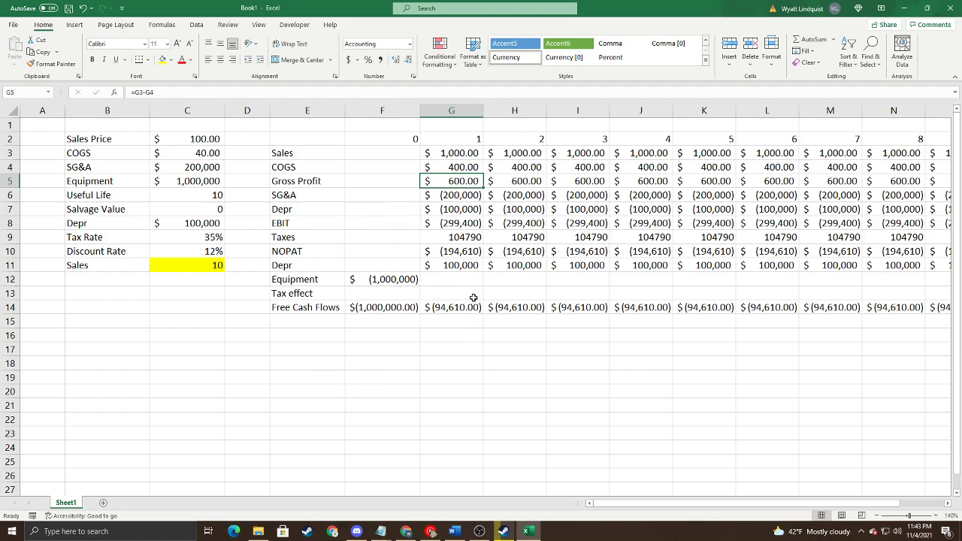
Step: Label E16 as NPV below the Free Cash Flows and select the adjacent cell F16
click(319, 335)
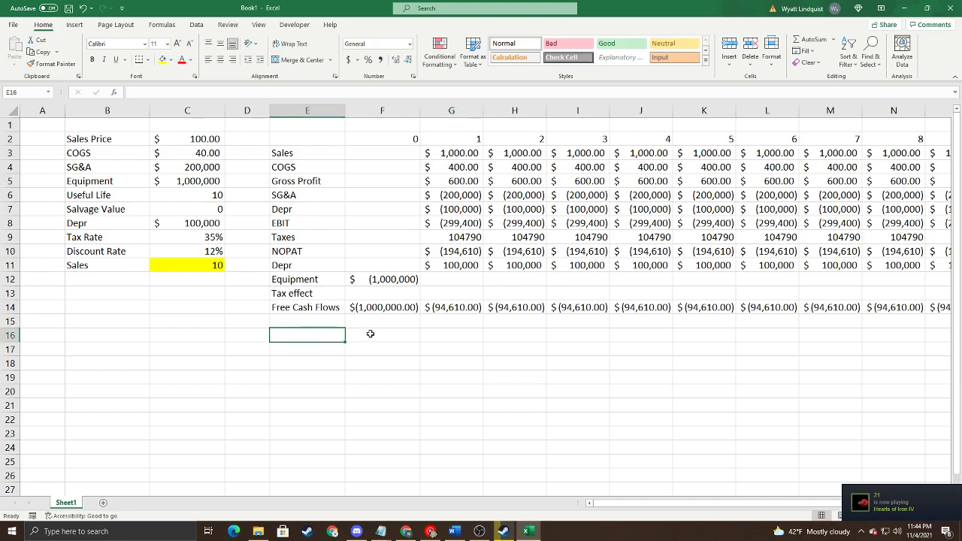
text(NPV)
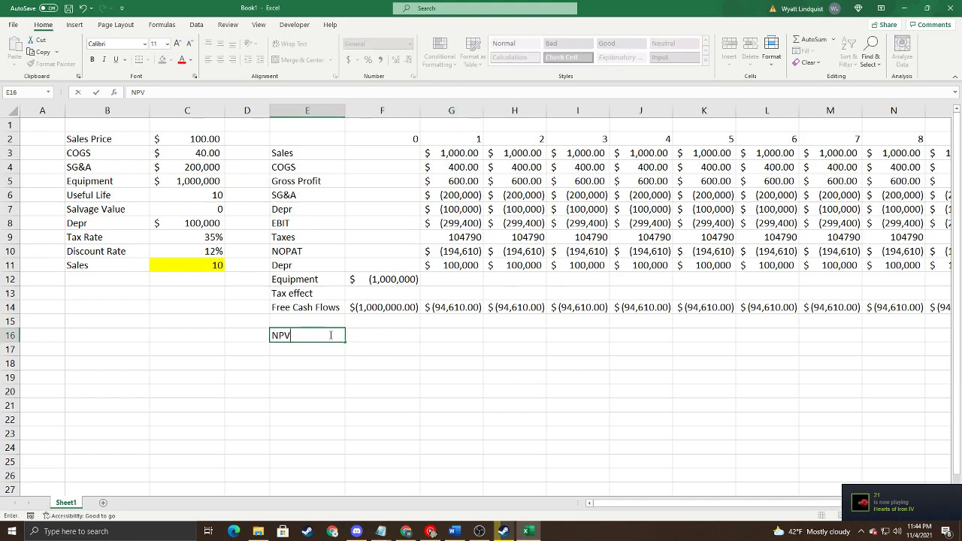
key(Tab)
key(Tab)
key(shift+Tab)
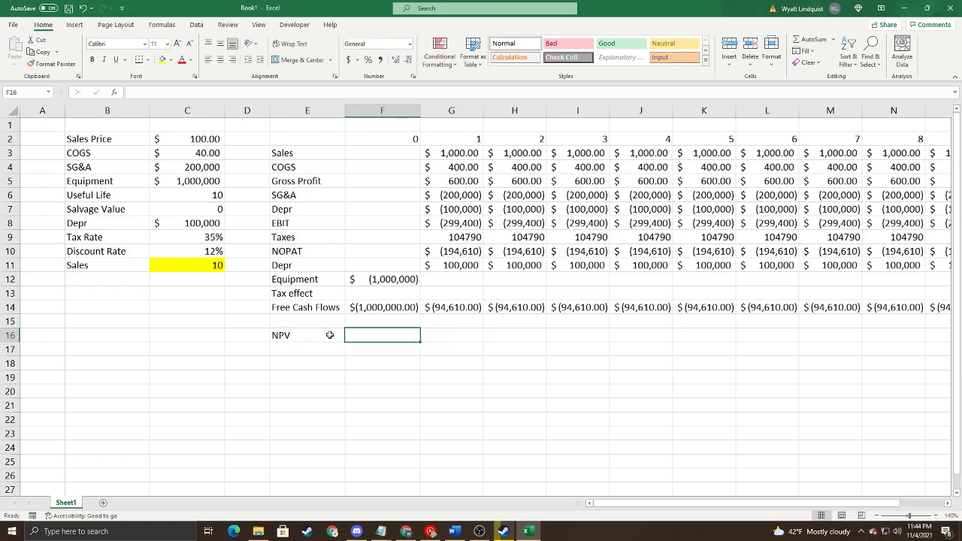
click(202, 266)
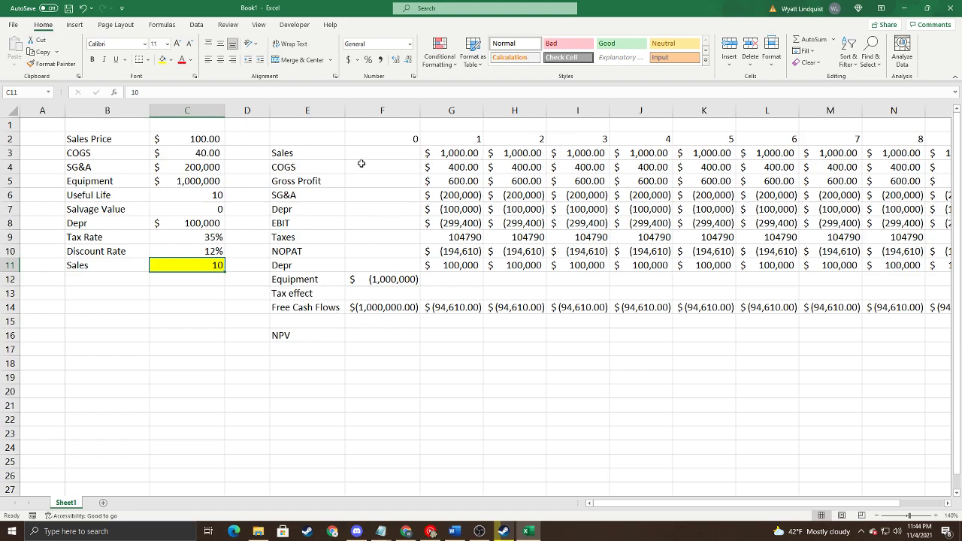
click(398, 337)
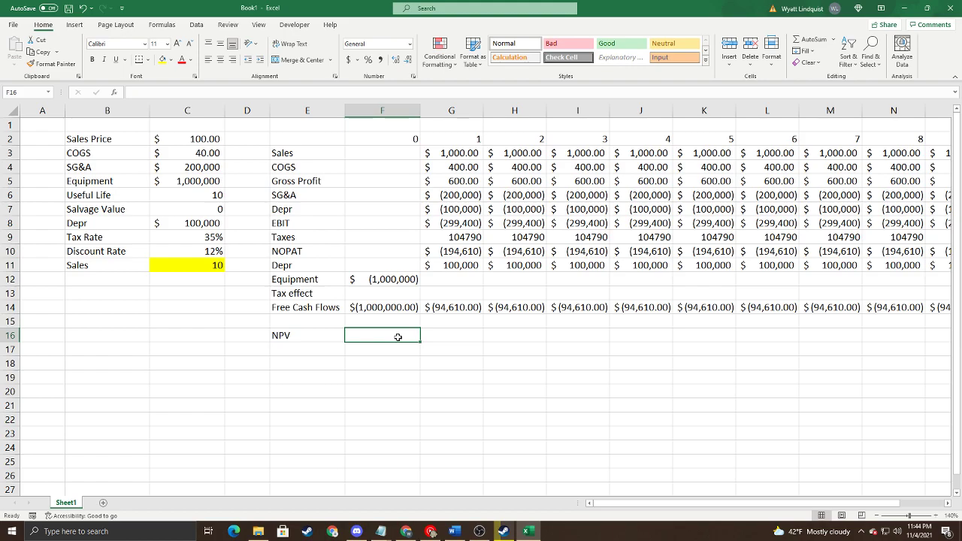
Step: Switch to Chrome and reread the economic break-even question in part b of the practice problems
click(406, 532)
scroll(308, 368, down, 1)
click(194, 262)
drag(183, 260, 287, 257)
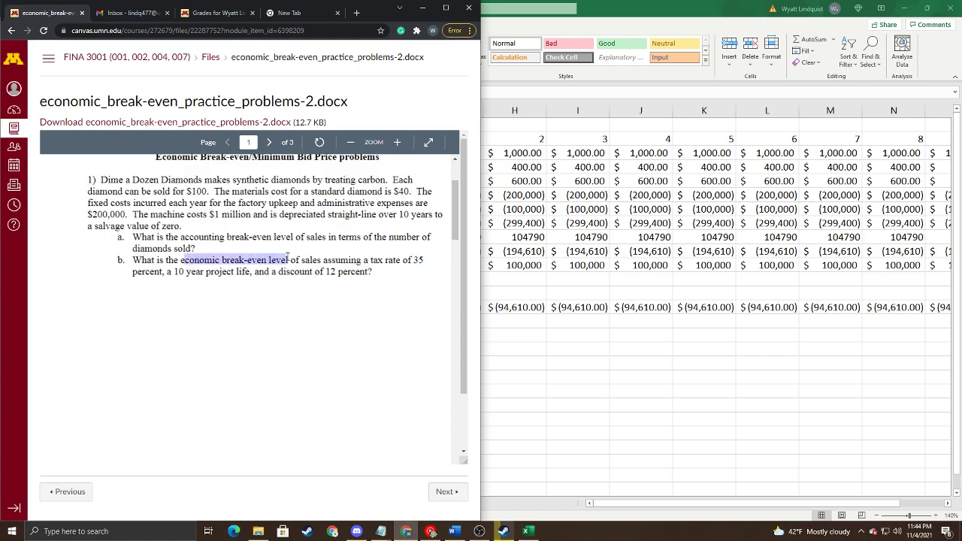
click(290, 258)
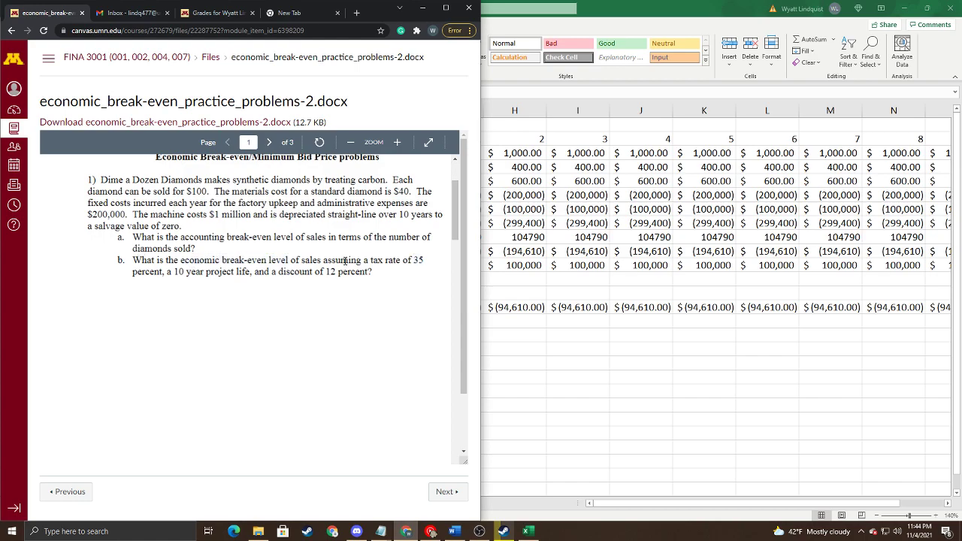
Step: Switch back to Excel and enter =NPV(C10, G14:P14)+F14 in F16 to calculate the project's NPV
click(423, 8)
click(340, 336)
click(371, 332)
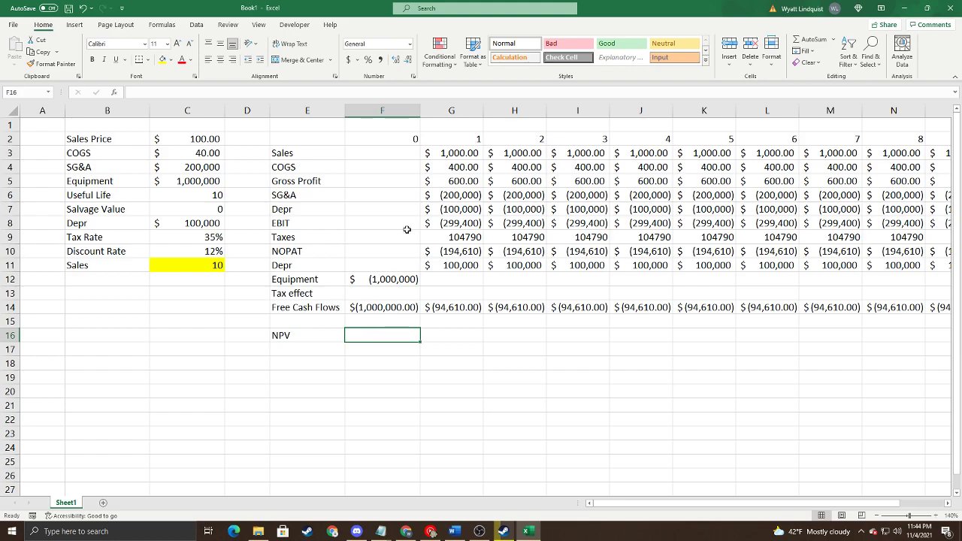
click(206, 268)
click(379, 336)
text(=npv)
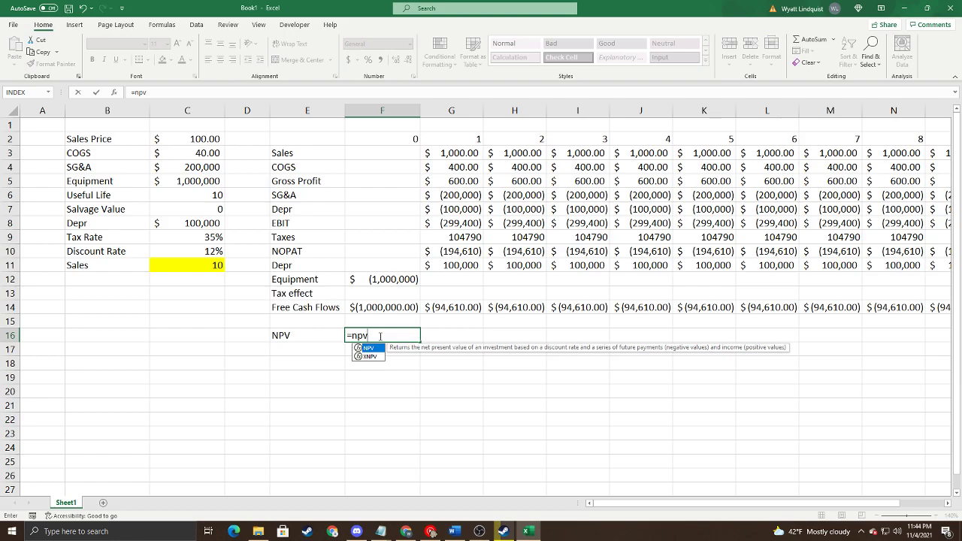
key(Tab)
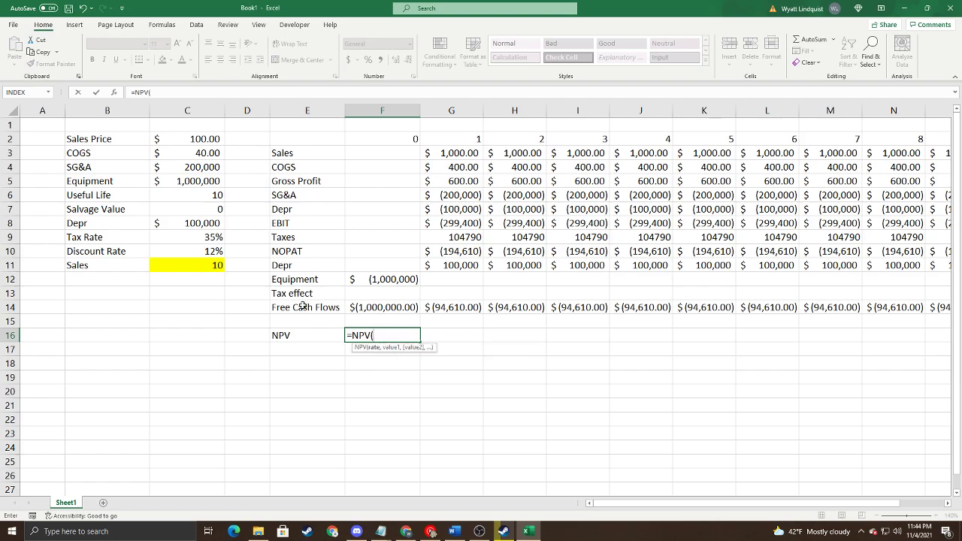
click(202, 251)
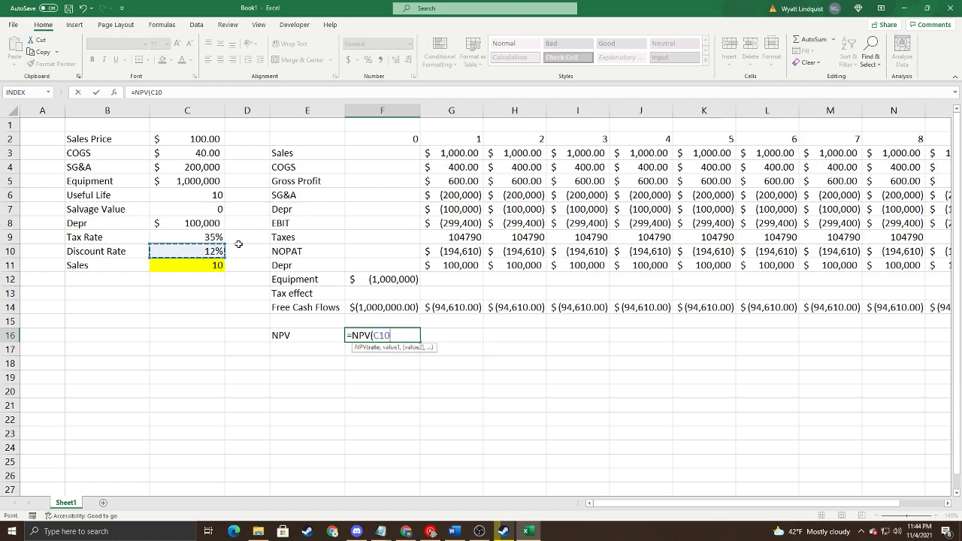
text(,)
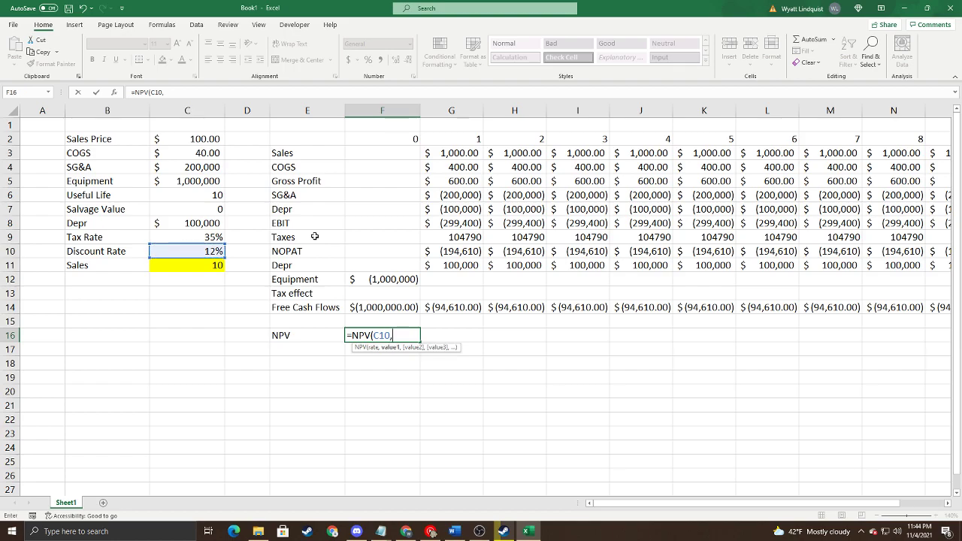
drag(445, 305, 826, 308)
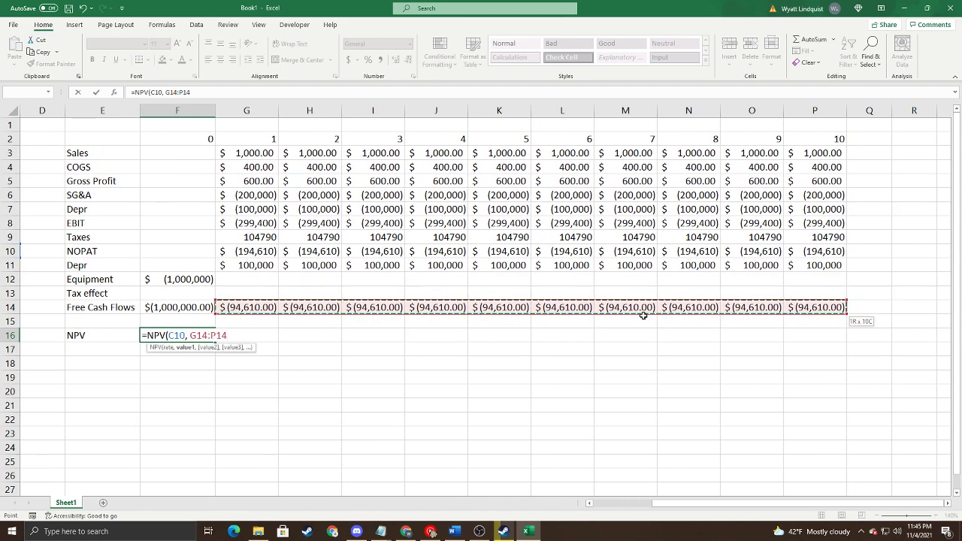
text())
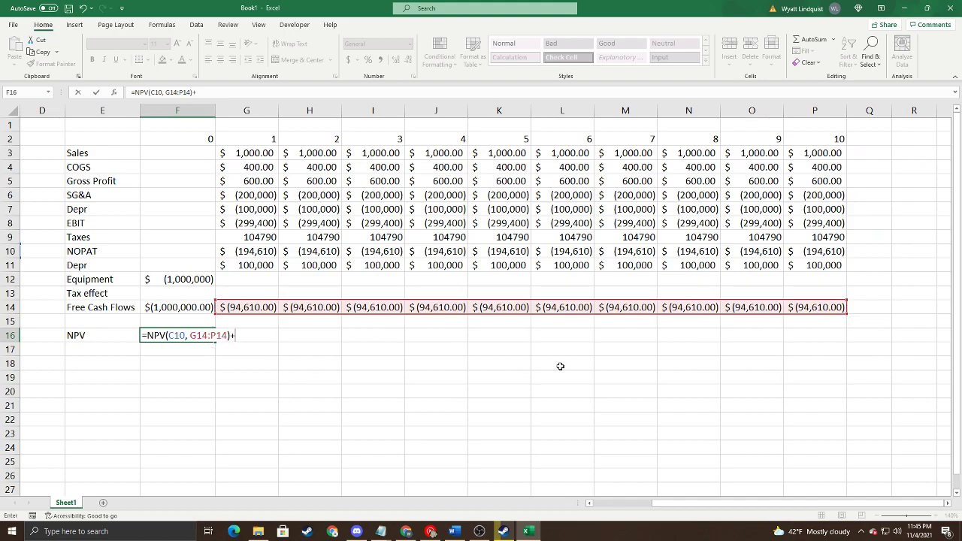
text(+)
click(180, 311)
key(Return)
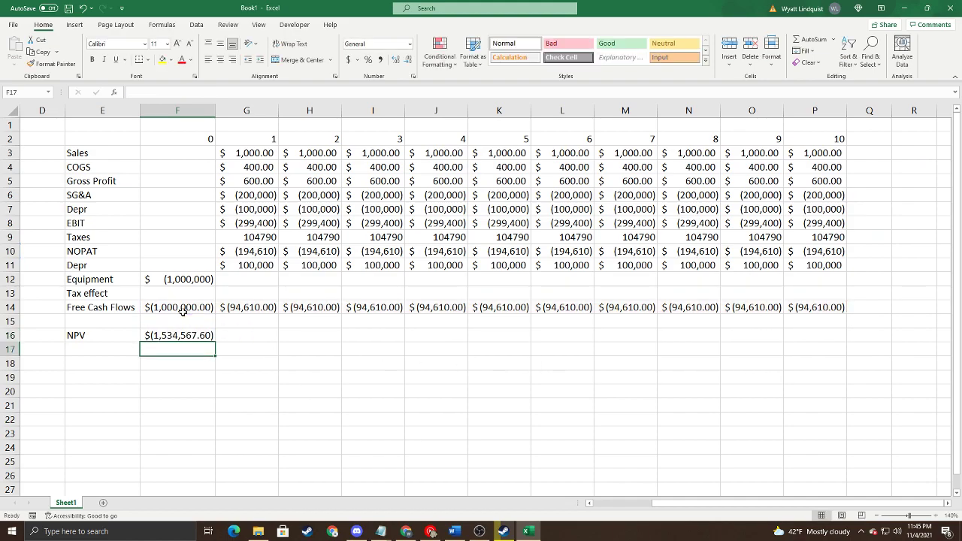
Step: Review the NPV in F16 and the year 0 Free Cash Flow formula in F14
key(Left)
key(Left)
key(Up)
key(Up)
key(Left)
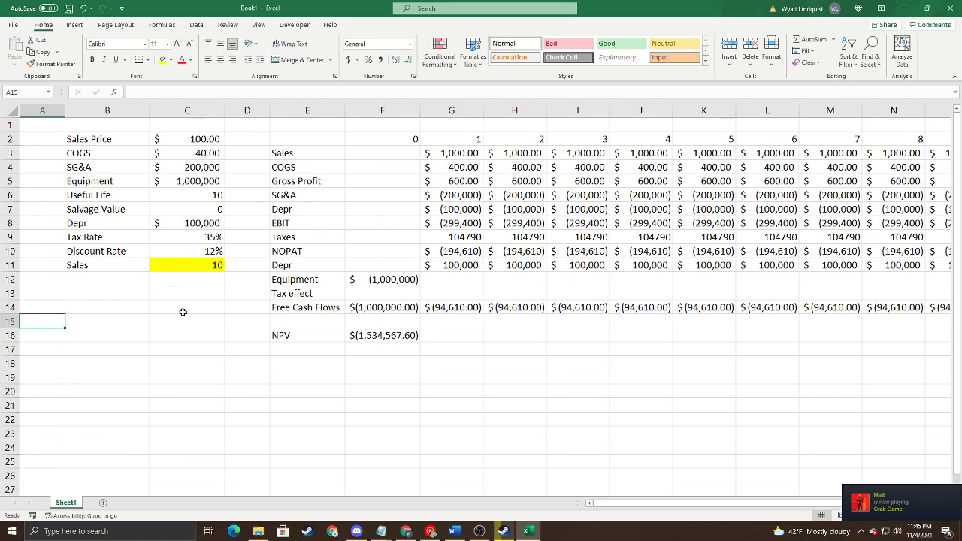
click(377, 336)
click(378, 308)
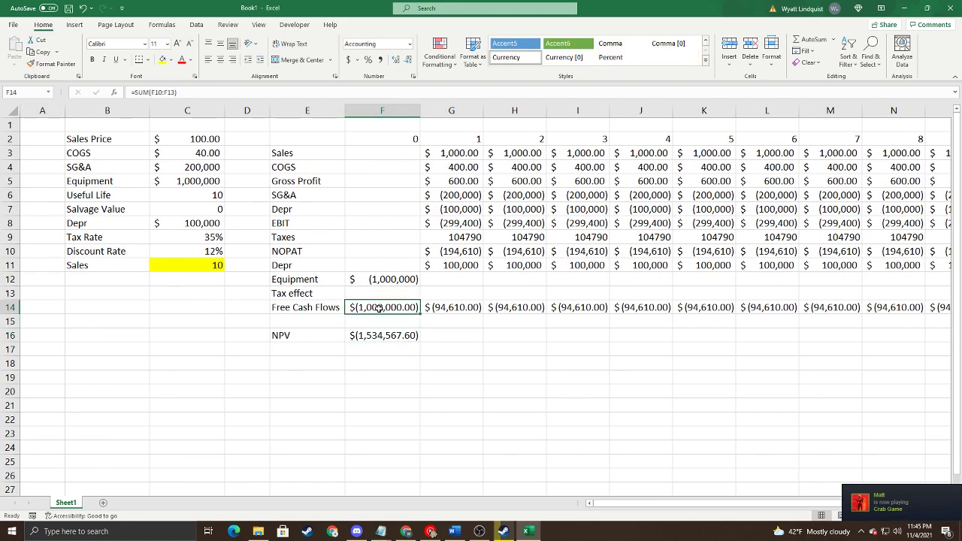
Step: Run Goal Seek to bring the NPV in F16 to 0 by changing the Sales quantity in C11, and keep the solution
click(385, 338)
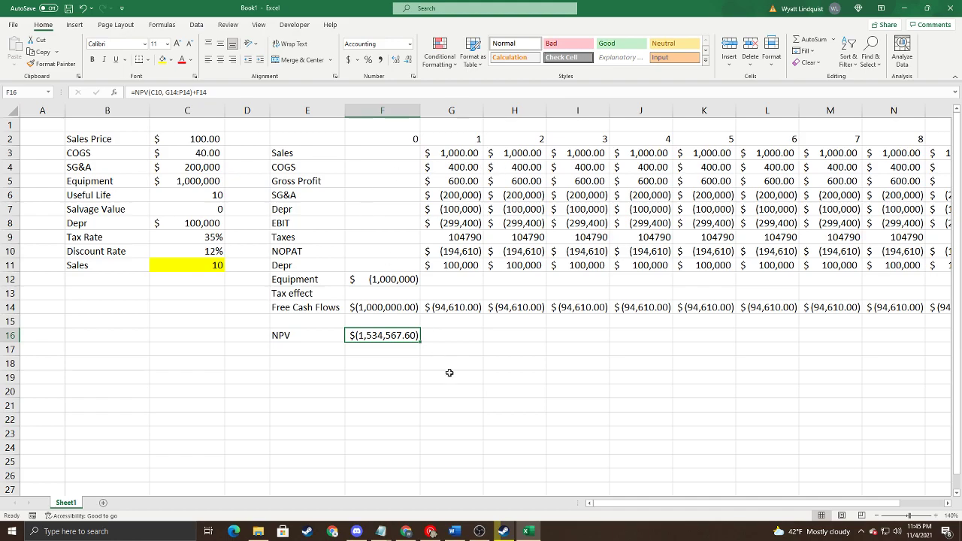
click(196, 24)
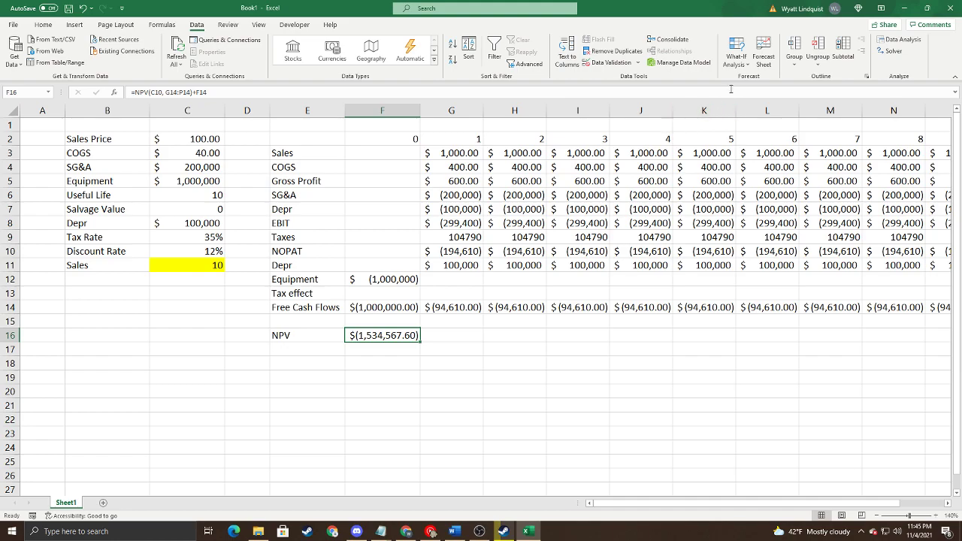
click(739, 65)
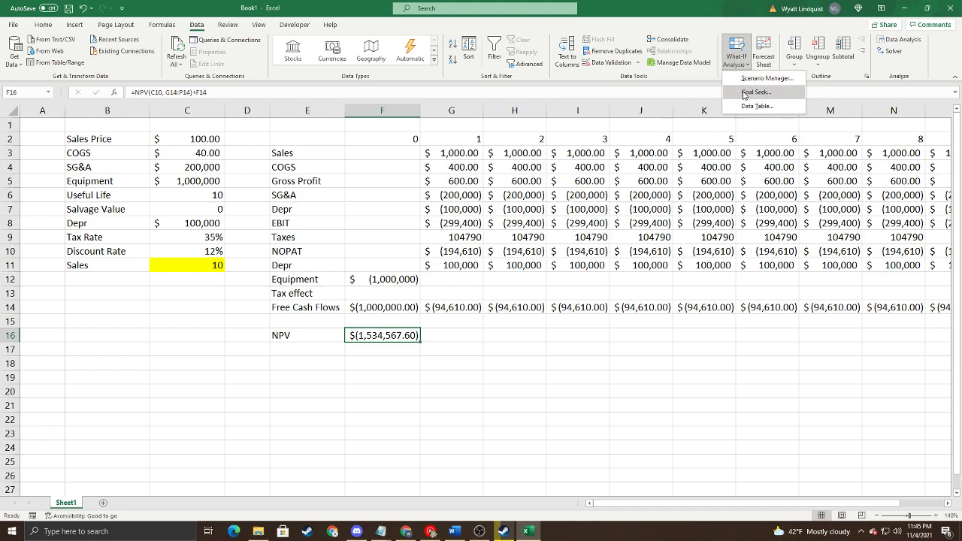
click(751, 91)
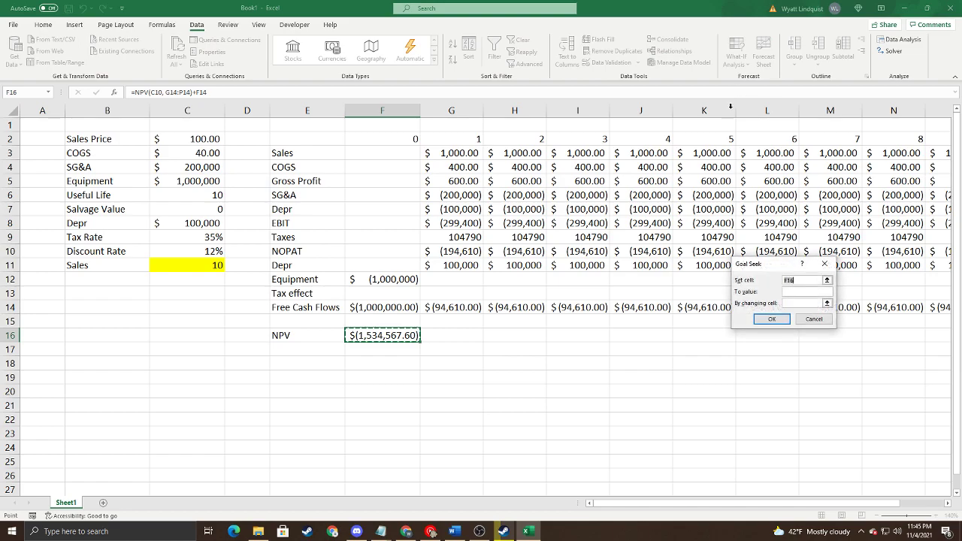
click(800, 280)
click(797, 291)
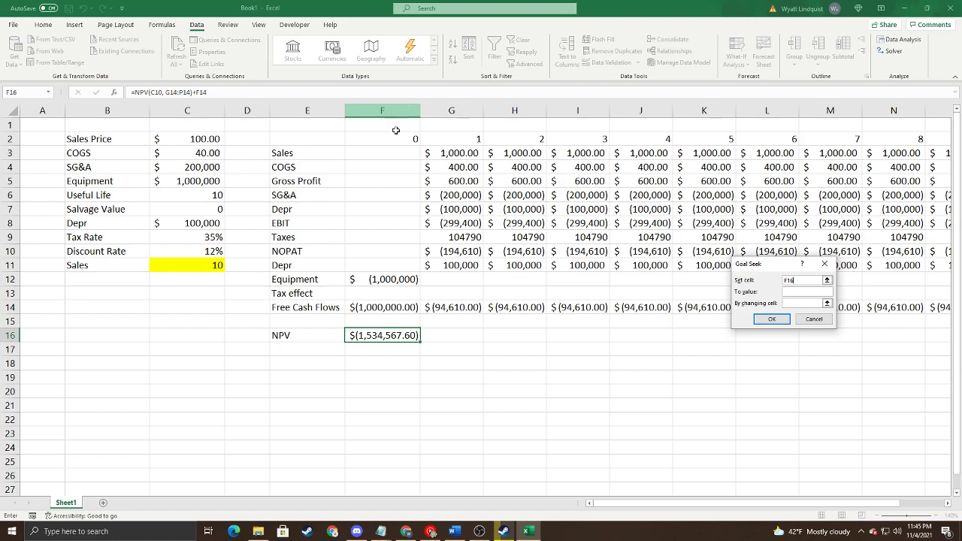
click(798, 303)
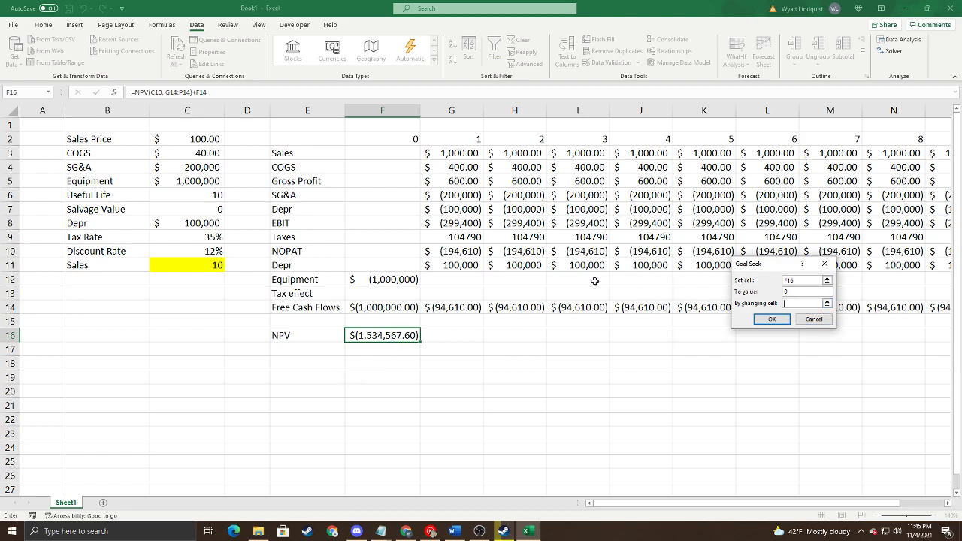
click(206, 267)
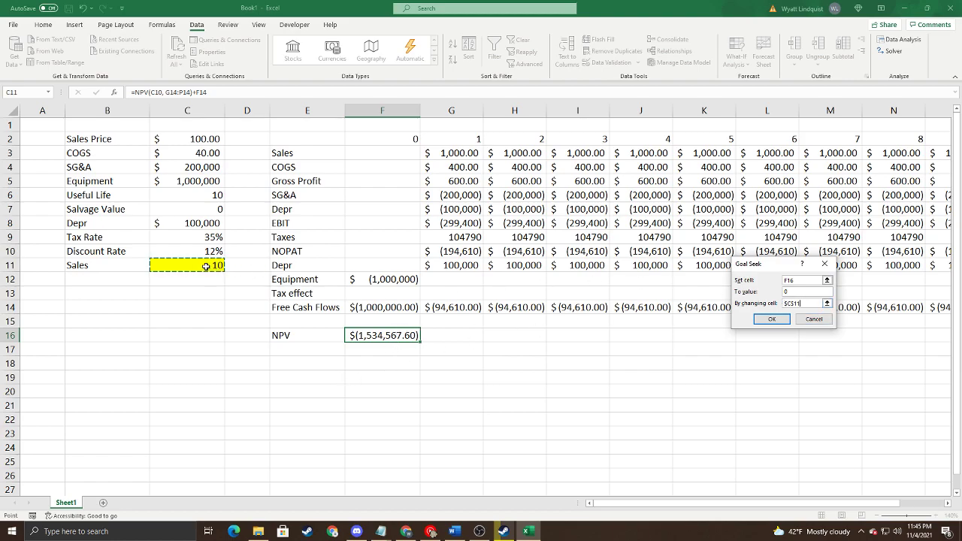
click(768, 322)
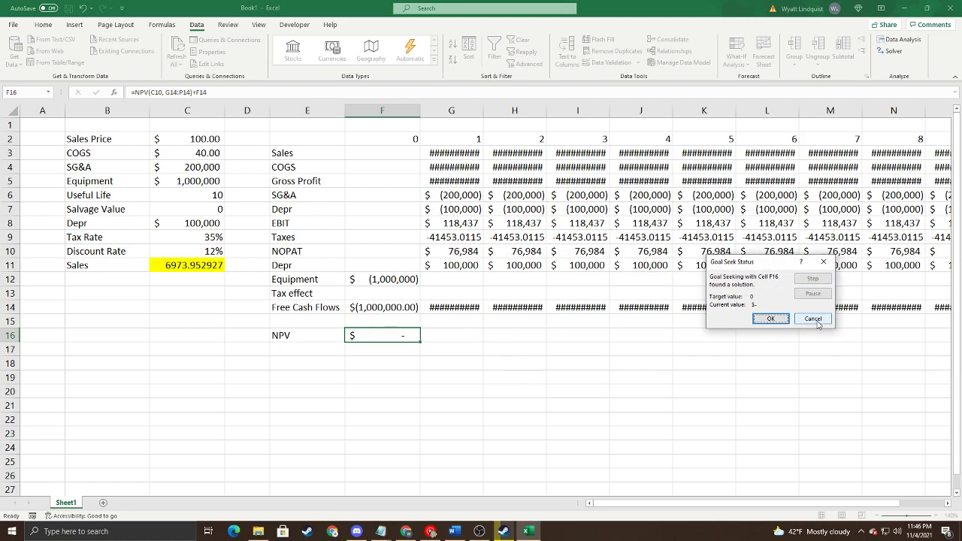
click(782, 318)
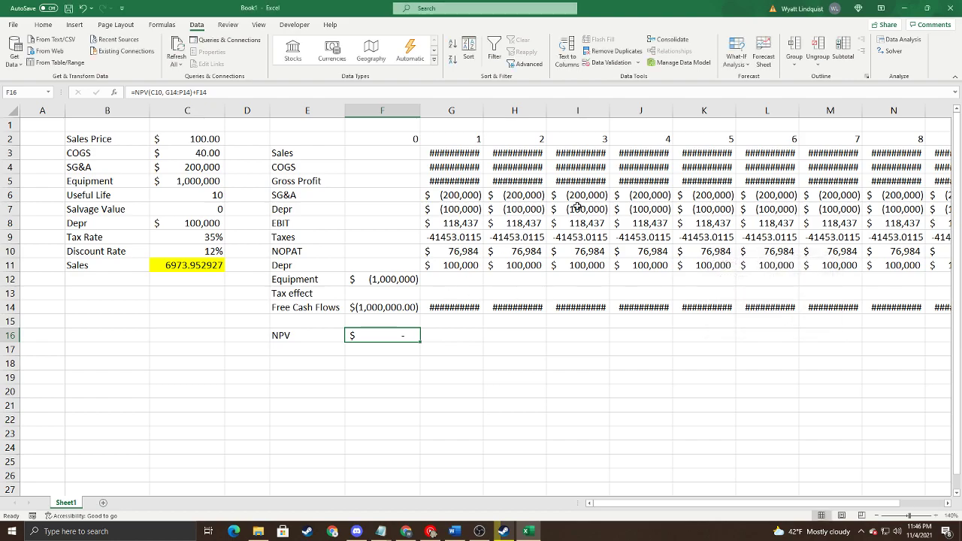
Step: Autofit the widths of columns G, H and I for years 1 to 3
double_click(484, 111)
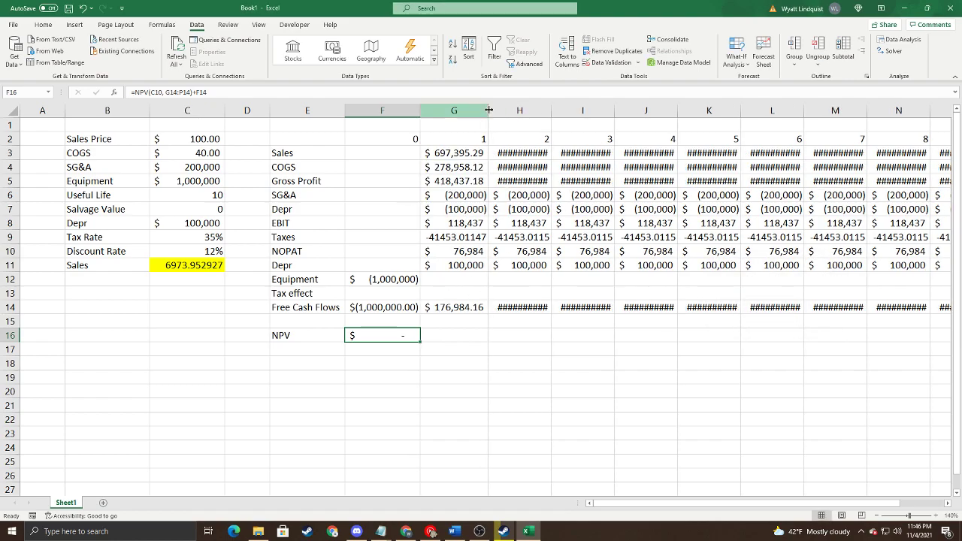
double_click(551, 111)
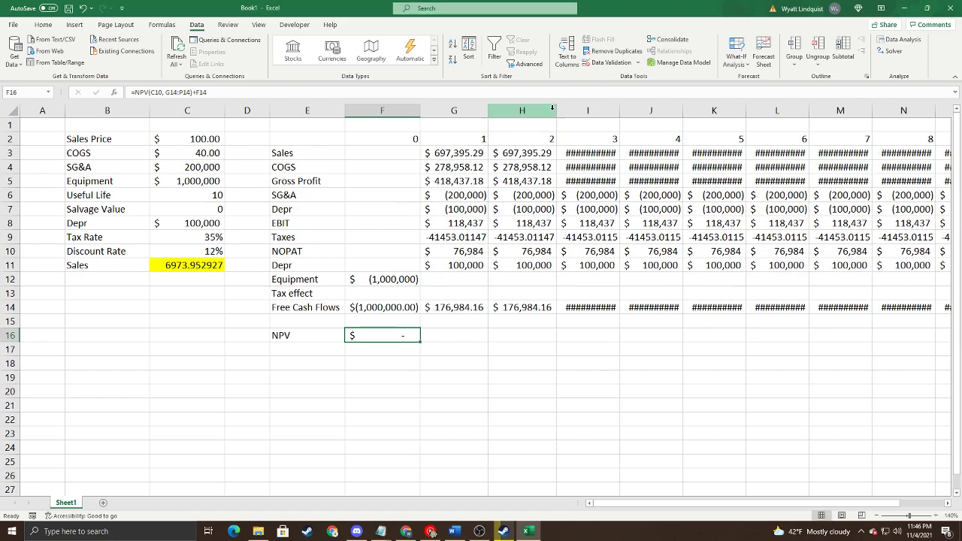
double_click(619, 107)
Step: Enter the sales quantity rounded up to whole diamonds, 6974, in C13 below the Sales input
click(201, 265)
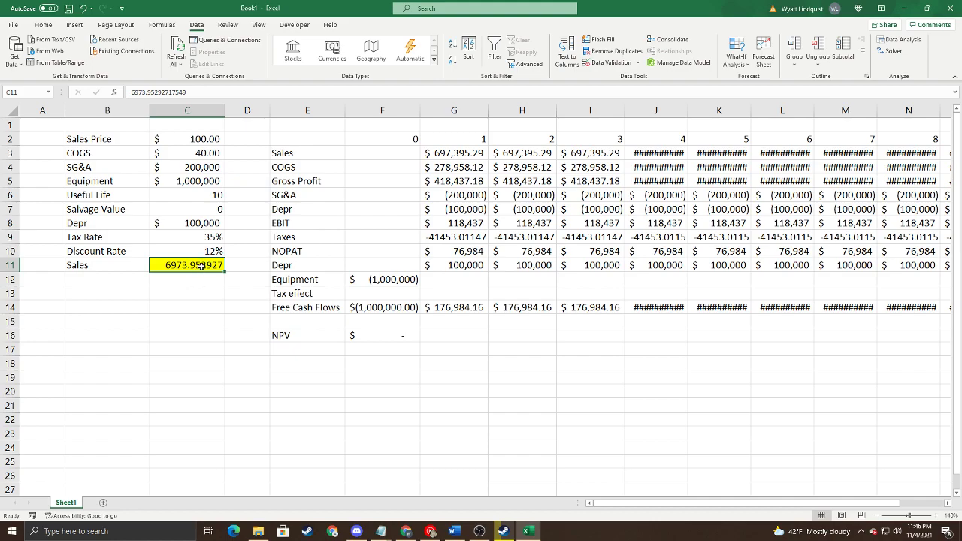
click(186, 290)
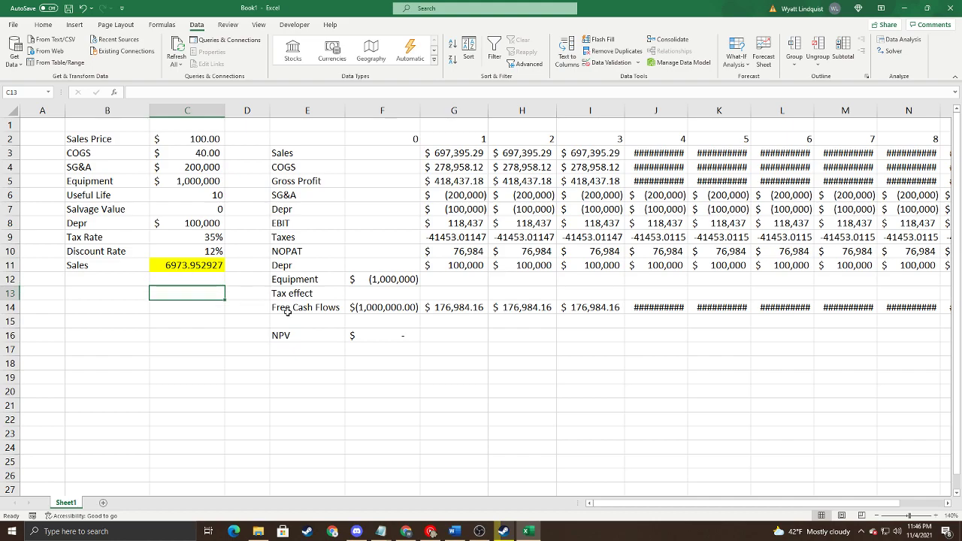
text(6)
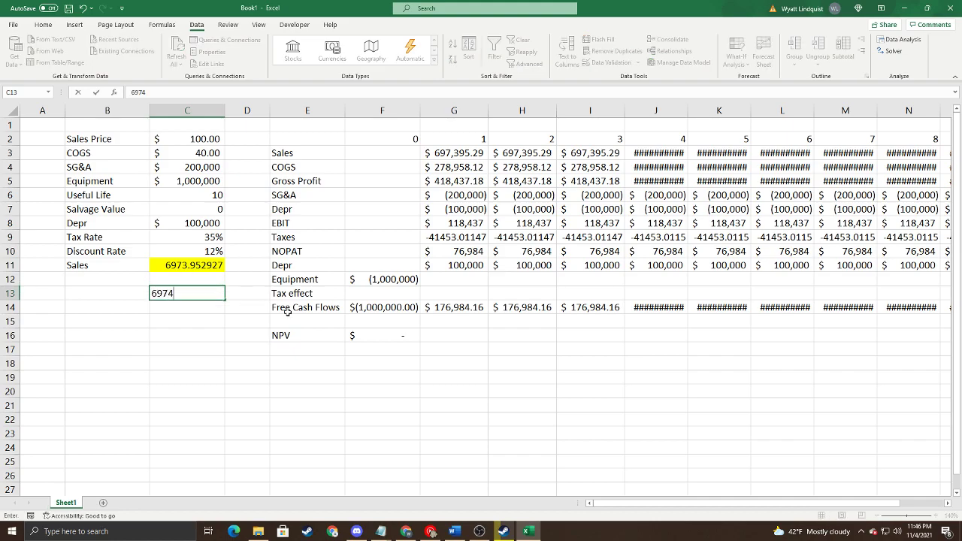
text(974)
key(Return)
key(Up)
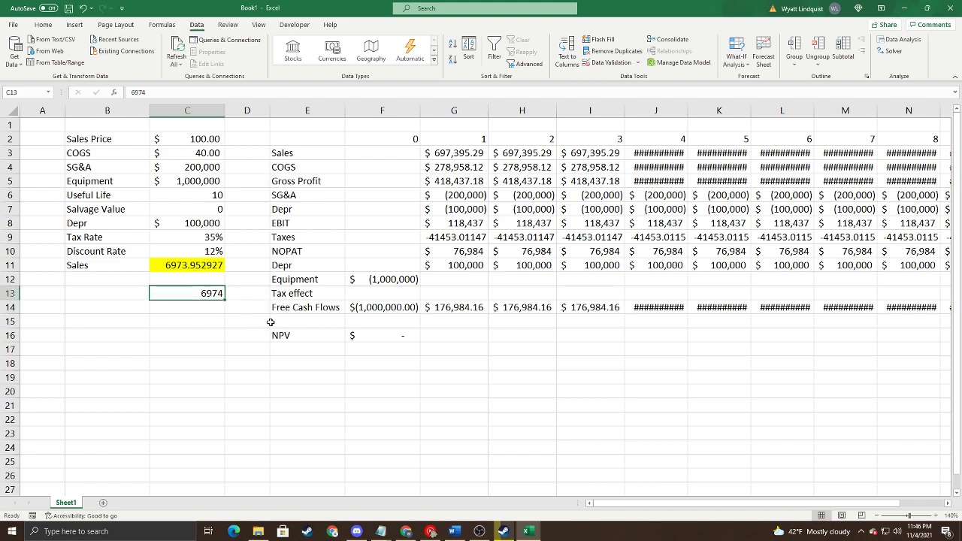
Step: Autofit the widths of columns J through M for years 4 to 7
click(379, 337)
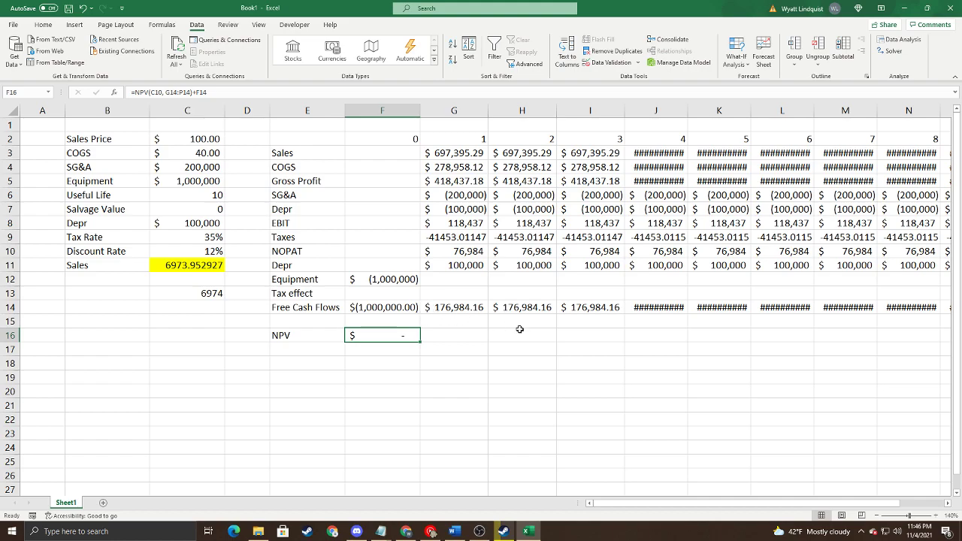
double_click(687, 105)
double_click(755, 105)
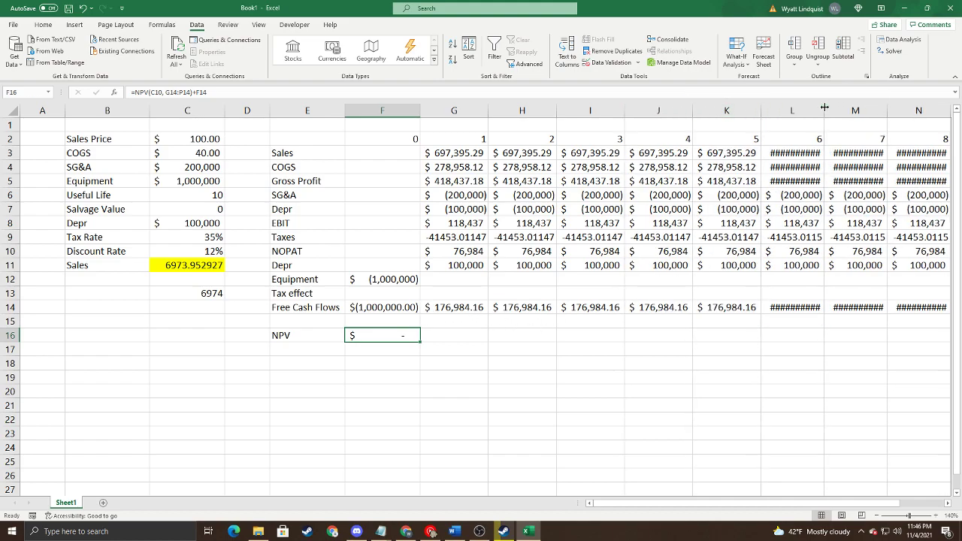
double_click(824, 106)
double_click(897, 107)
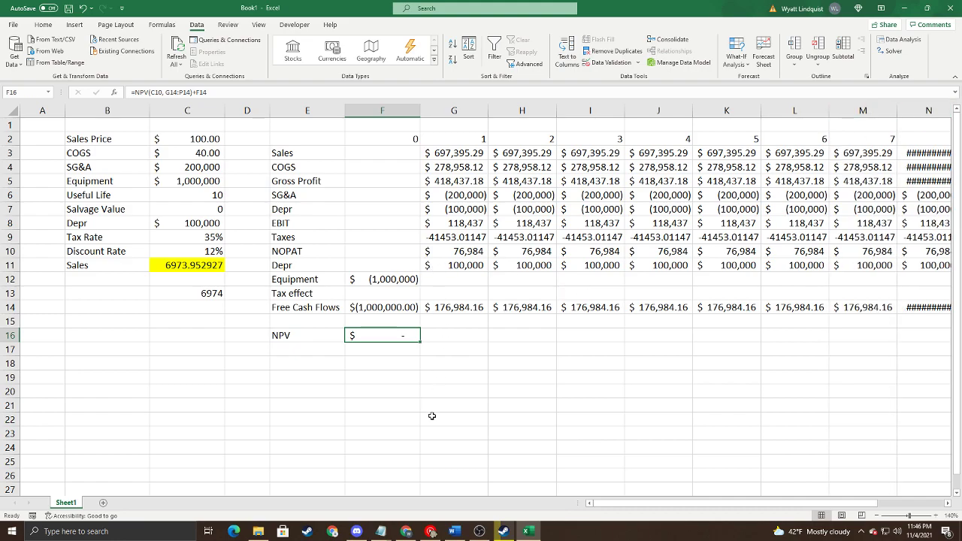
Step: Switch to Chrome to reread the accounting break-even question in part a, and review the Sales-to-Depr rows back in Excel
click(405, 532)
drag(136, 237, 239, 246)
click(238, 247)
click(606, 429)
click(405, 380)
click(188, 382)
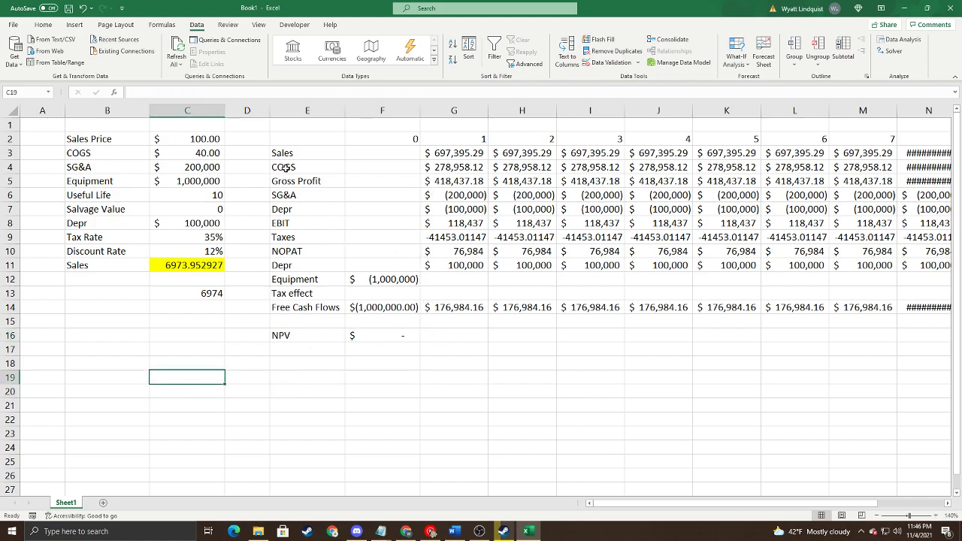
drag(296, 157, 438, 211)
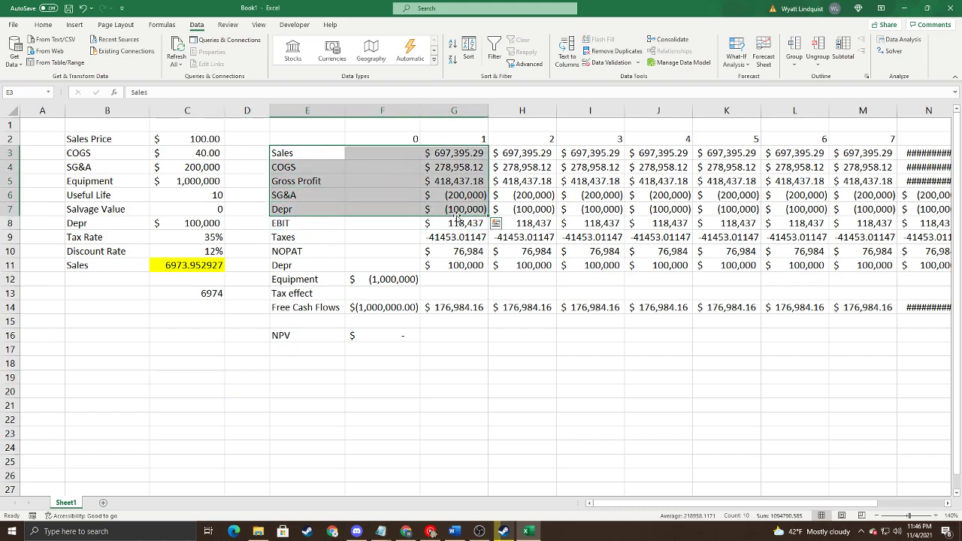
Step: Create a copy of Sheet1 at the end of the workbook and rename the copy Accountign
right_click(70, 503)
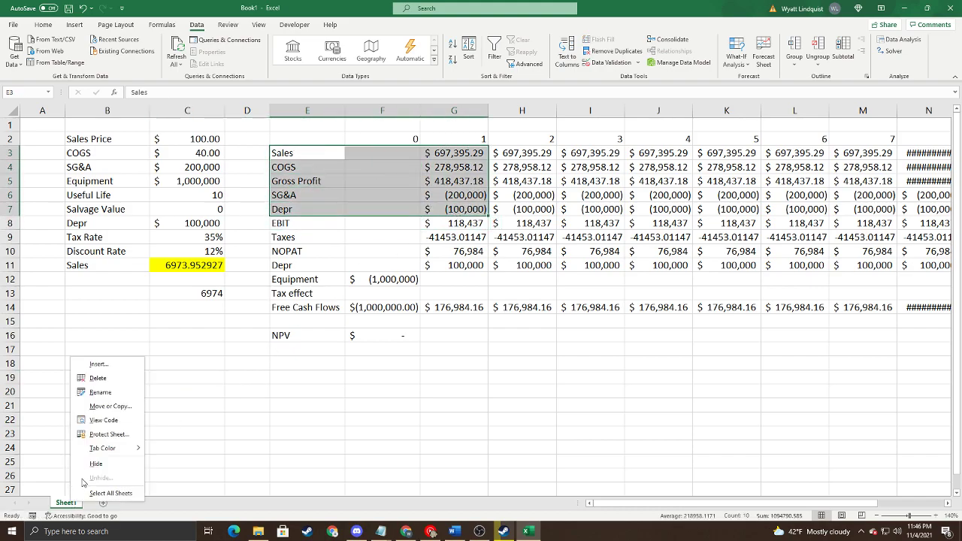
click(120, 406)
click(84, 409)
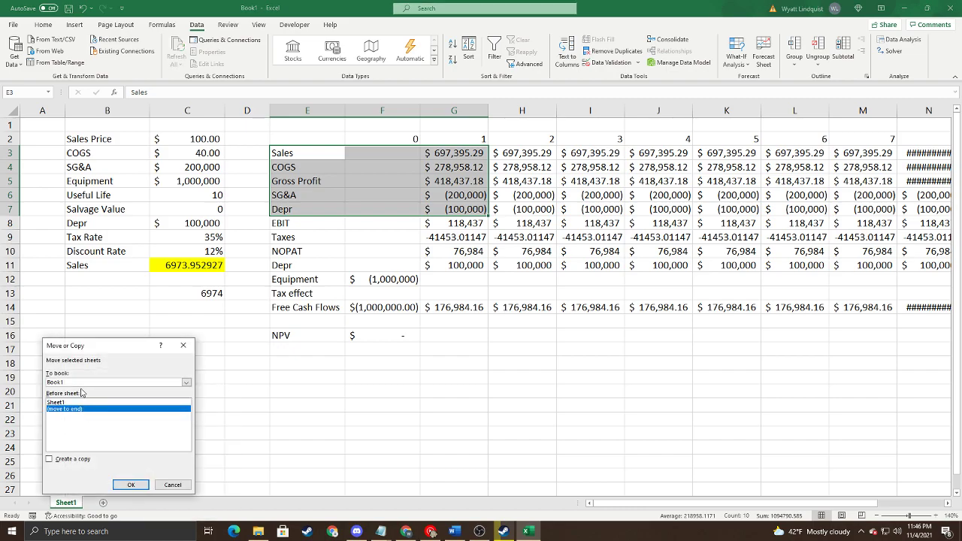
click(60, 459)
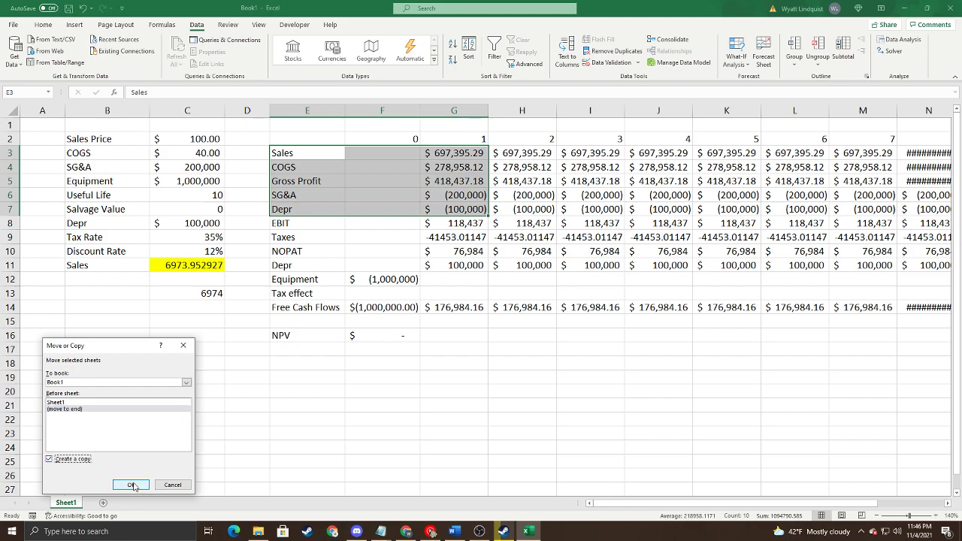
click(132, 485)
key(alt+h)
text(orAccountign)
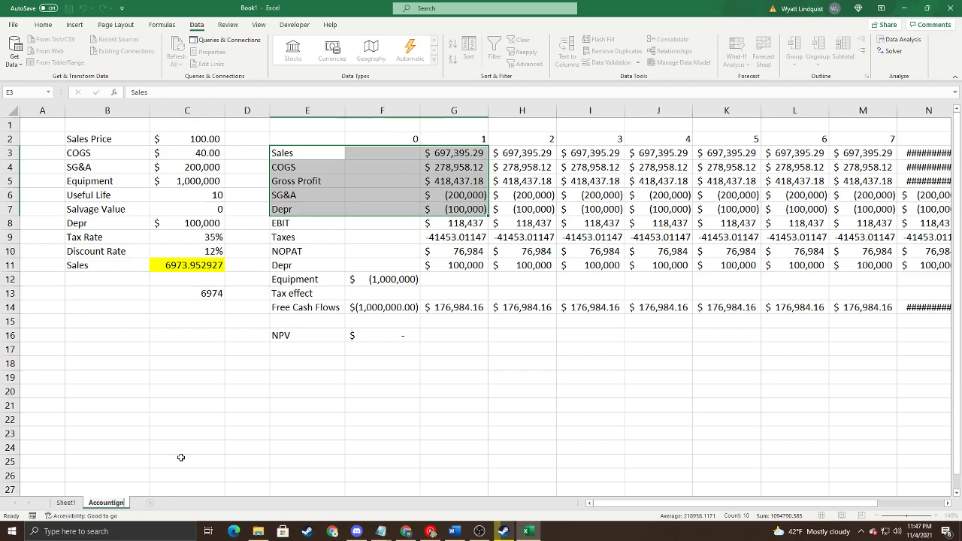
key(Return)
click(380, 236)
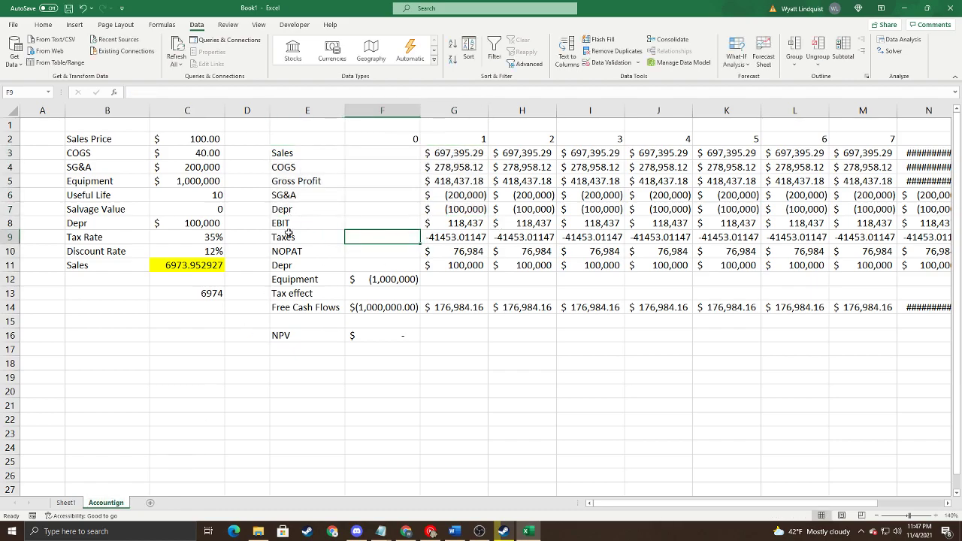
Step: Clear everything below the EBIT row on the Accountign sheet, from Taxes through NPV, across the range E9:Q16
drag(291, 239, 455, 251)
click(441, 263)
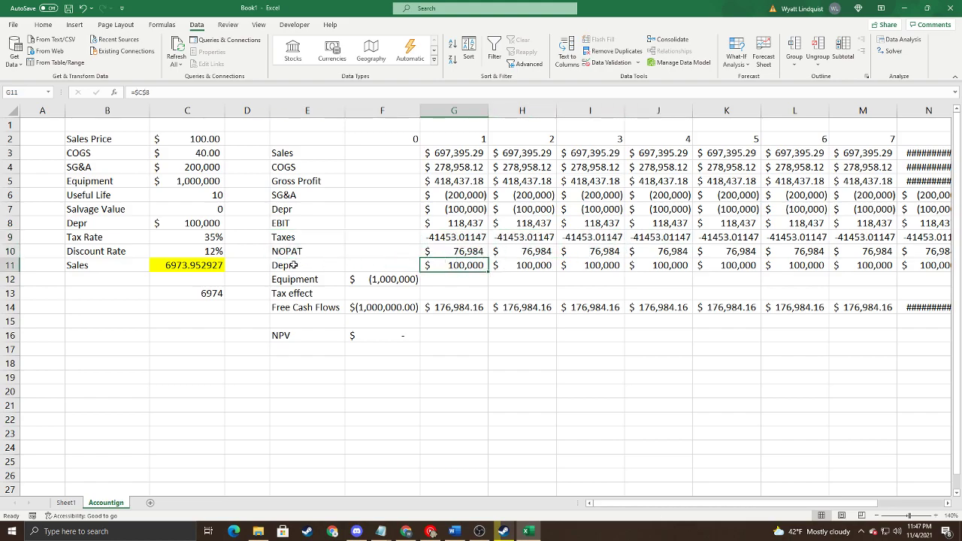
drag(288, 239, 887, 340)
key(Delete)
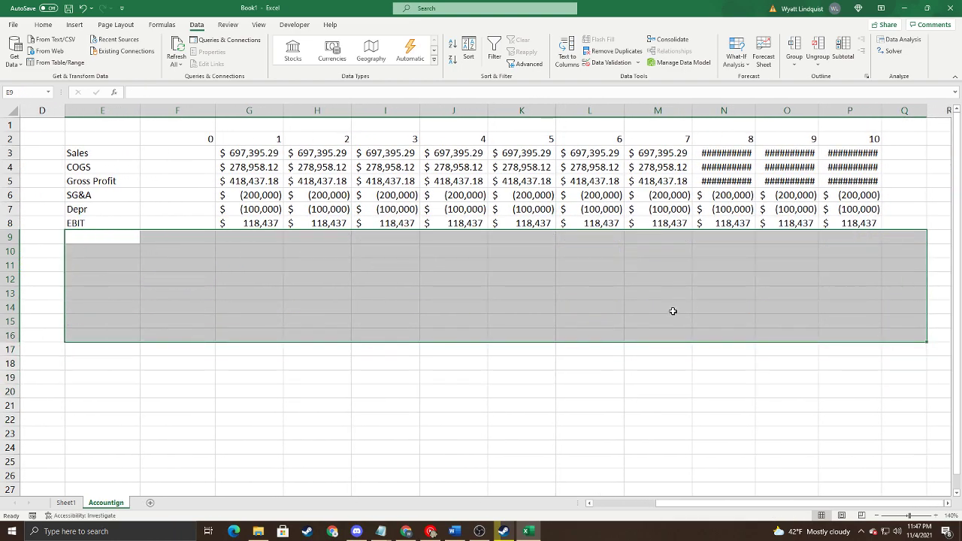
scroll(672, 309, left, 3)
click(402, 247)
click(284, 238)
click(324, 250)
click(326, 233)
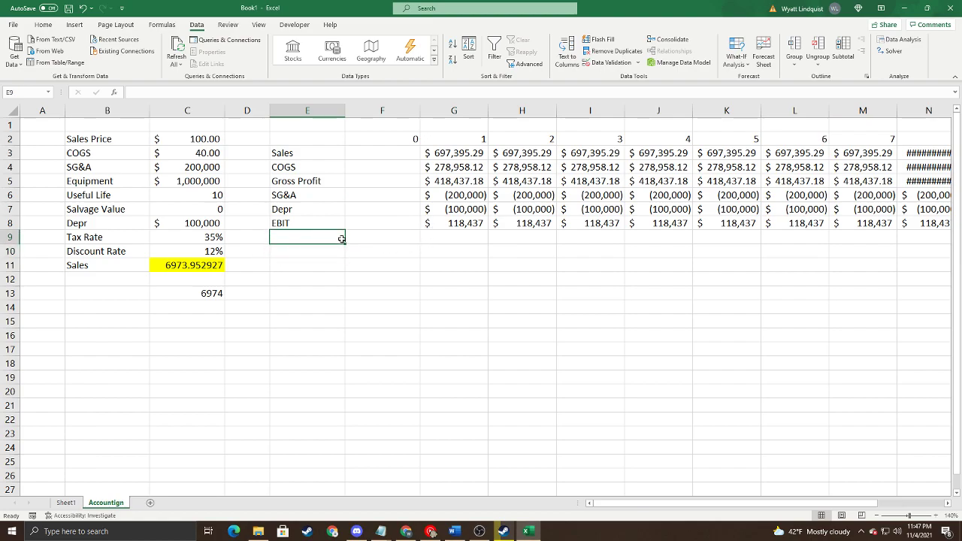
Step: Run Goal Seek to bring year 1 EBIT in G8 to 0 by changing the Sales quantity in C11, and keep the solution
click(446, 233)
click(458, 225)
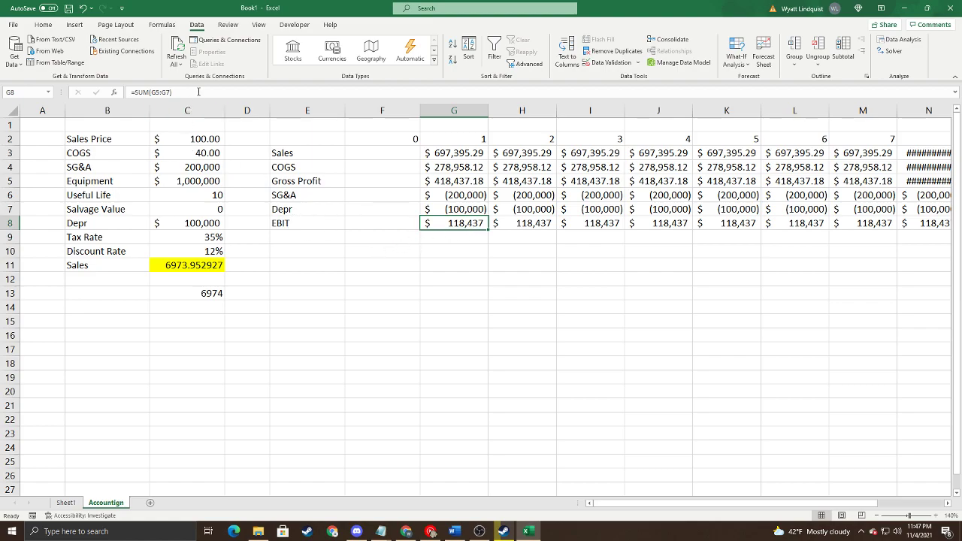
click(736, 58)
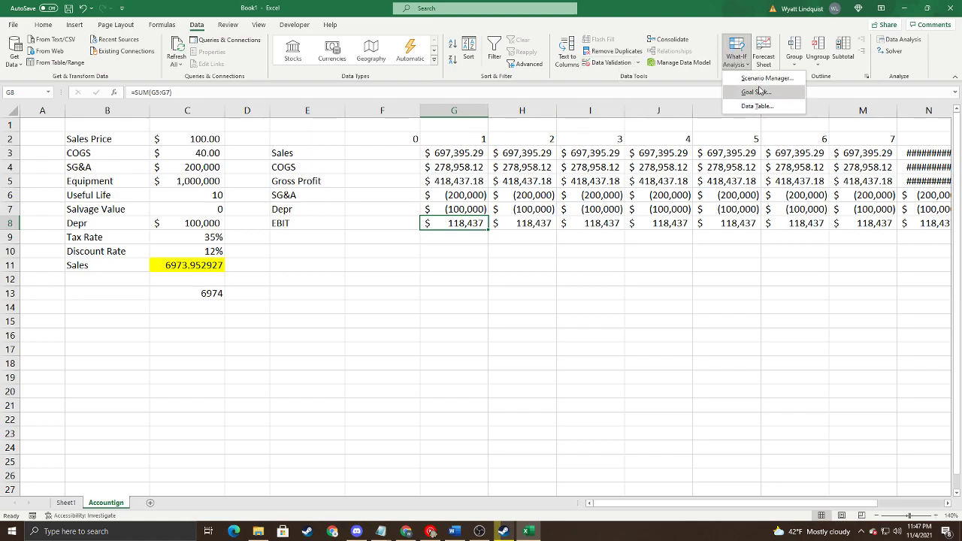
click(756, 92)
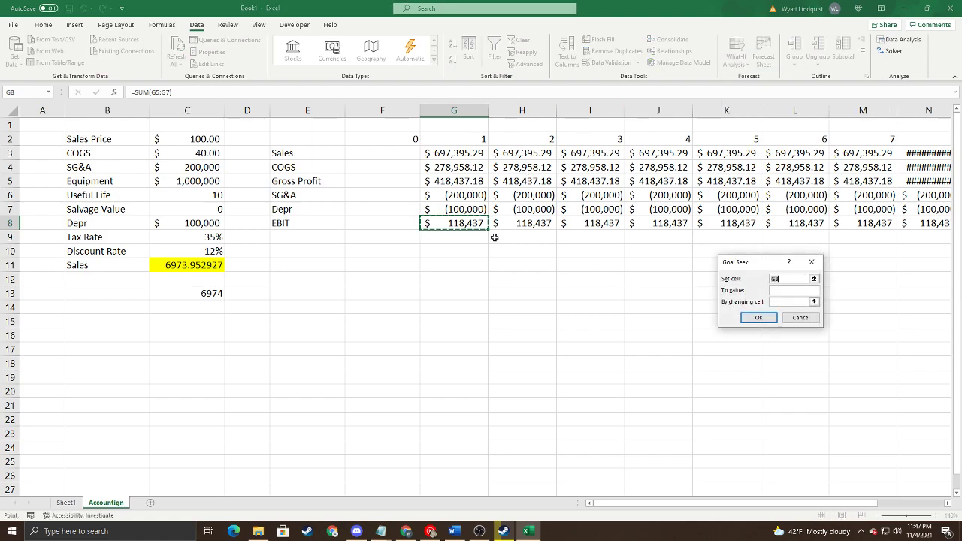
click(784, 289)
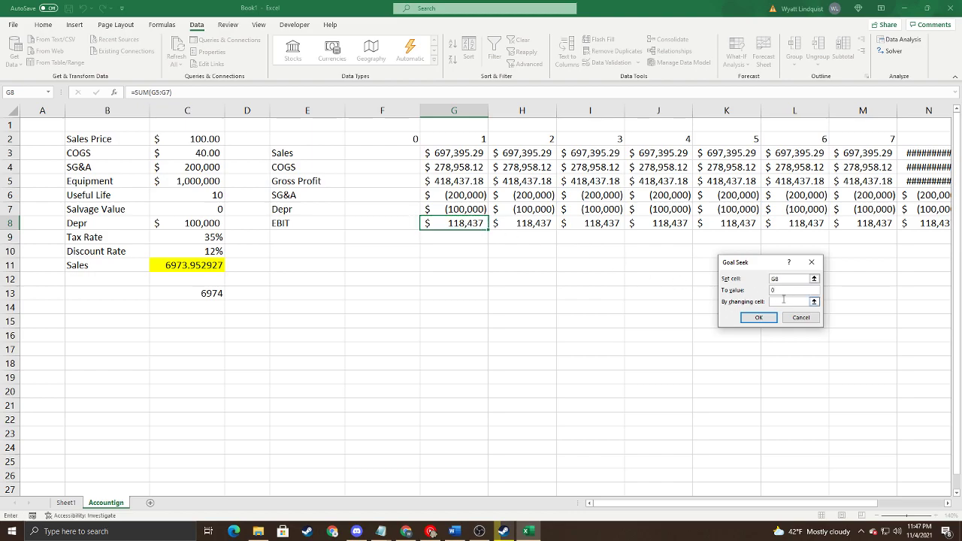
click(195, 264)
key(Return)
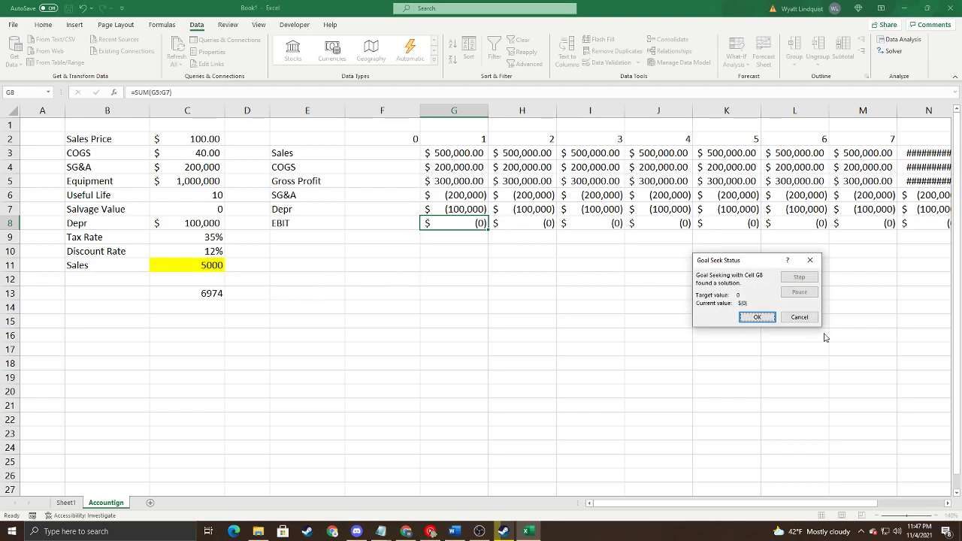
click(757, 317)
click(188, 266)
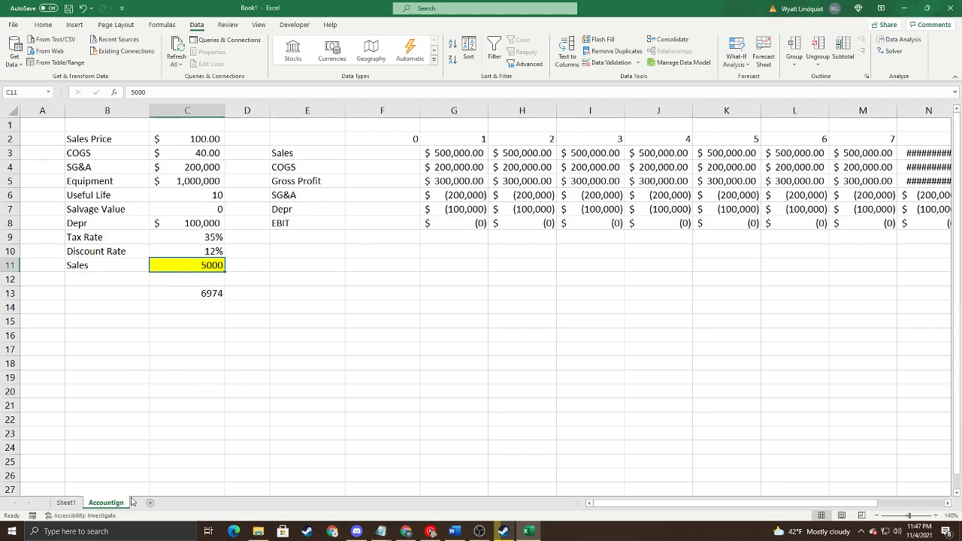
Step: Switch to Chrome, open Additional Economic BE Templates and Solutions, and move the browser window so the Excel inputs are also visible
click(406, 531)
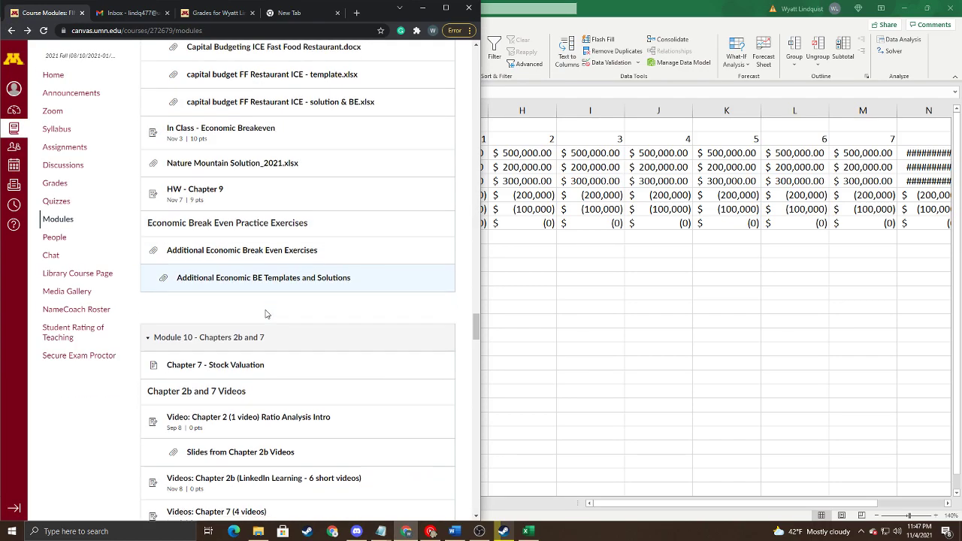
click(256, 276)
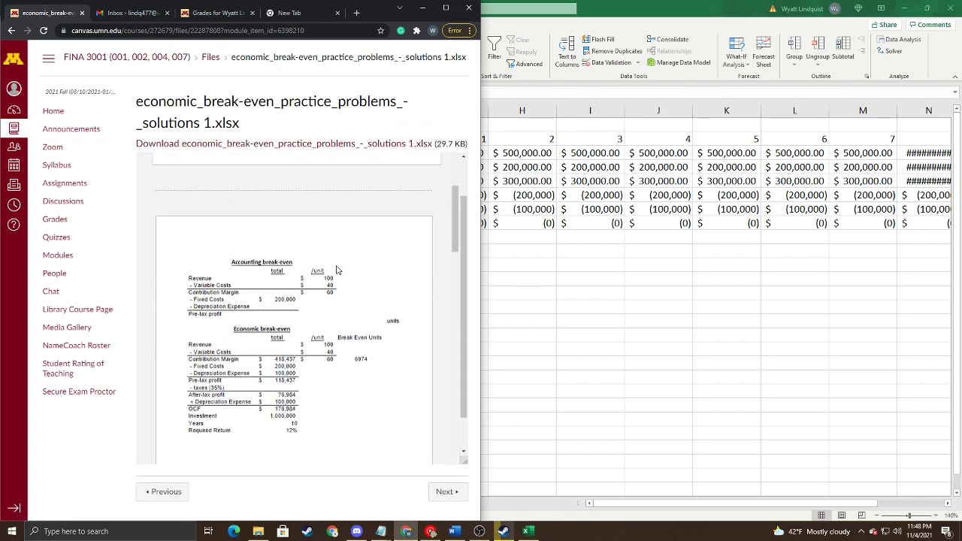
scroll(315, 326, down, 5)
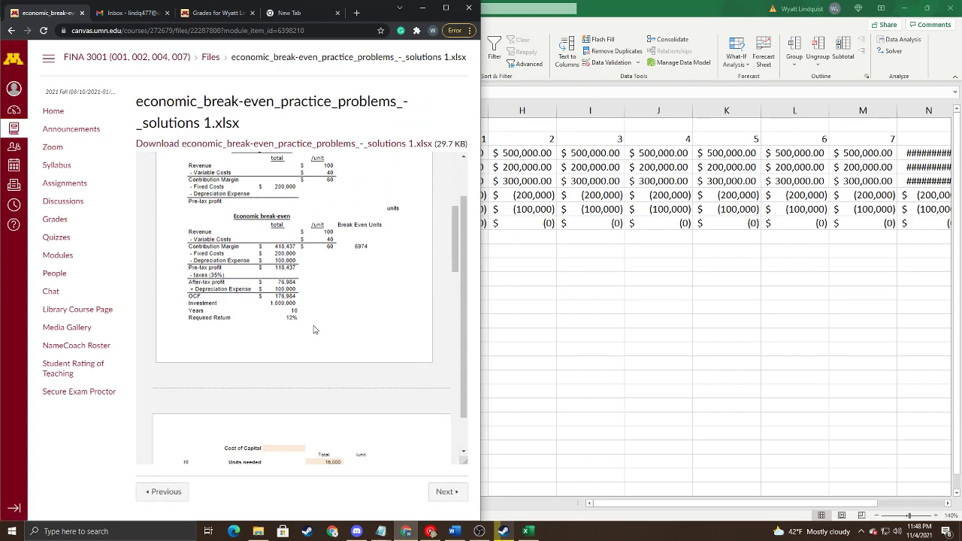
scroll(315, 332, up, 5)
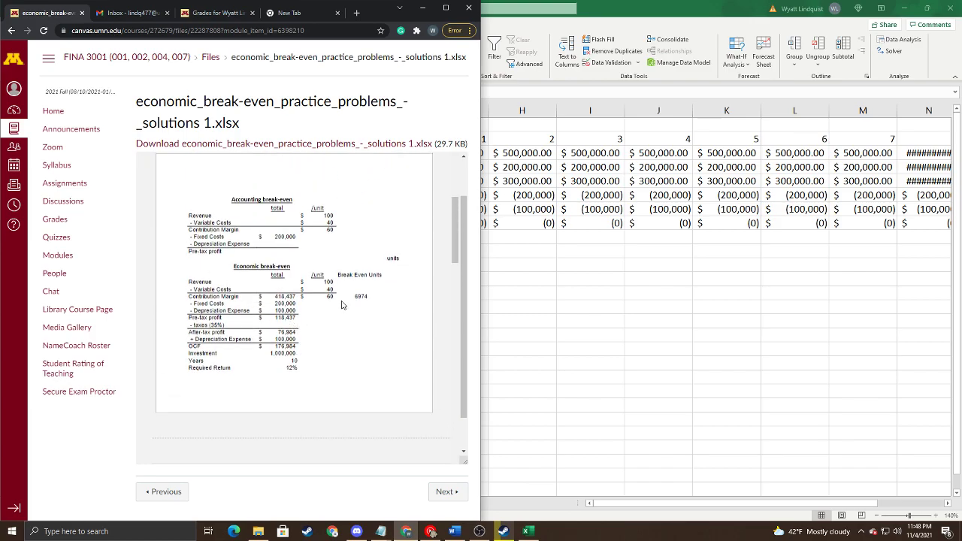
drag(379, 17, 768, 67)
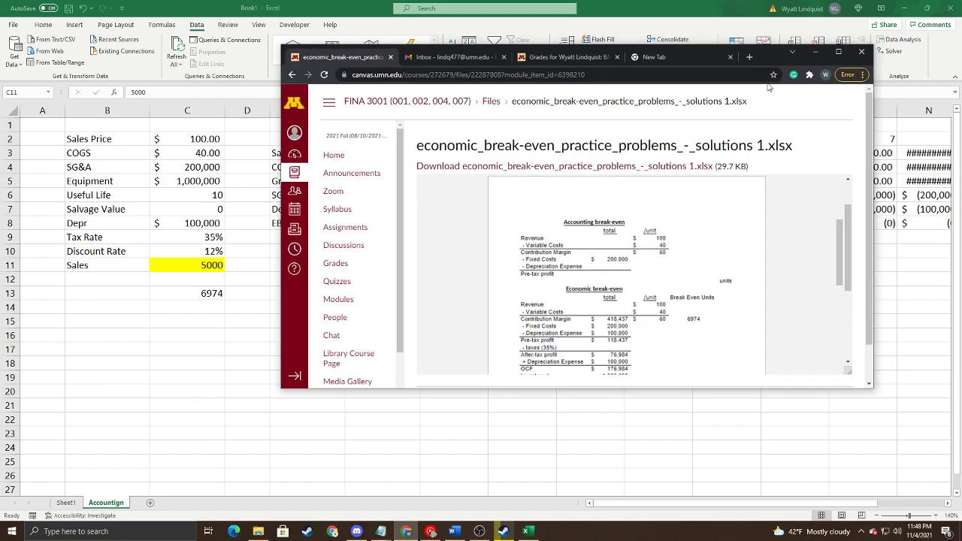
Step: Check the 6974 in C13 against the solutions file, examining its accounting and economic break-even tables and the neighbouring templates
click(204, 293)
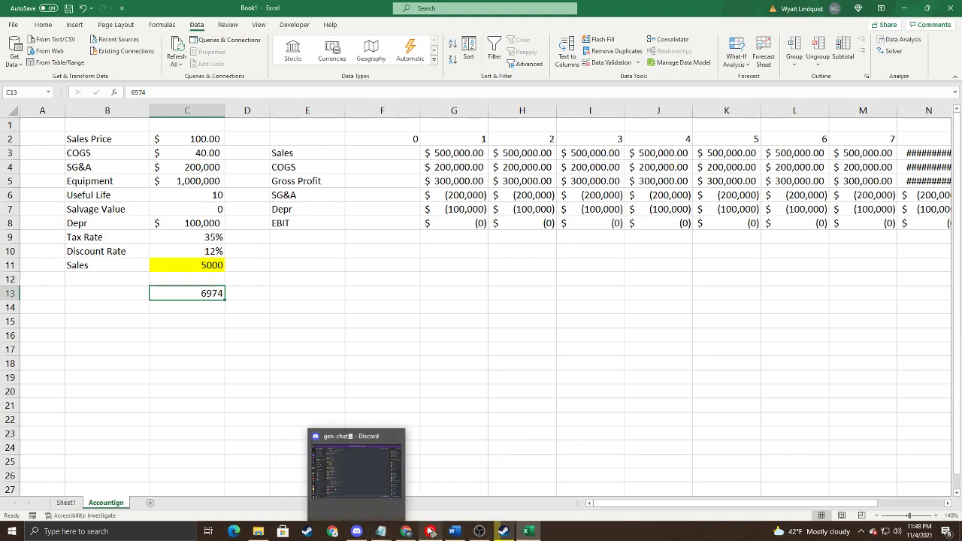
click(411, 535)
scroll(621, 278, down, 3)
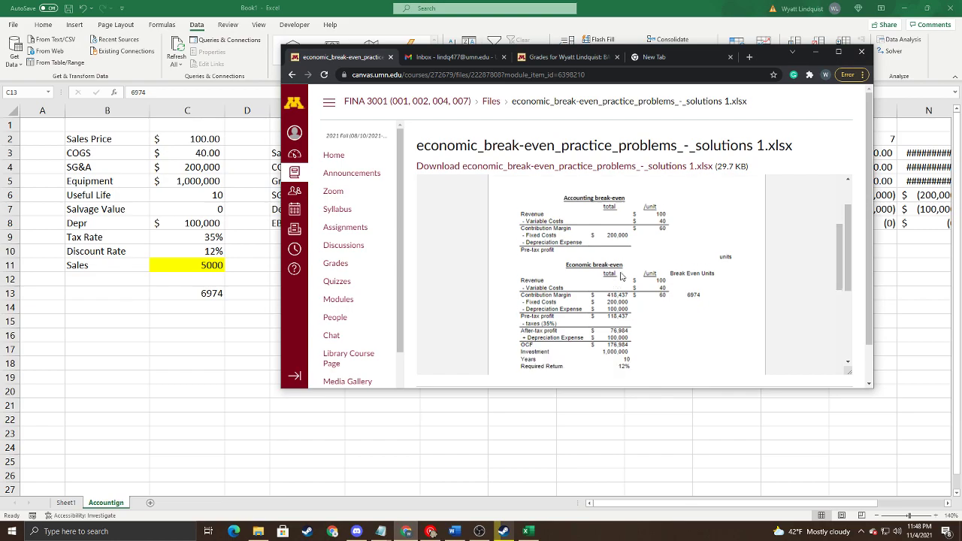
scroll(621, 278, down, 5)
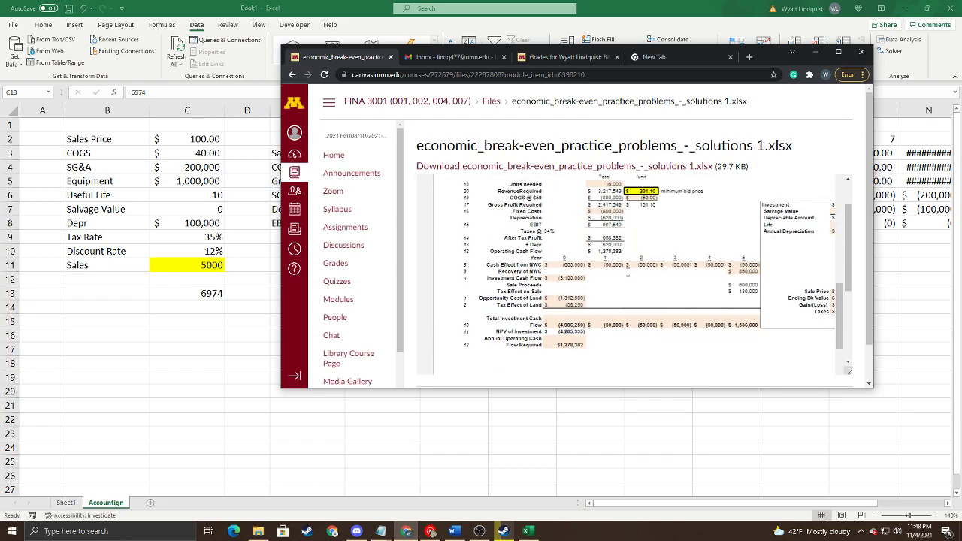
scroll(601, 282, up, 5)
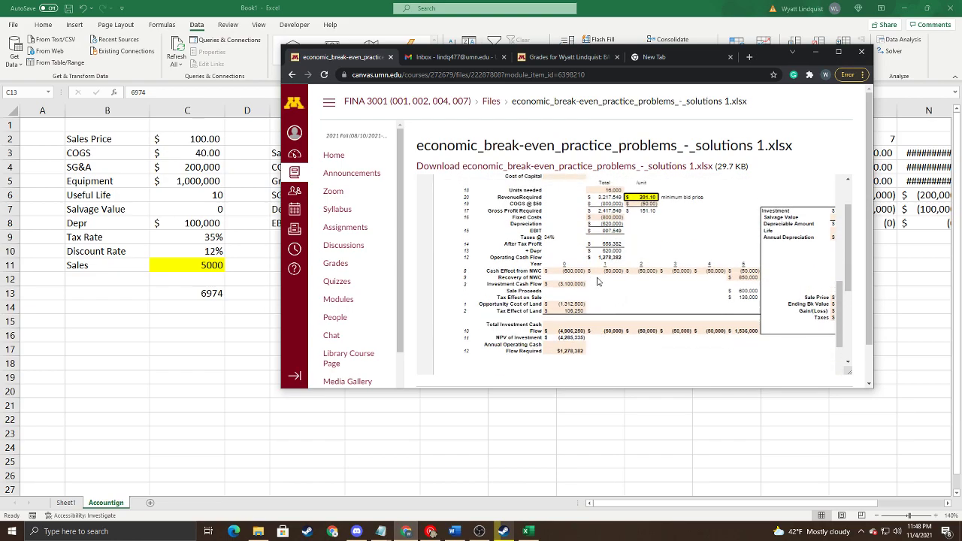
scroll(636, 282, up, 2)
scroll(617, 281, down, 3)
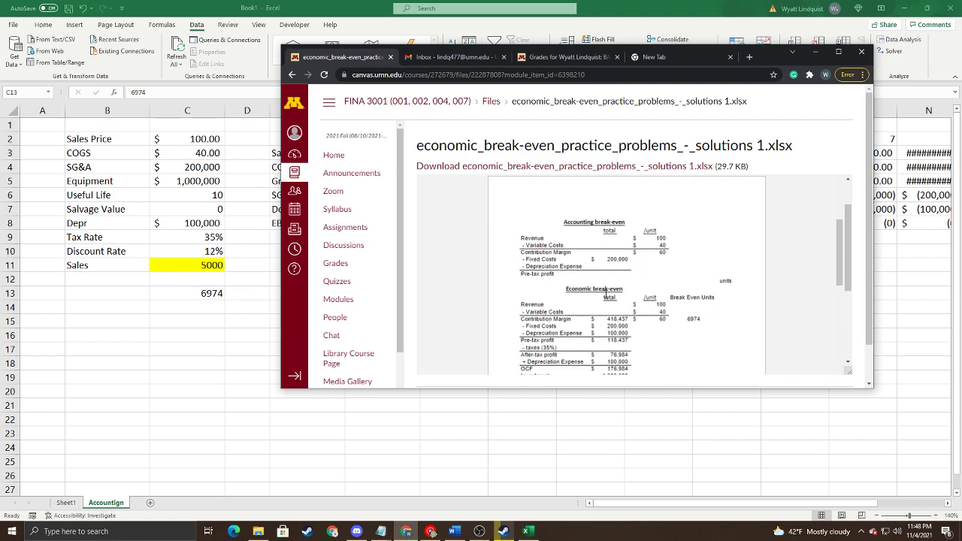
scroll(602, 290, down, 2)
scroll(587, 276, up, 2)
scroll(594, 282, down, 5)
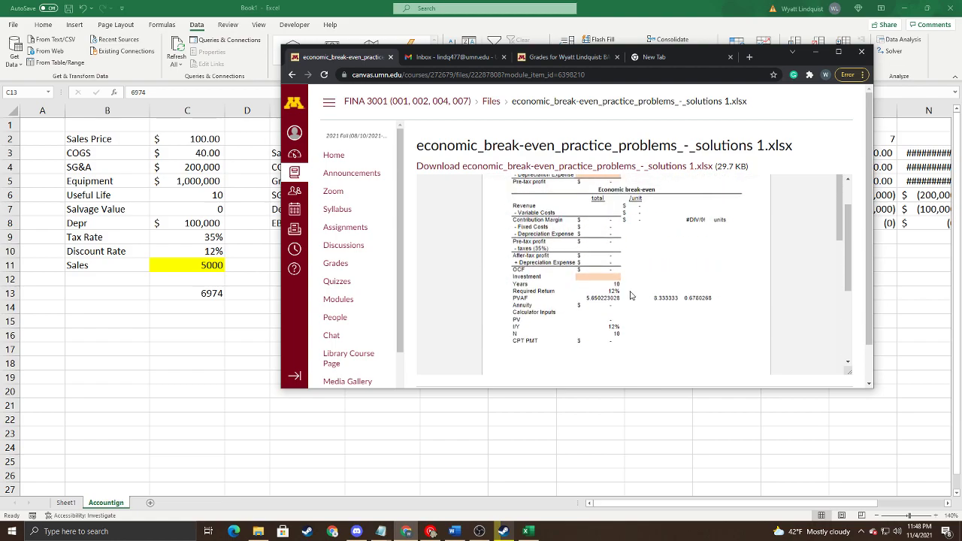
scroll(623, 304, up, 3)
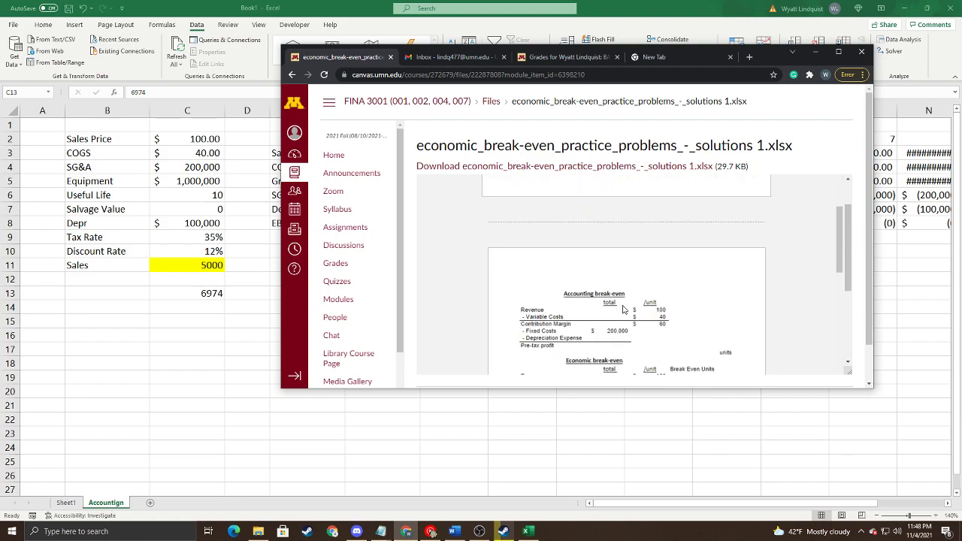
scroll(623, 303, down, 1)
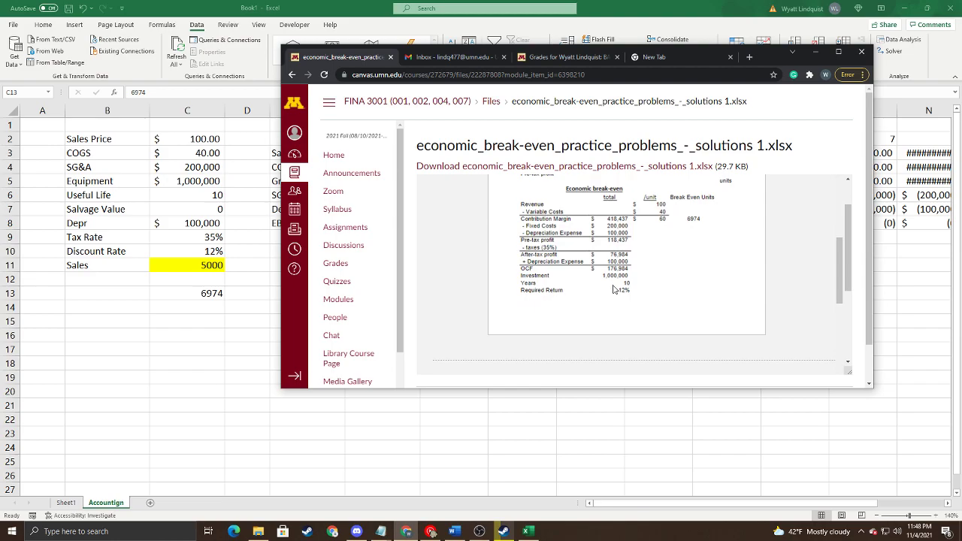
scroll(613, 289, up, 2)
scroll(611, 297, down, 2)
scroll(621, 299, down, 1)
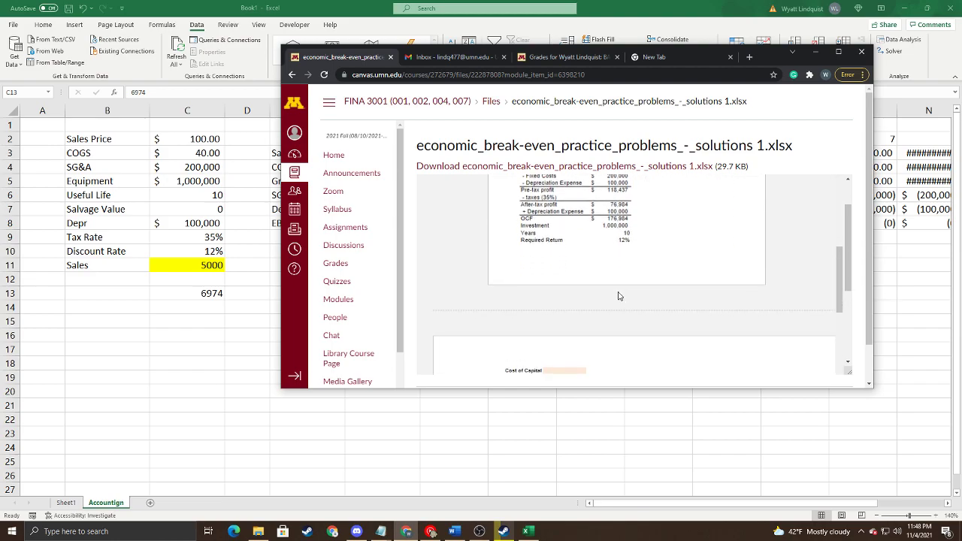
scroll(616, 294, up, 1)
scroll(653, 279, up, 1)
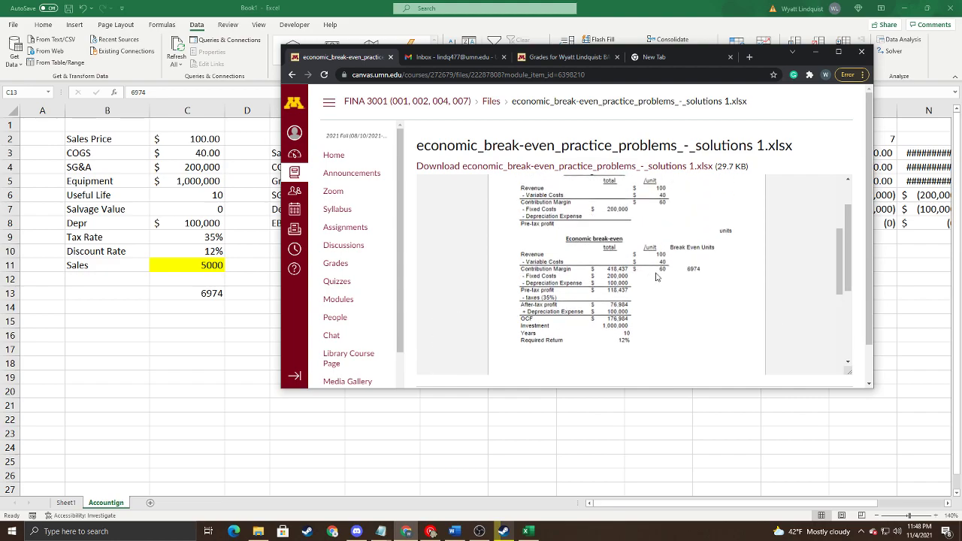
scroll(661, 270, down, 5)
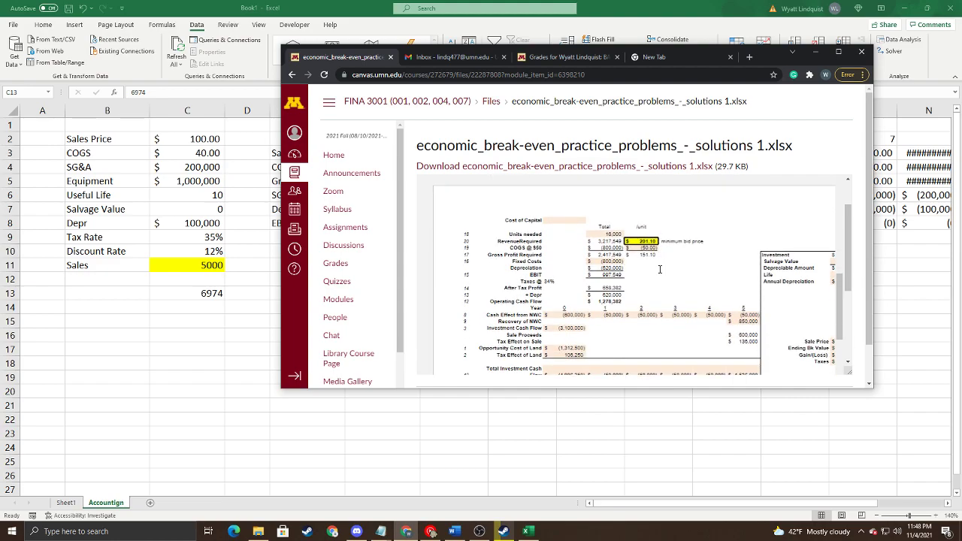
scroll(660, 269, up, 3)
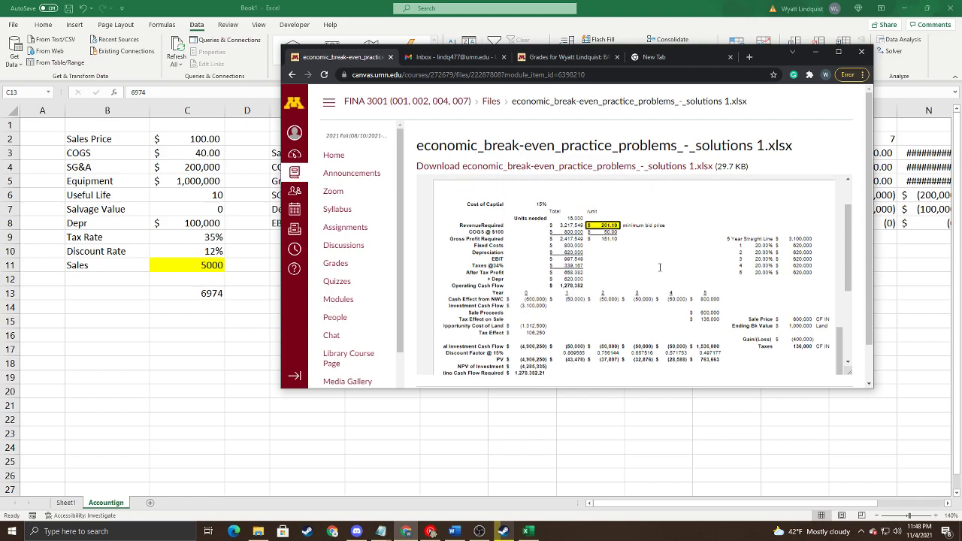
scroll(660, 267, up, 3)
scroll(661, 268, down, 1)
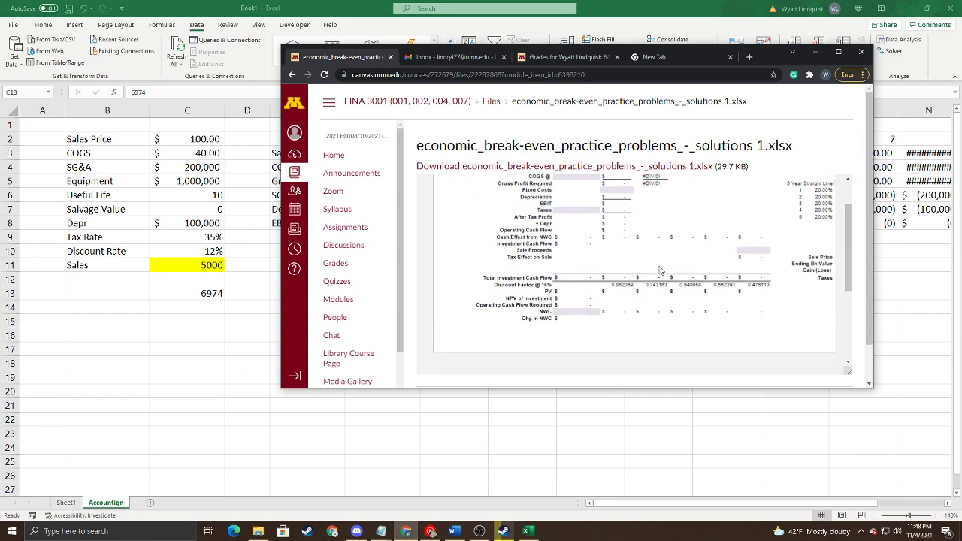
scroll(661, 271, up, 2)
scroll(662, 271, up, 5)
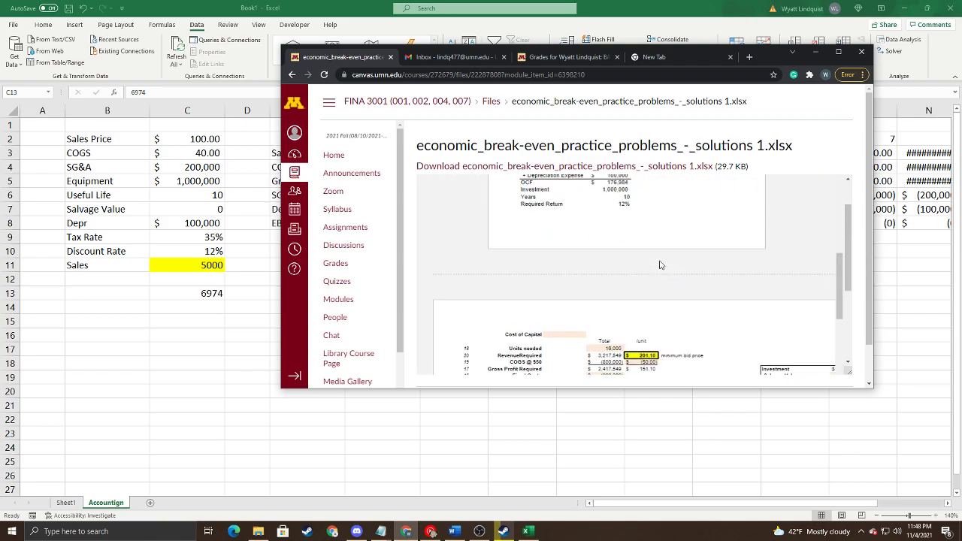
scroll(660, 265, down, 1)
scroll(661, 265, up, 5)
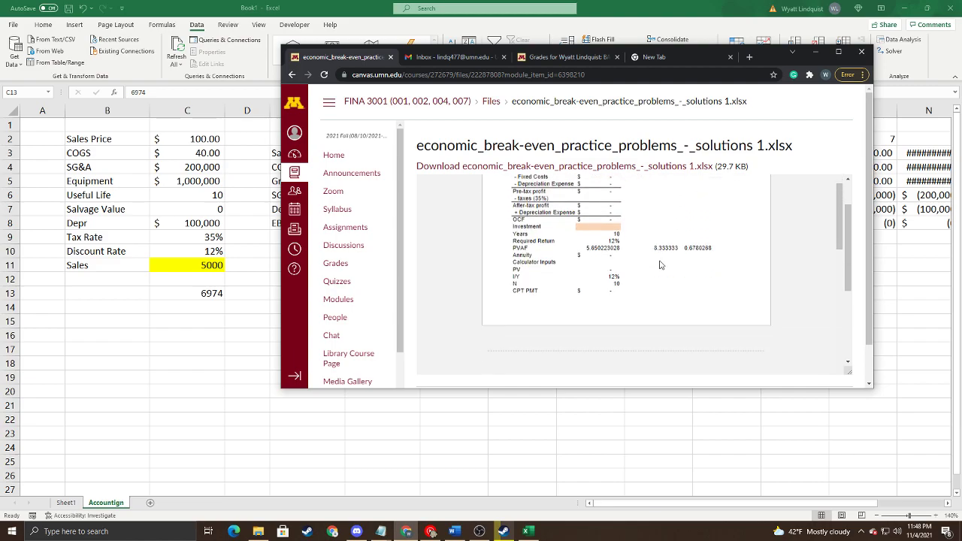
scroll(660, 266, up, 1)
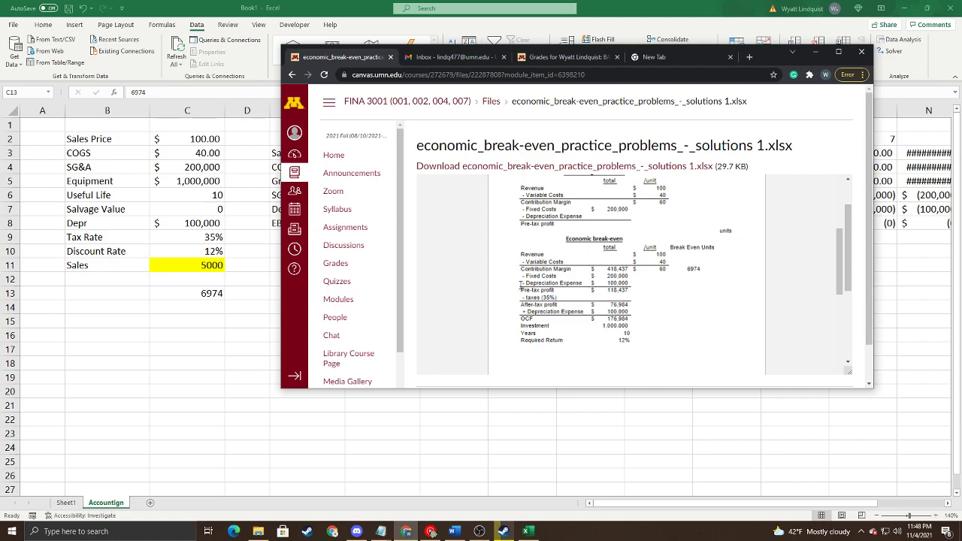
scroll(631, 263, up, 2)
scroll(623, 272, down, 2)
scroll(623, 272, down, 1)
scroll(630, 276, up, 1)
click(836, 54)
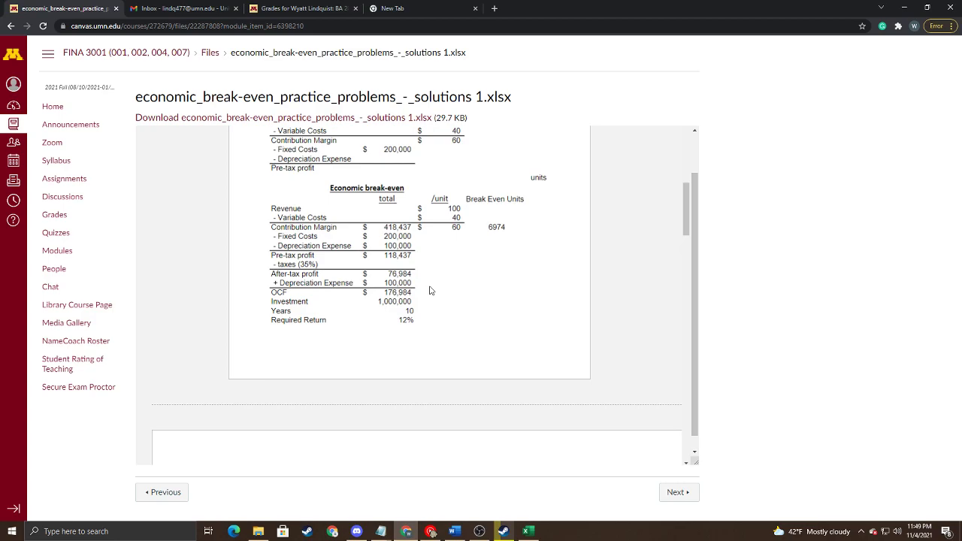
Step: Switch back to Excel and review the full cash flow model from Sales to NPV on Sheet1
click(528, 532)
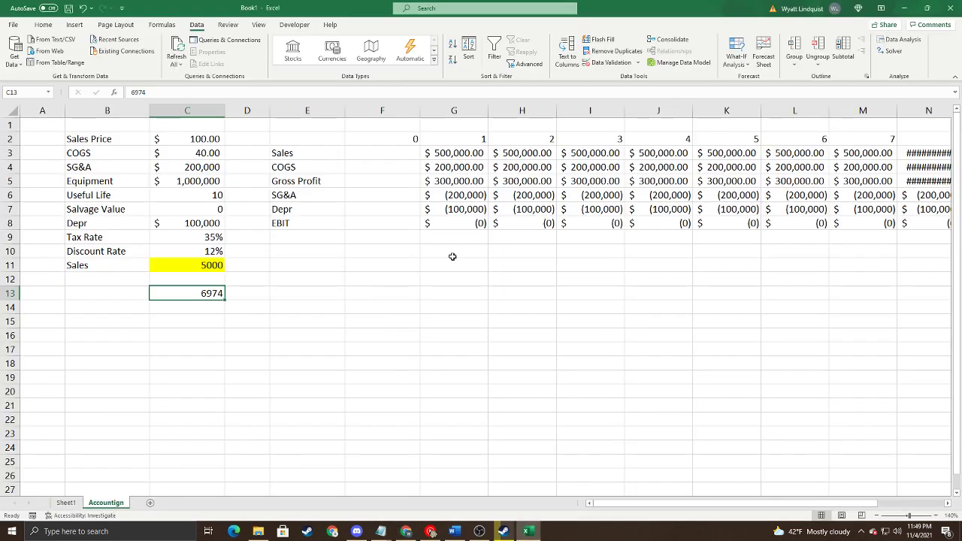
click(66, 502)
drag(301, 164, 300, 166)
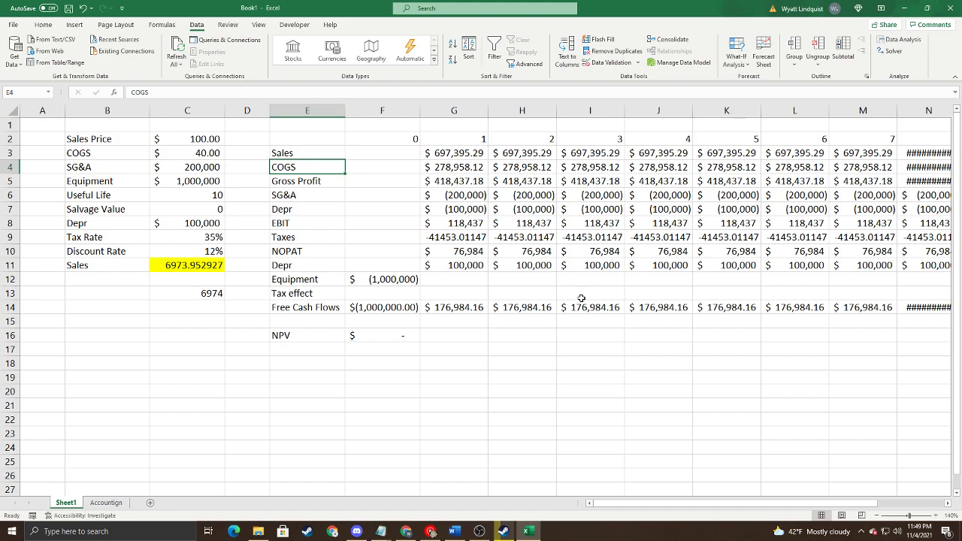
scroll(436, 328, down, 1)
scroll(445, 332, up, 1)
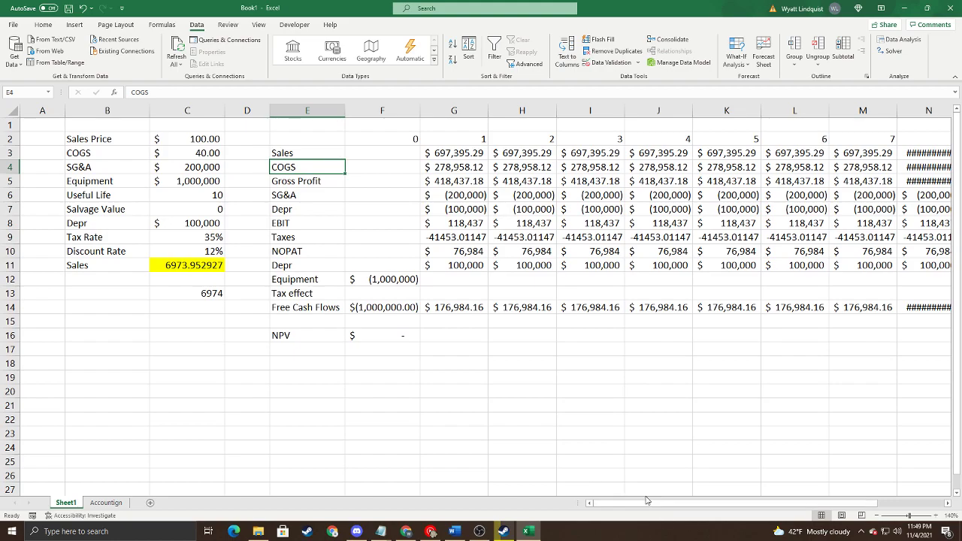